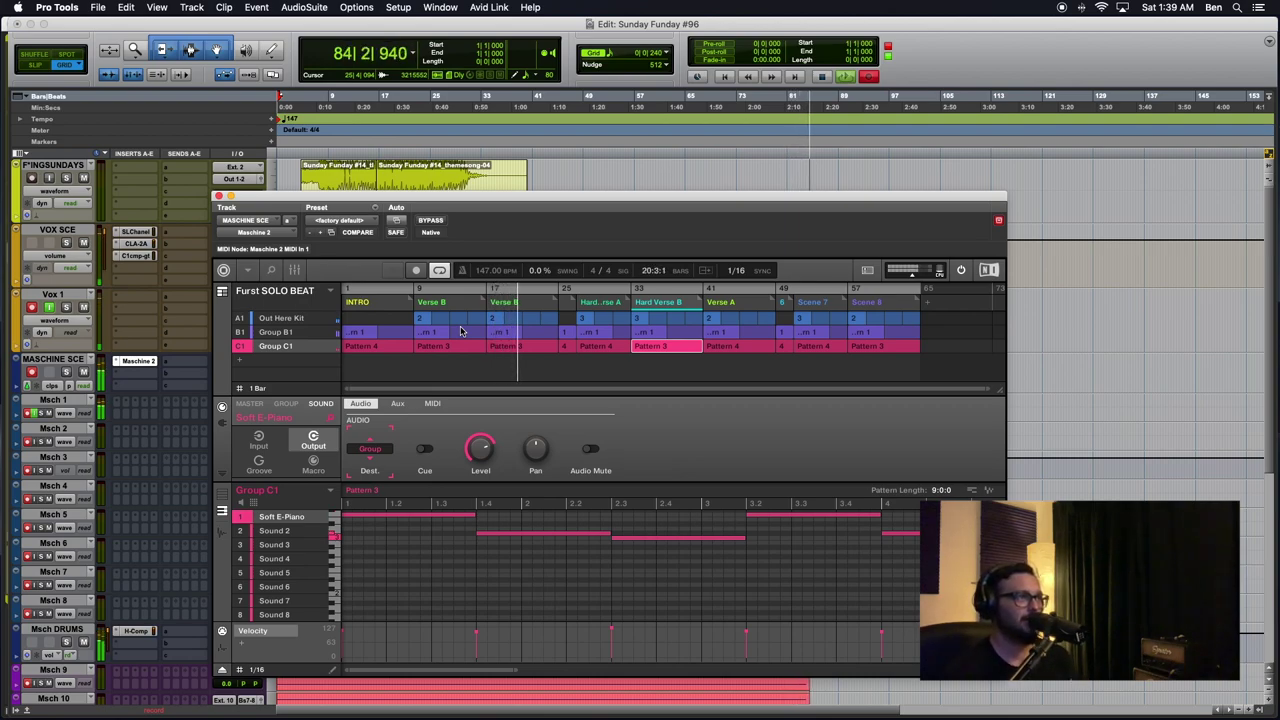
Select the Out Here Kit group to view its pattern, and show and hide the library browser
left_click(282, 319)
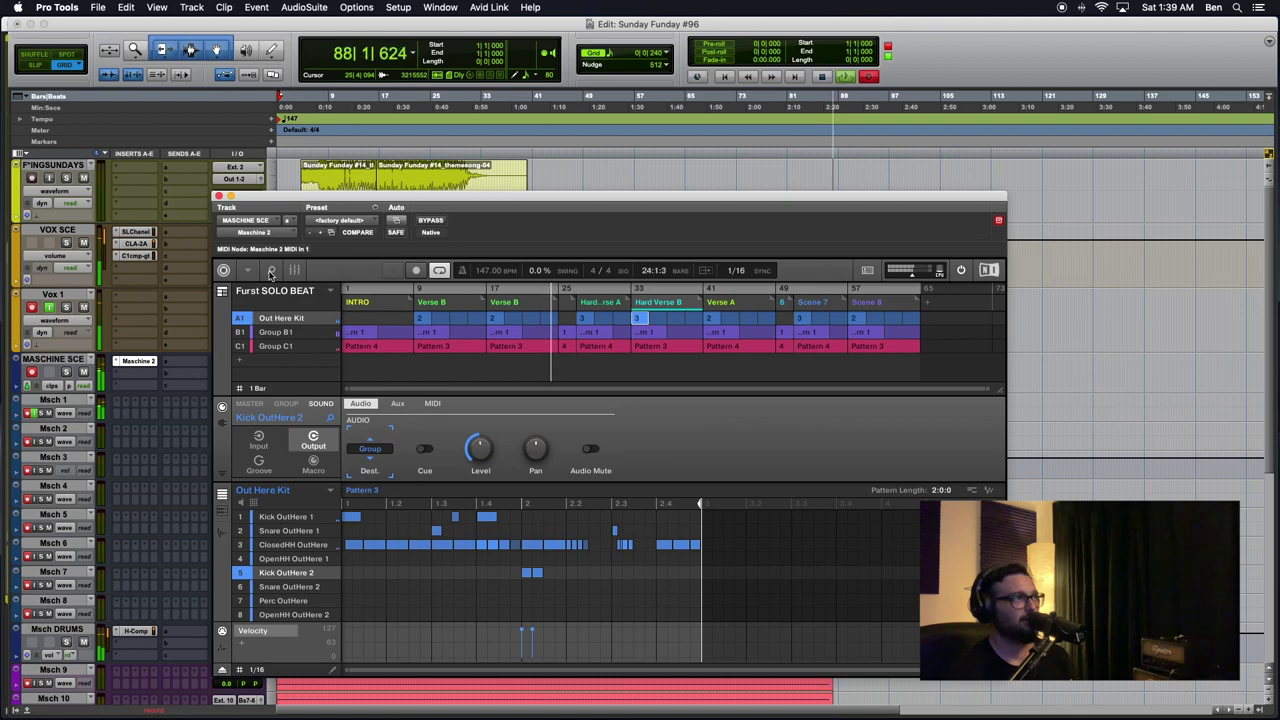
left_click(270, 272)
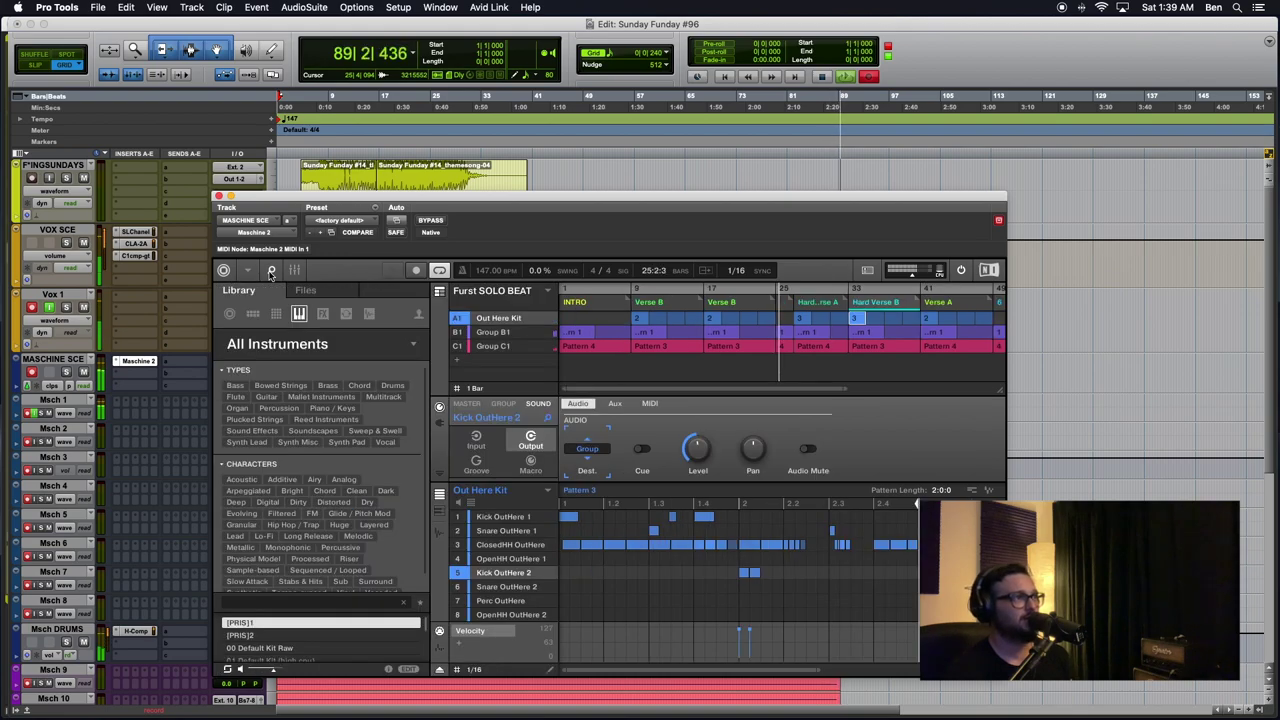
left_click(270, 272)
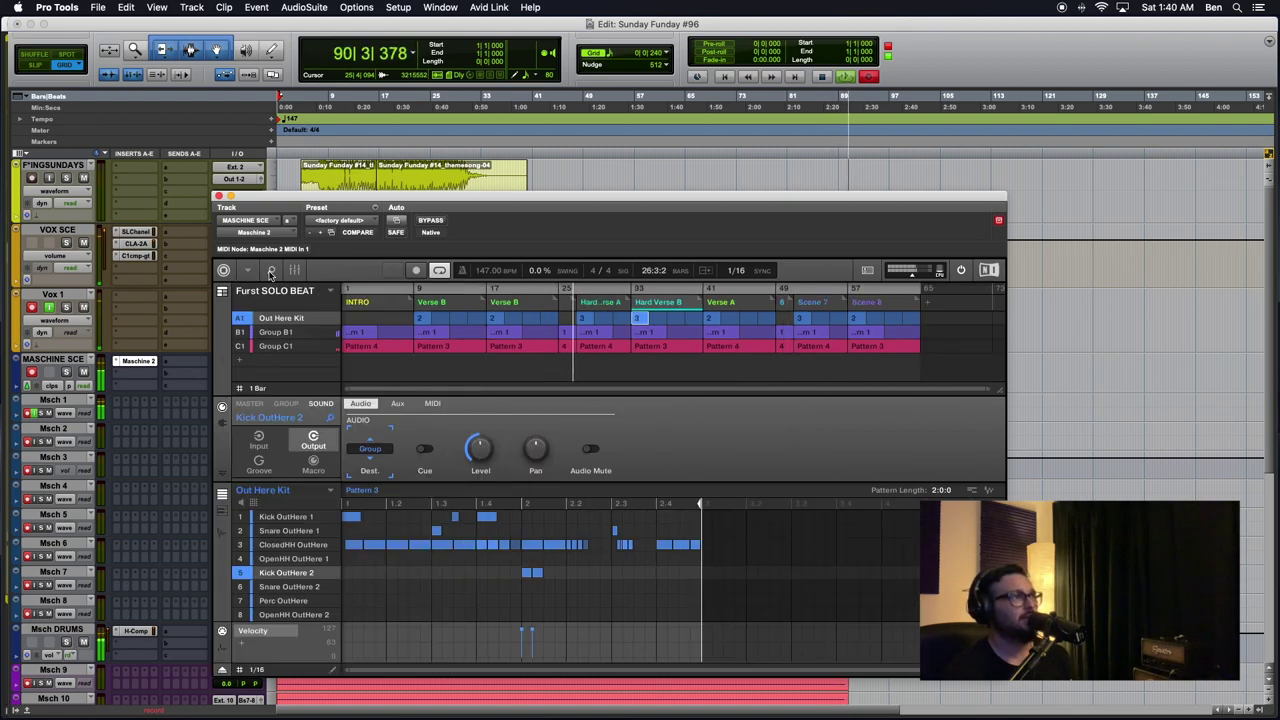
Select Group B1 and examine its 3 Octave Sub sound and Massive plug-in in the mixer view
left_click(268, 333)
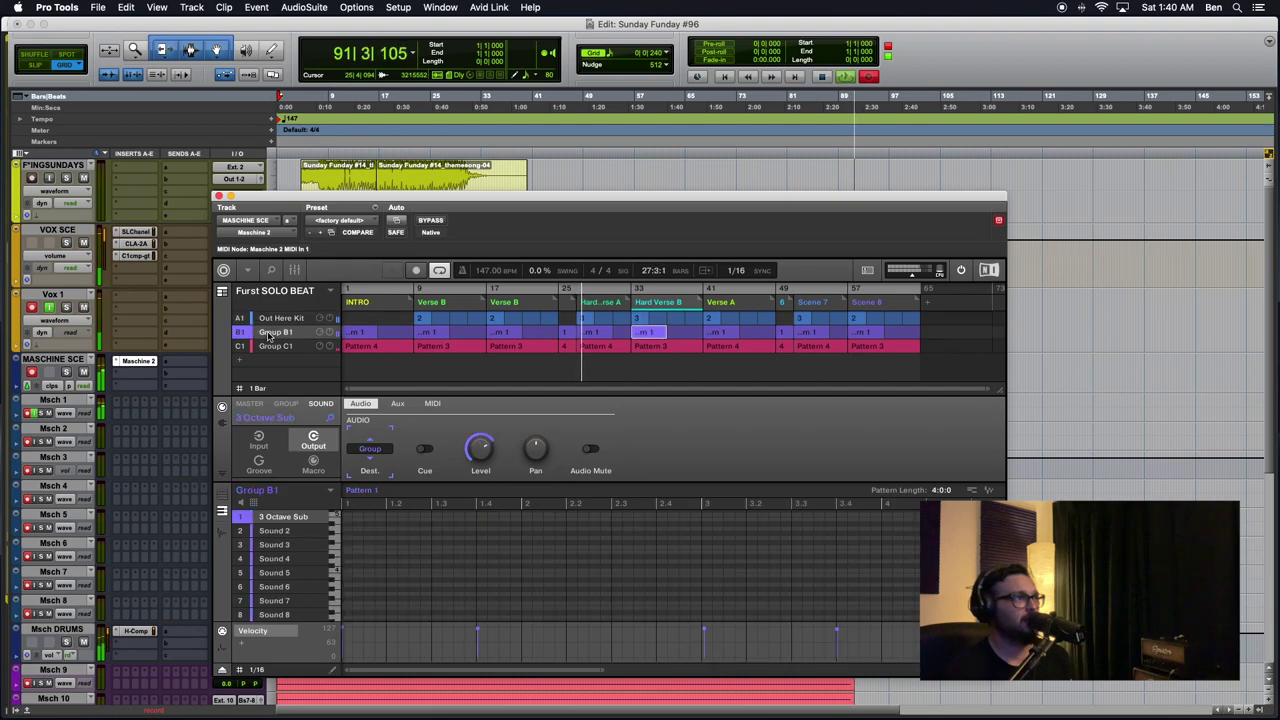
left_click(296, 271)
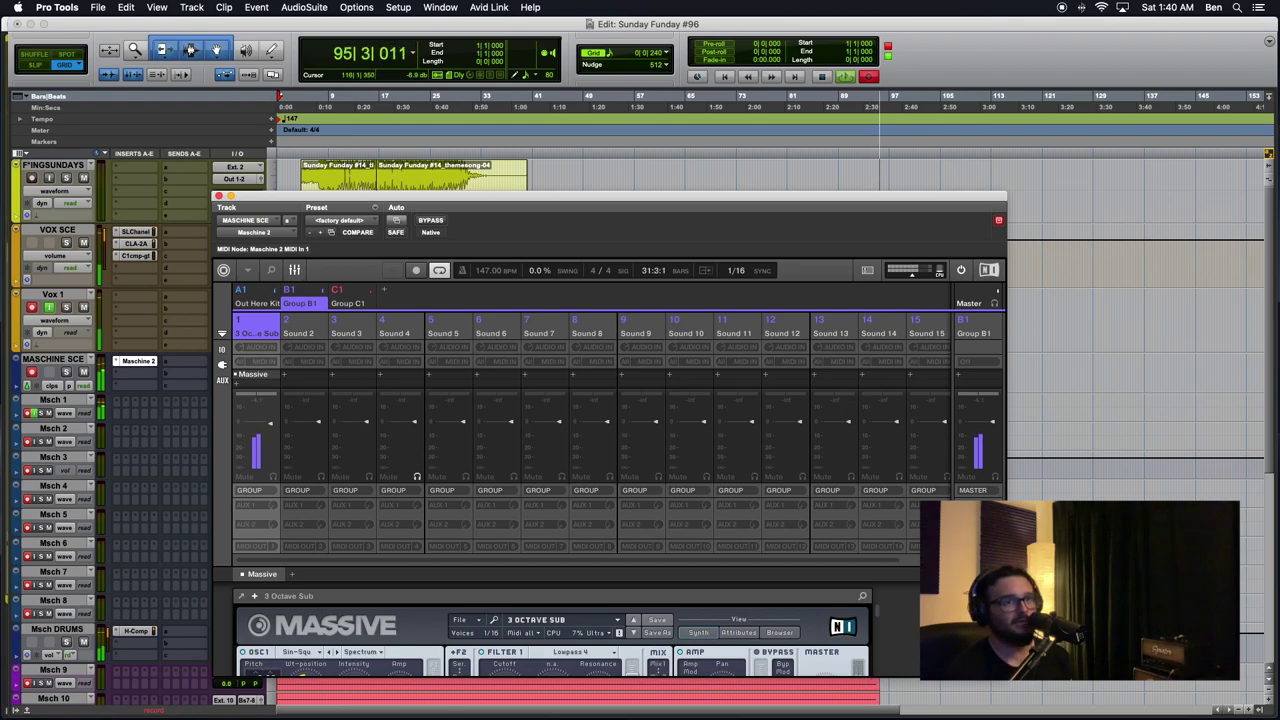
mouse_move(877, 611)
left_mouse_down()
mouse_move(876, 650)
mouse_move(871, 600)
left_mouse_up()
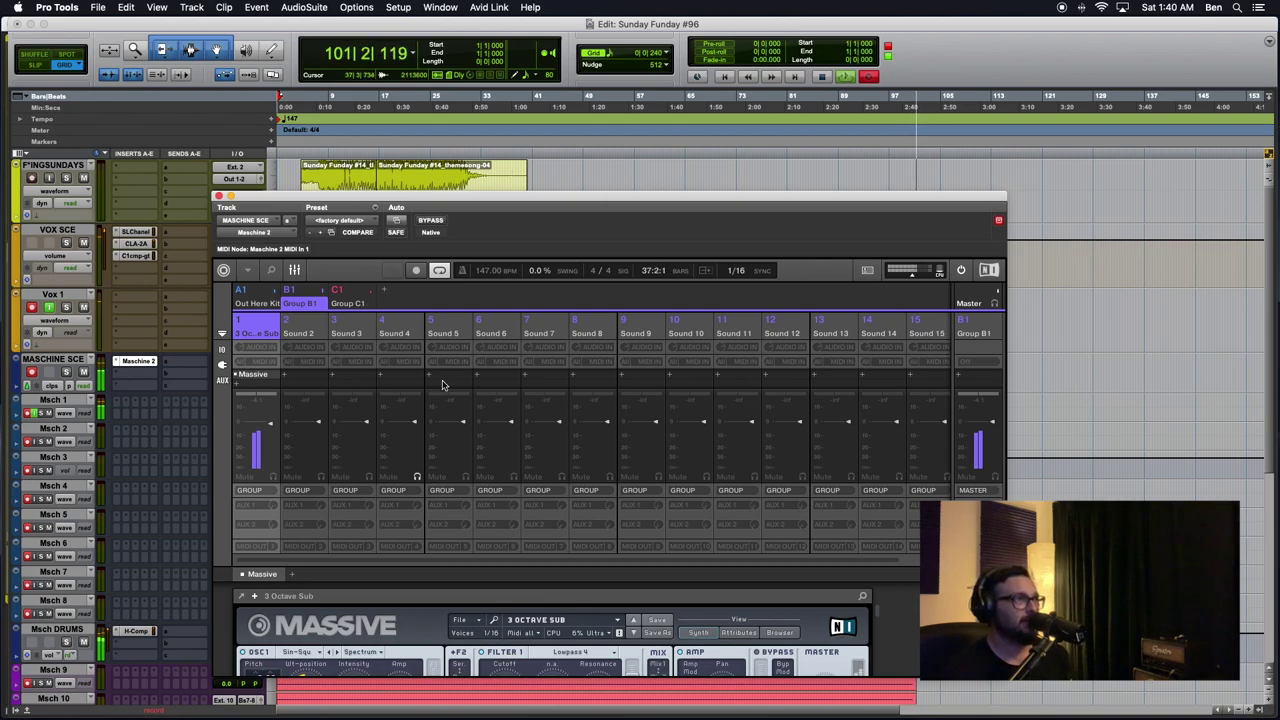
Examine Group C1's Soft E-Piano sound in the mixer, viewing its FM8 instrument and Filter effect
left_click(362, 290)
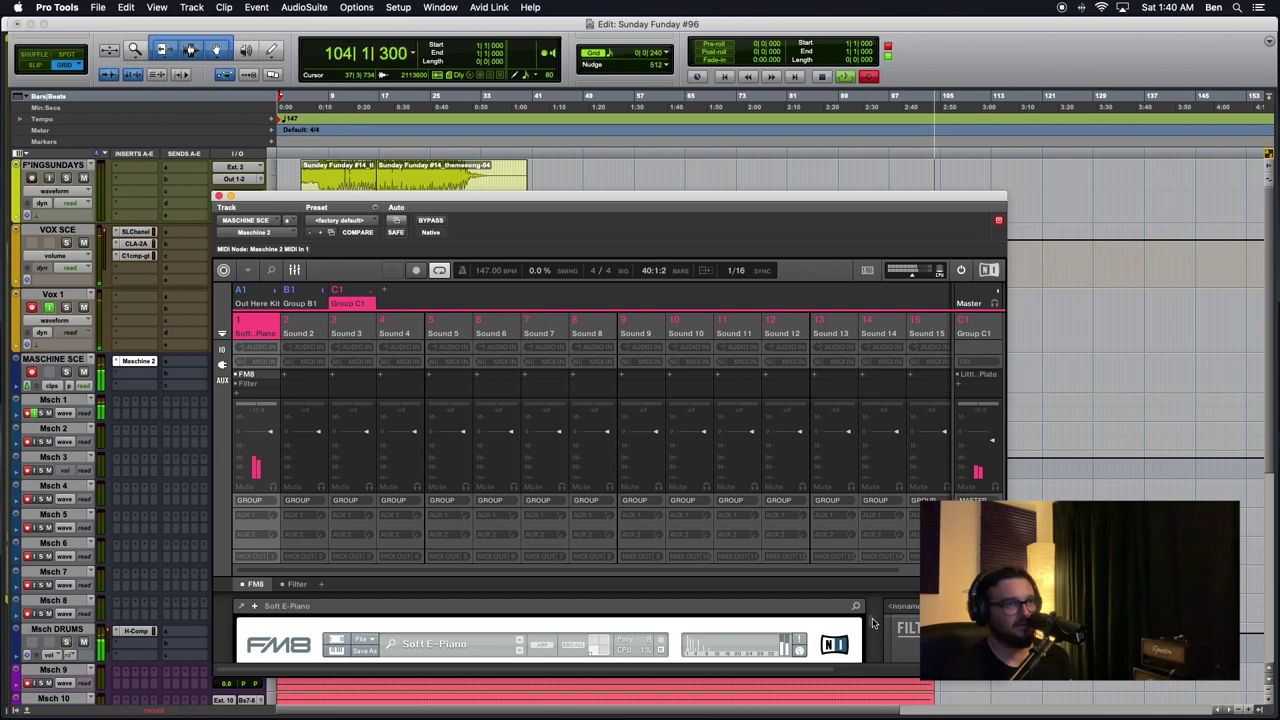
scroll(873, 650, "down", 10)
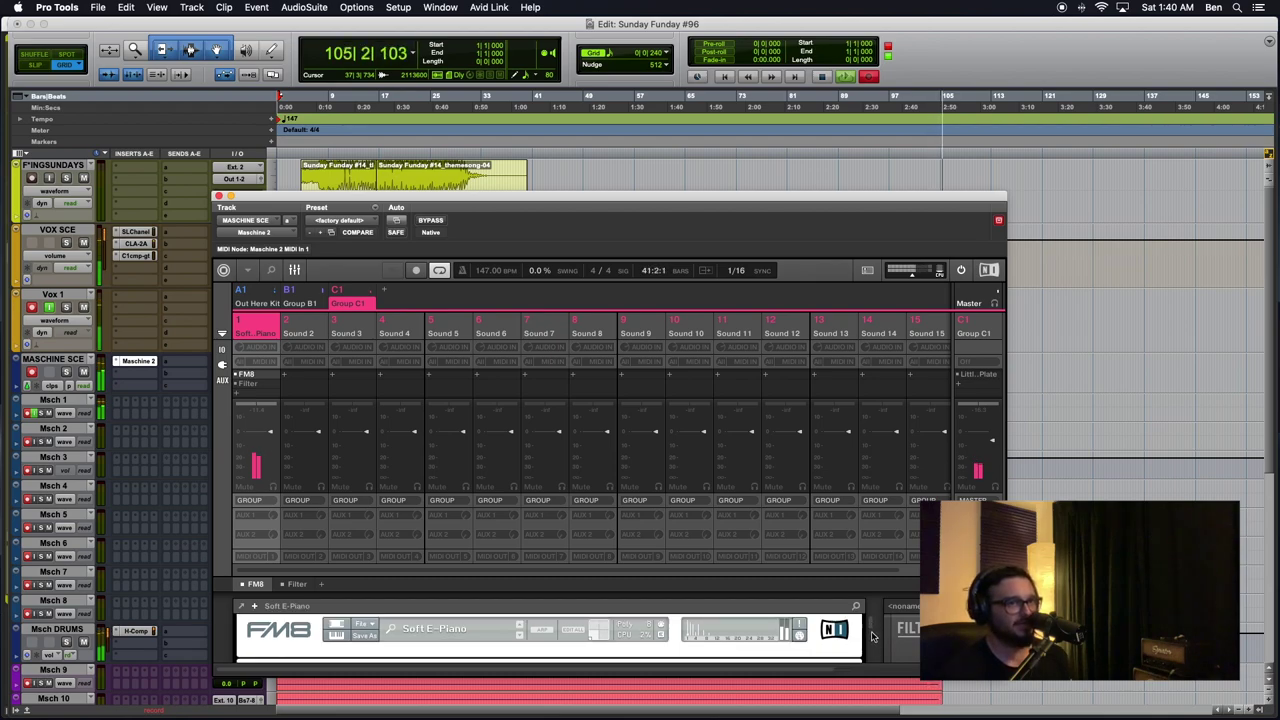
scroll(872, 645, "up", 10)
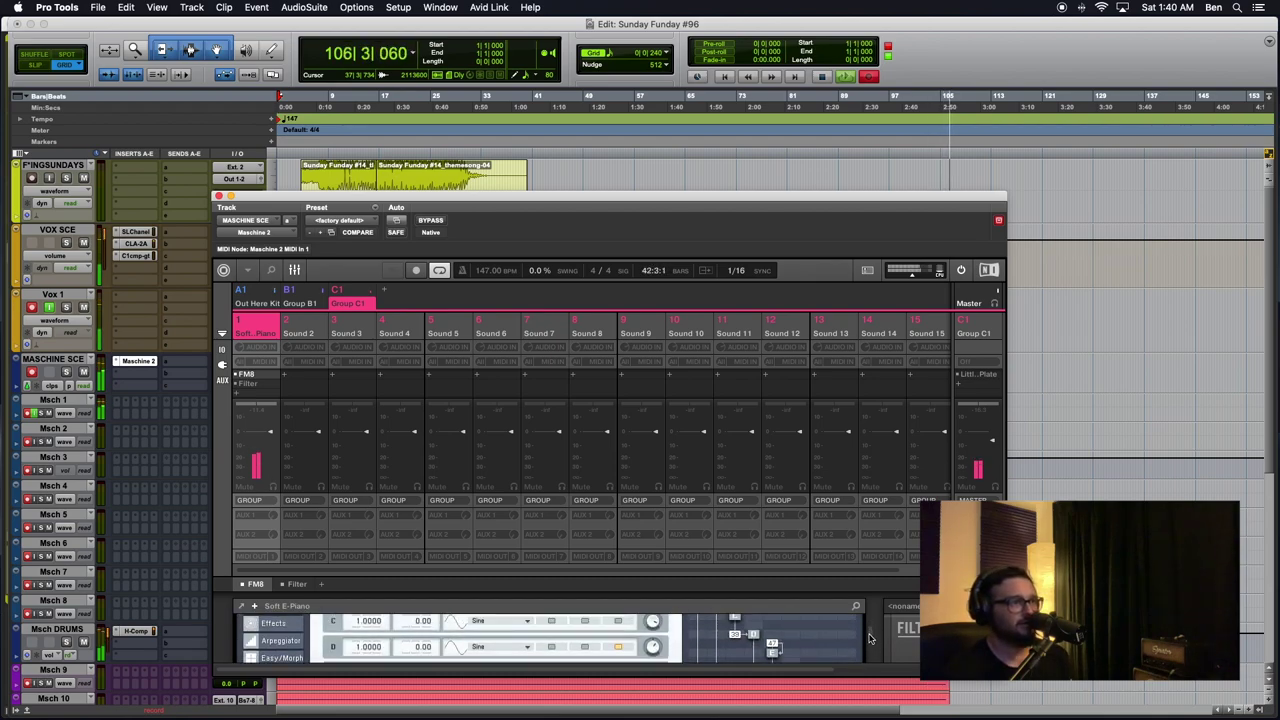
scroll(870, 627, "up", 2)
scroll(871, 626, "down", 5)
scroll(872, 625, "up", 5)
scroll(868, 615, "right", 5)
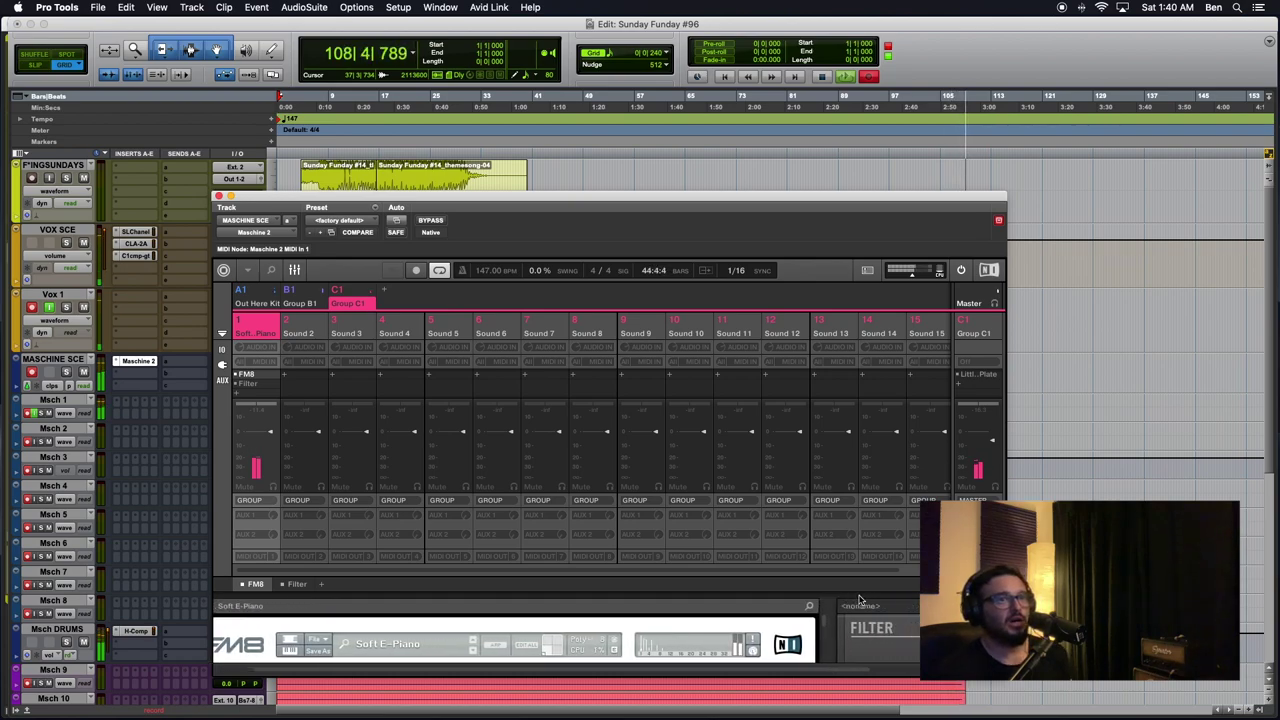
scroll(858, 599, "right", 2)
scroll(860, 600, "left", 1)
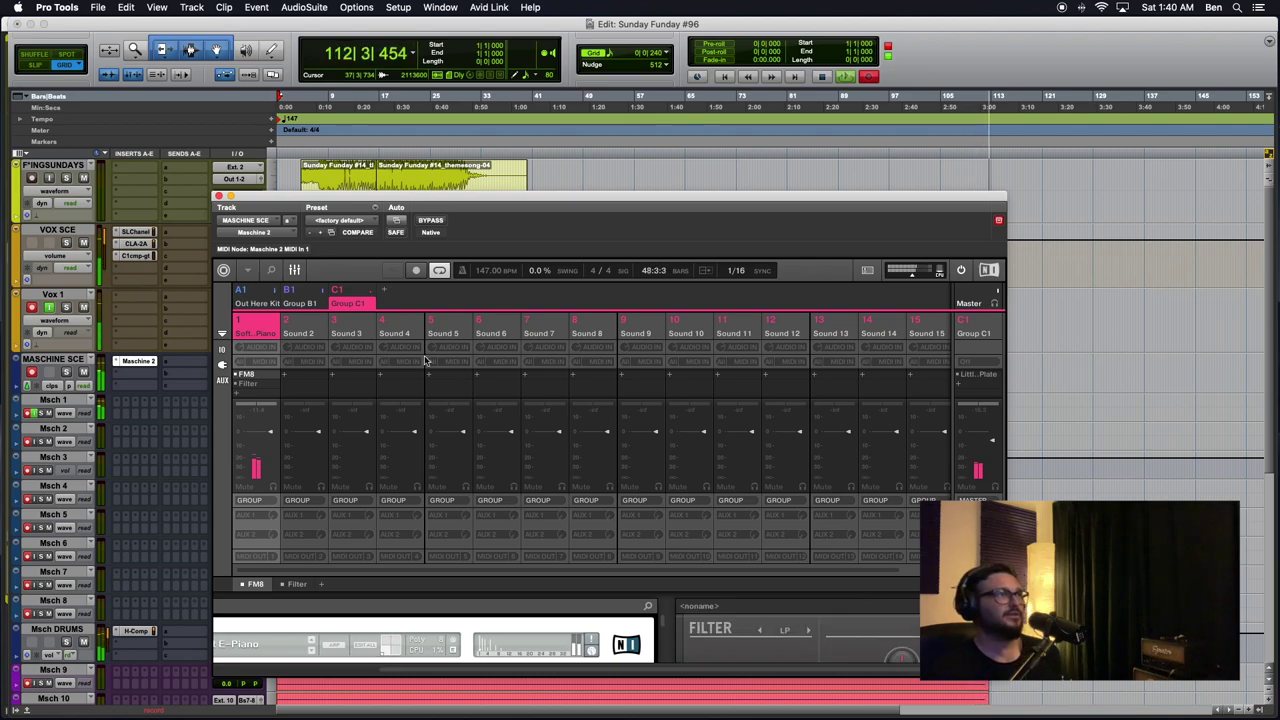
Select the Out Here Kit group in the mixer, then show the library browser beside the arrangement view
left_click(277, 305)
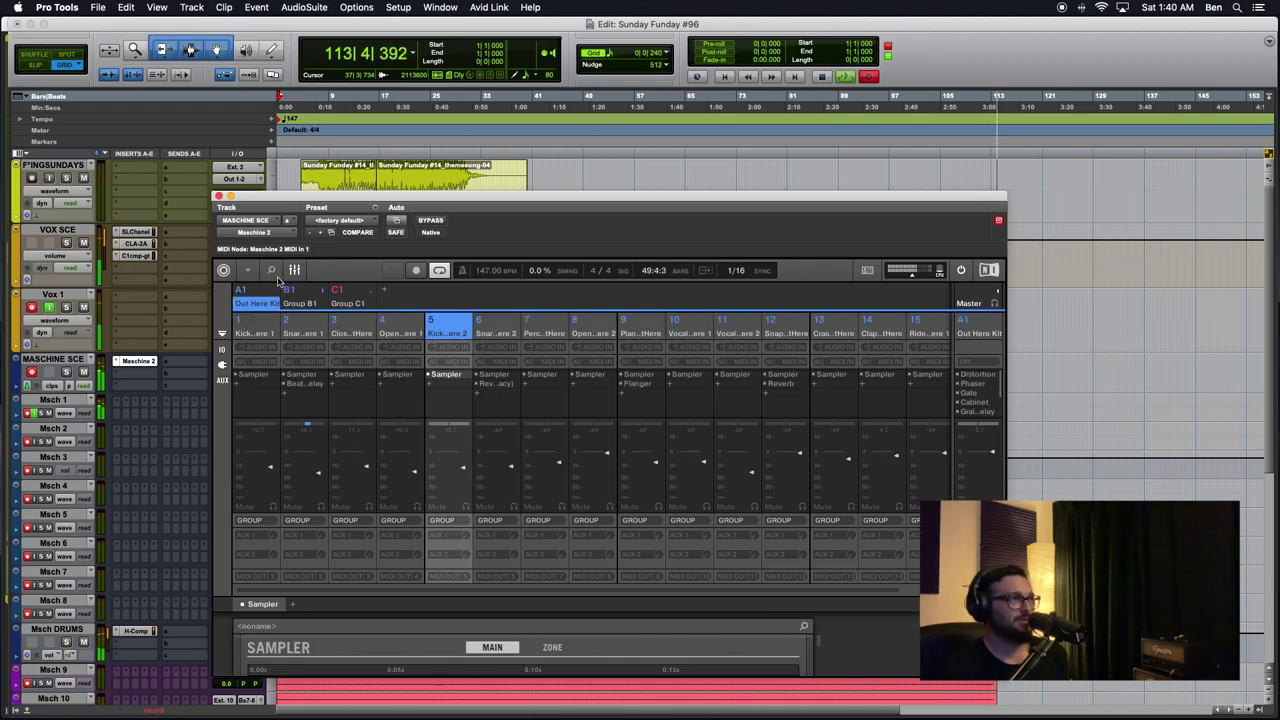
left_click(274, 271)
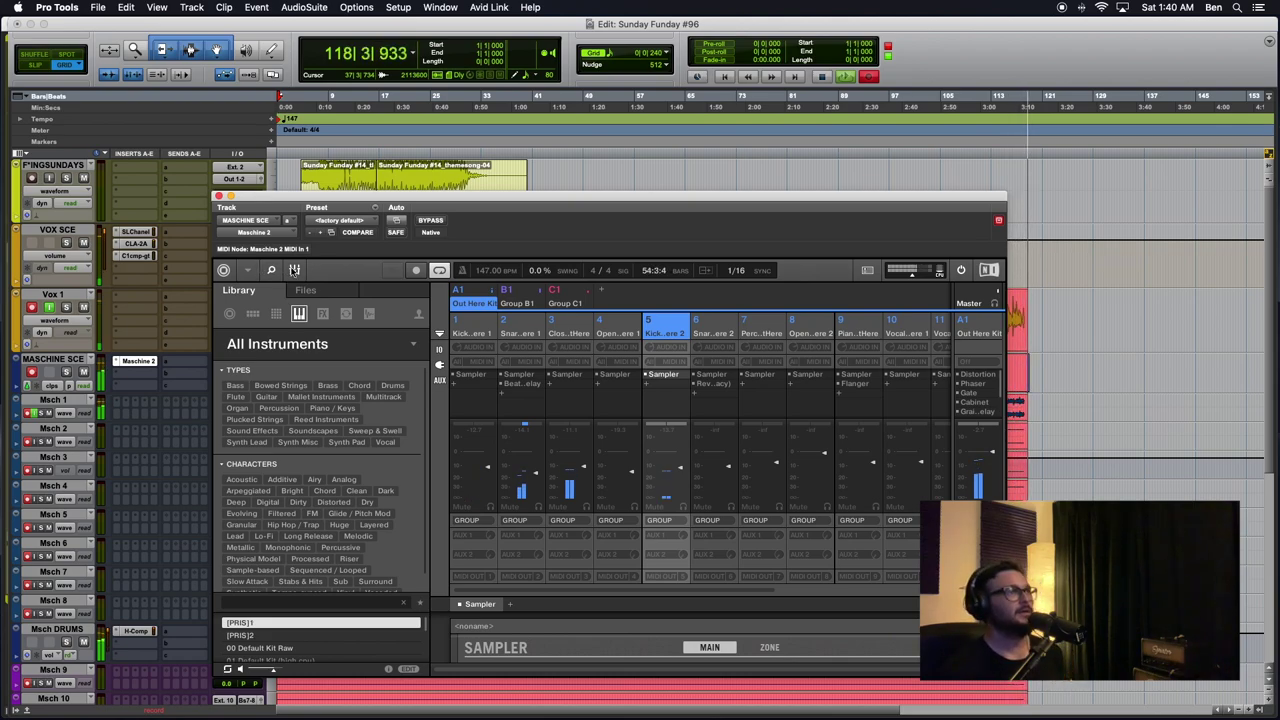
left_click(294, 270)
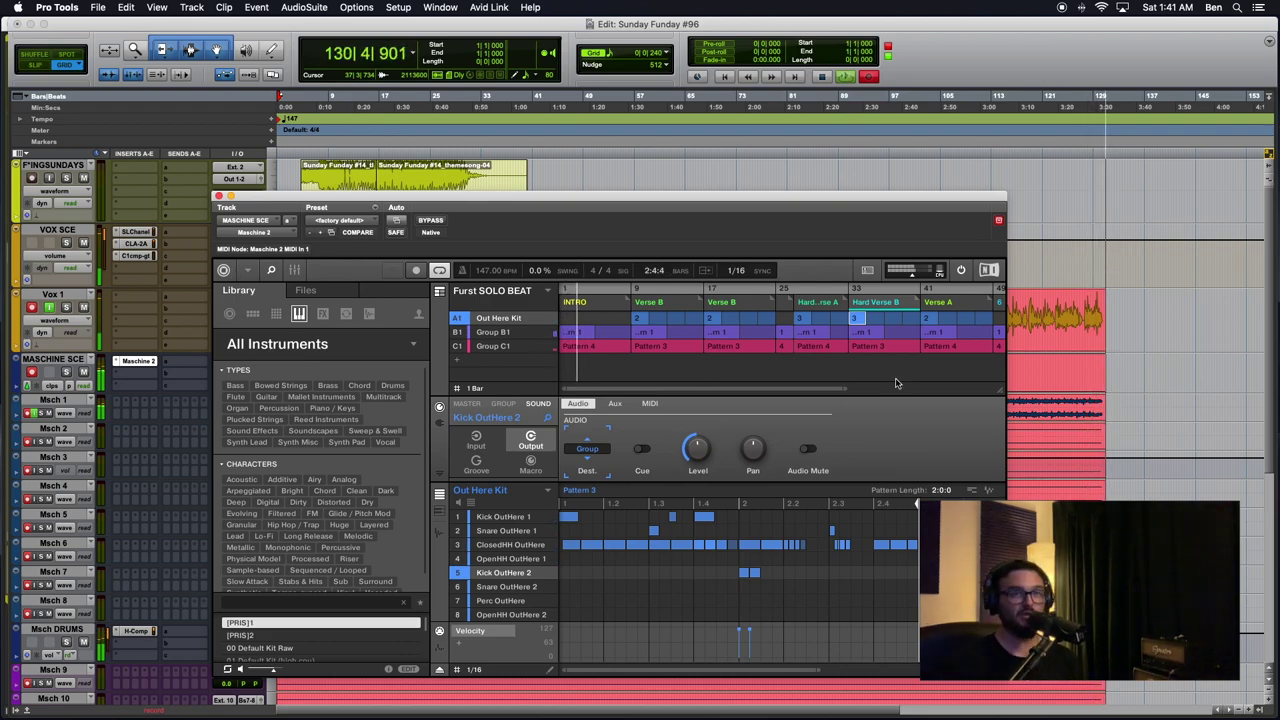
Zoom out the Pro Tools timeline and move the Maschine window around to view the Msch tracks behind it
key("r")
key("r")
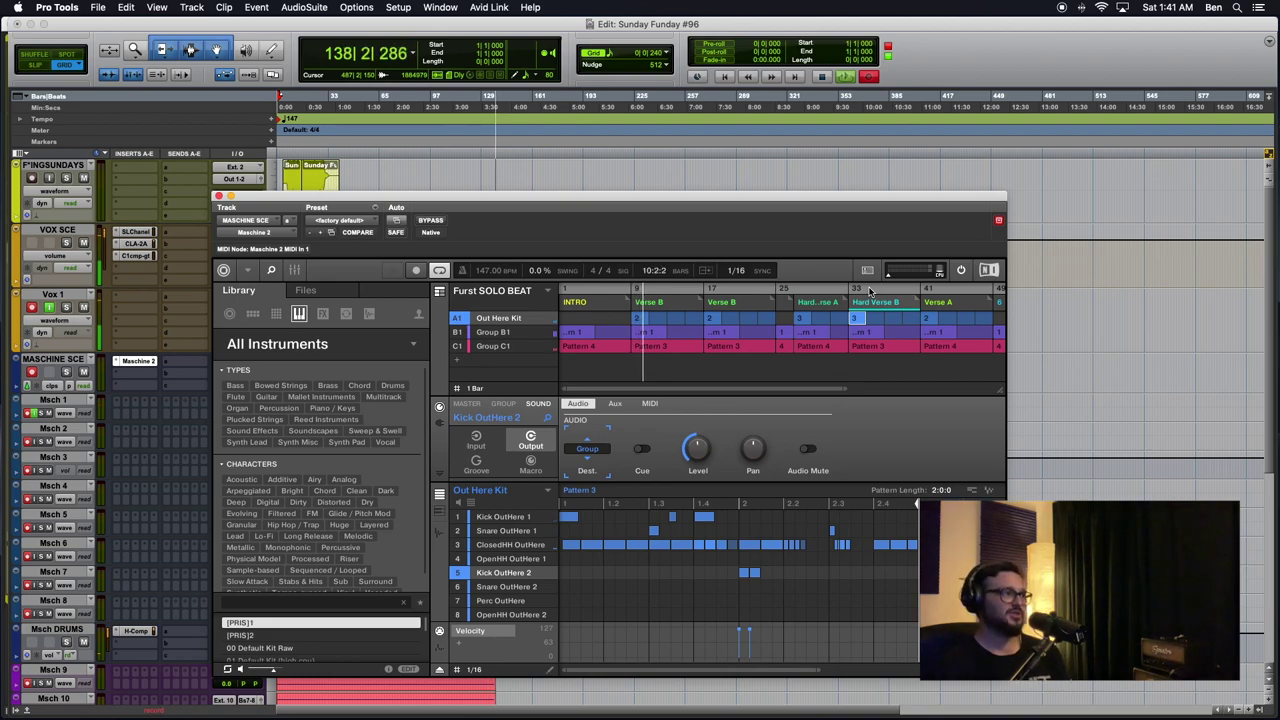
left_click_drag(293, 200, 443, 169)
scroll(147, 483, "down", 5)
scroll(147, 483, "up", 5)
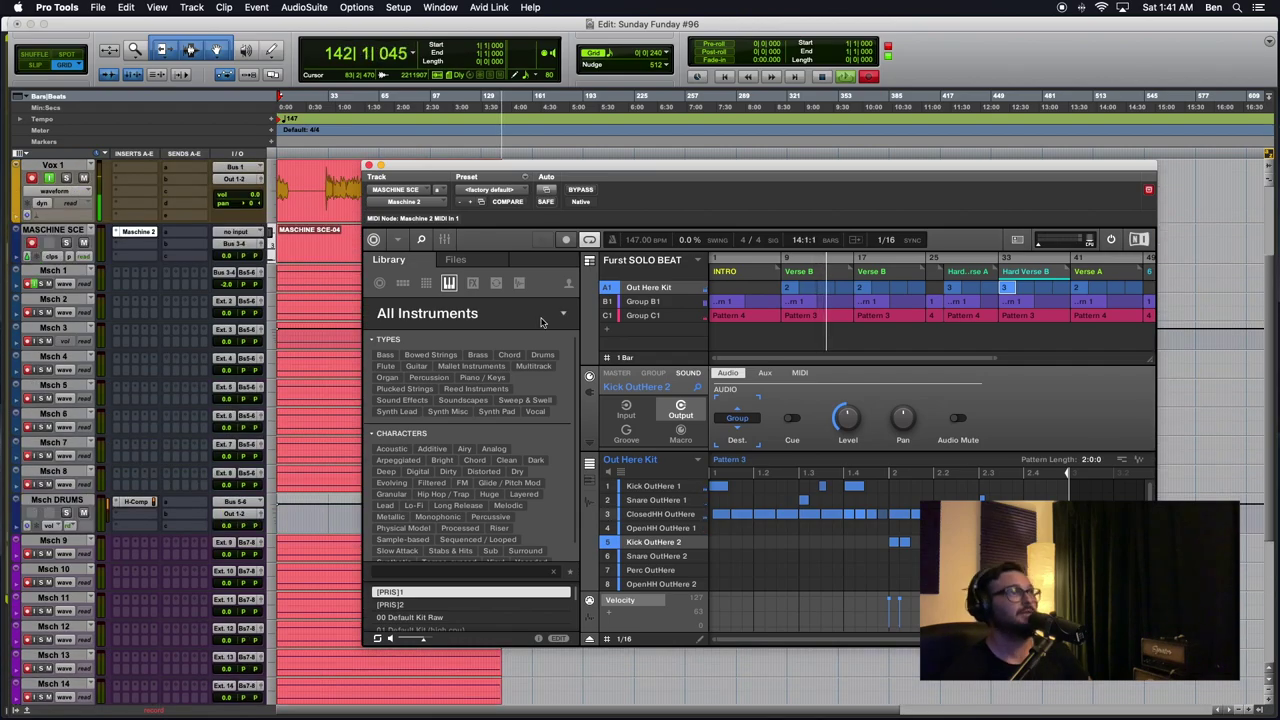
left_click_drag(590, 170, 430, 193)
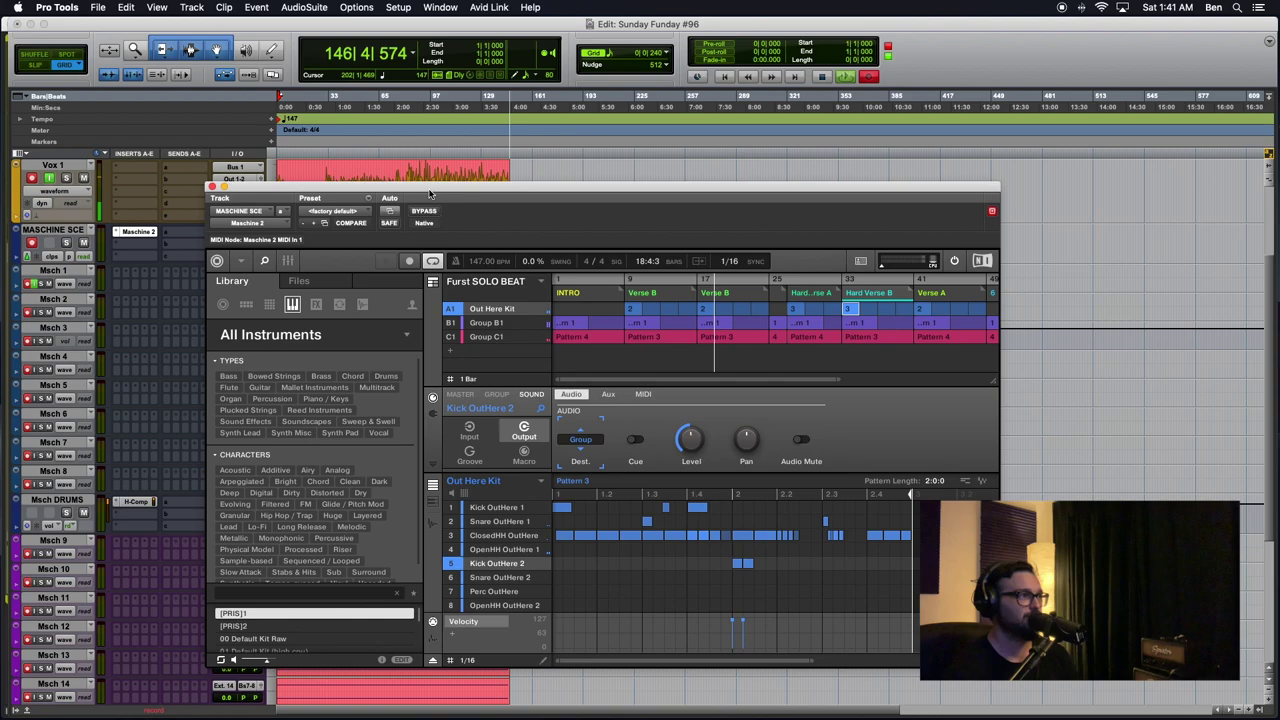
Close the Maschine plug-in window and try to open the input choices of tracks Msch 1 and Msch 2
key("super+Tab")
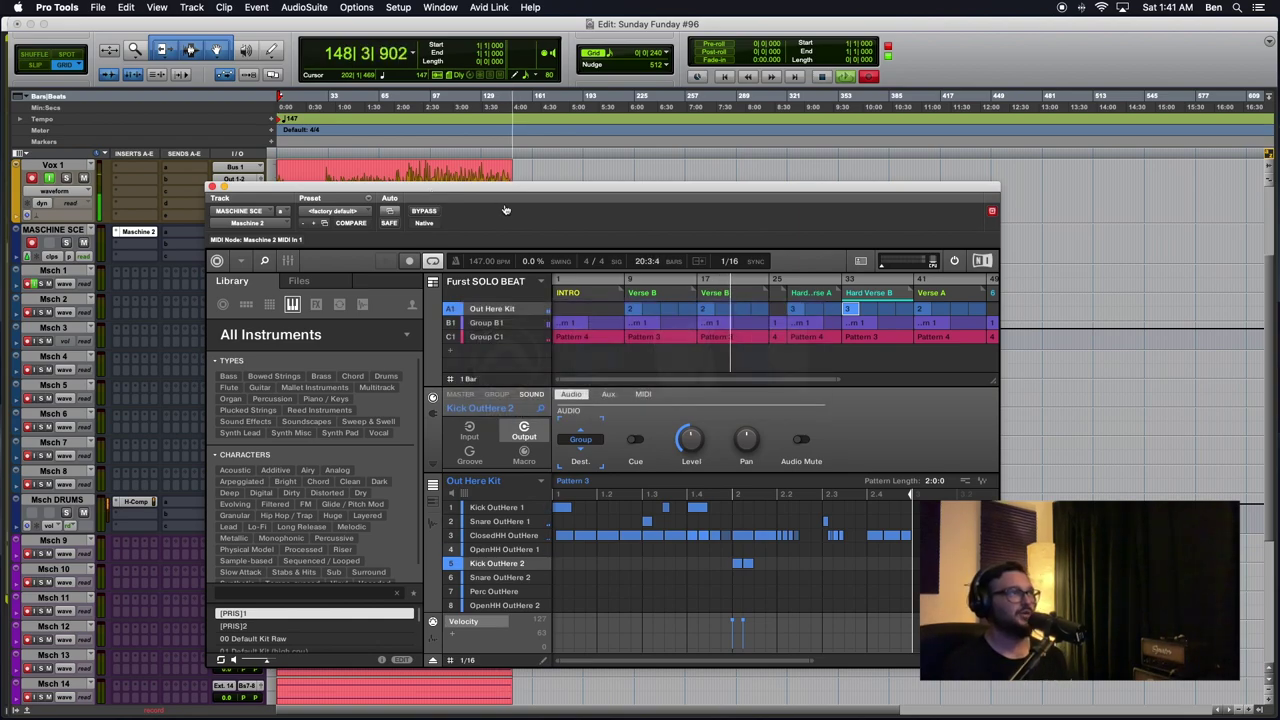
left_click(212, 187)
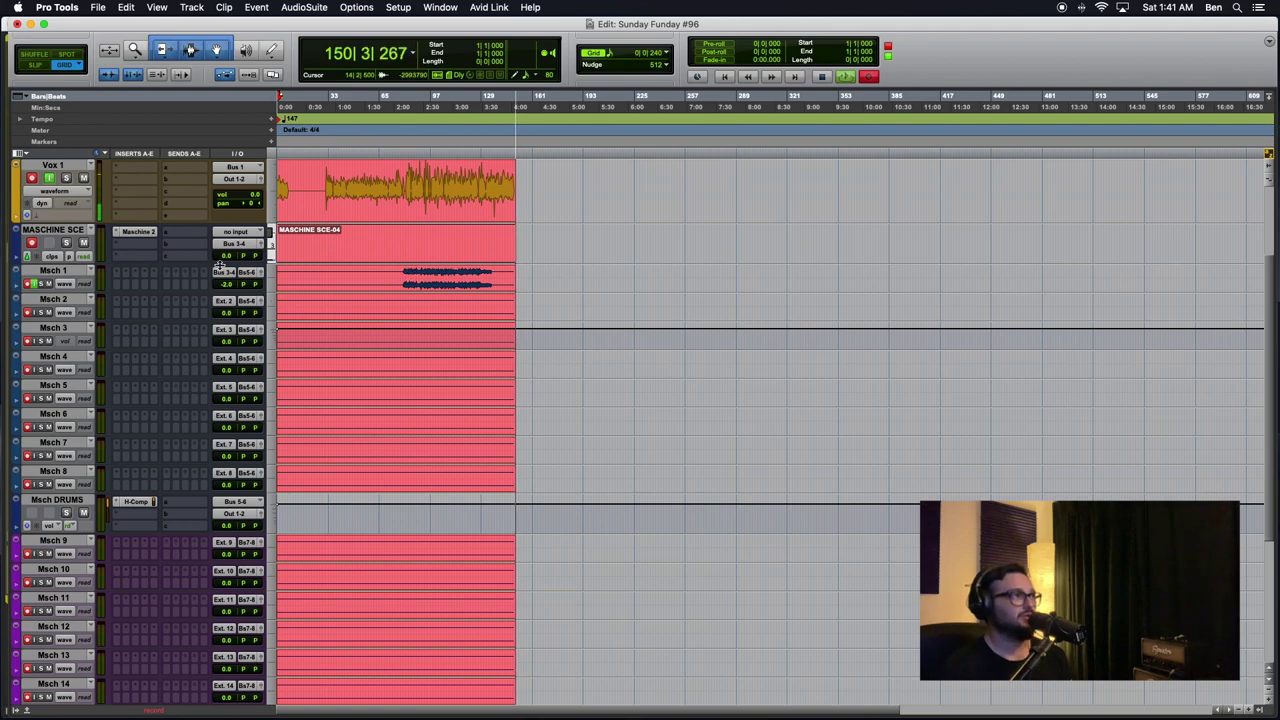
left_click(218, 274)
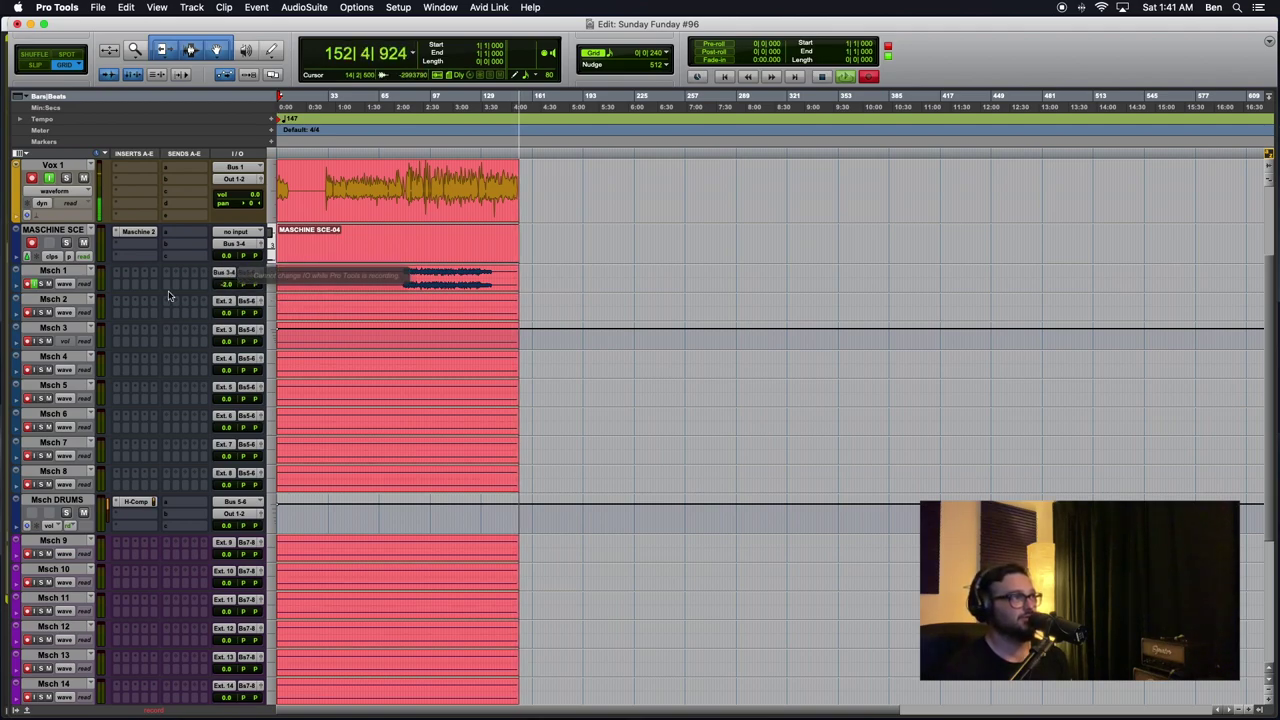
left_click(226, 302)
Switch to QuickTime Player and play "Set Multiple PT Inputs MASCHINE.mov" full screen from its start
key("super+Tab")
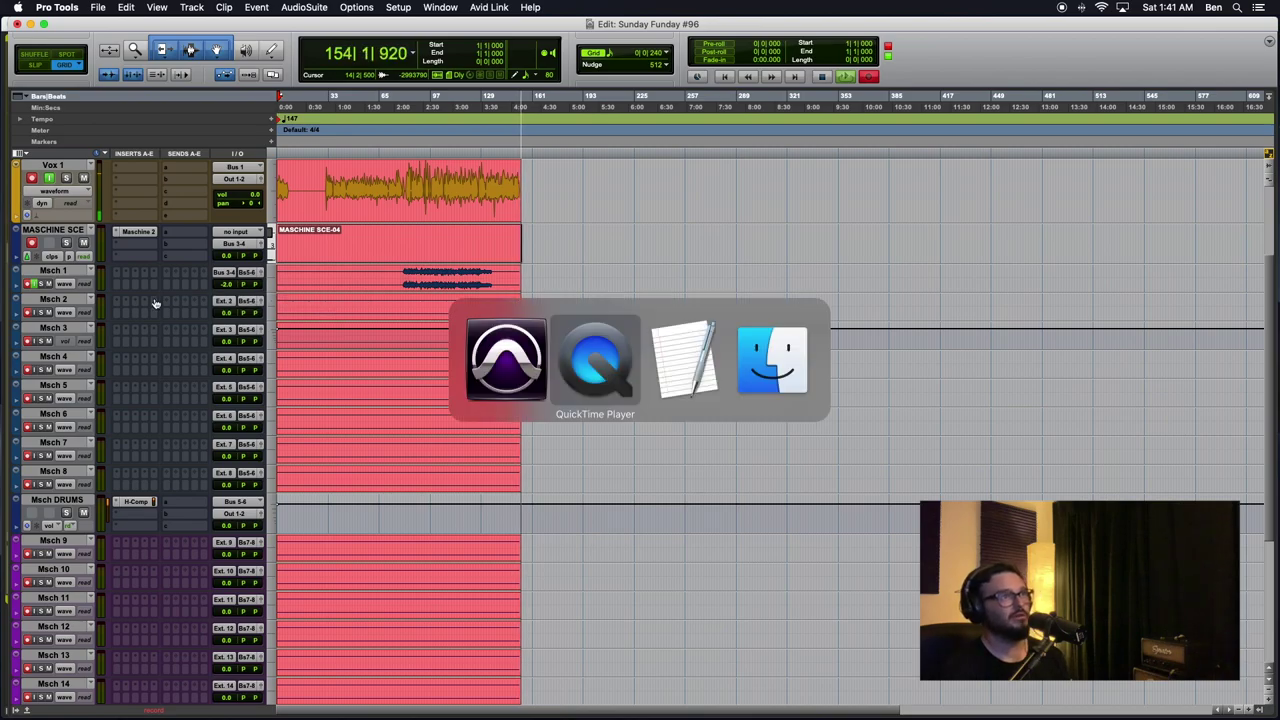
mouse_move(2, 474)
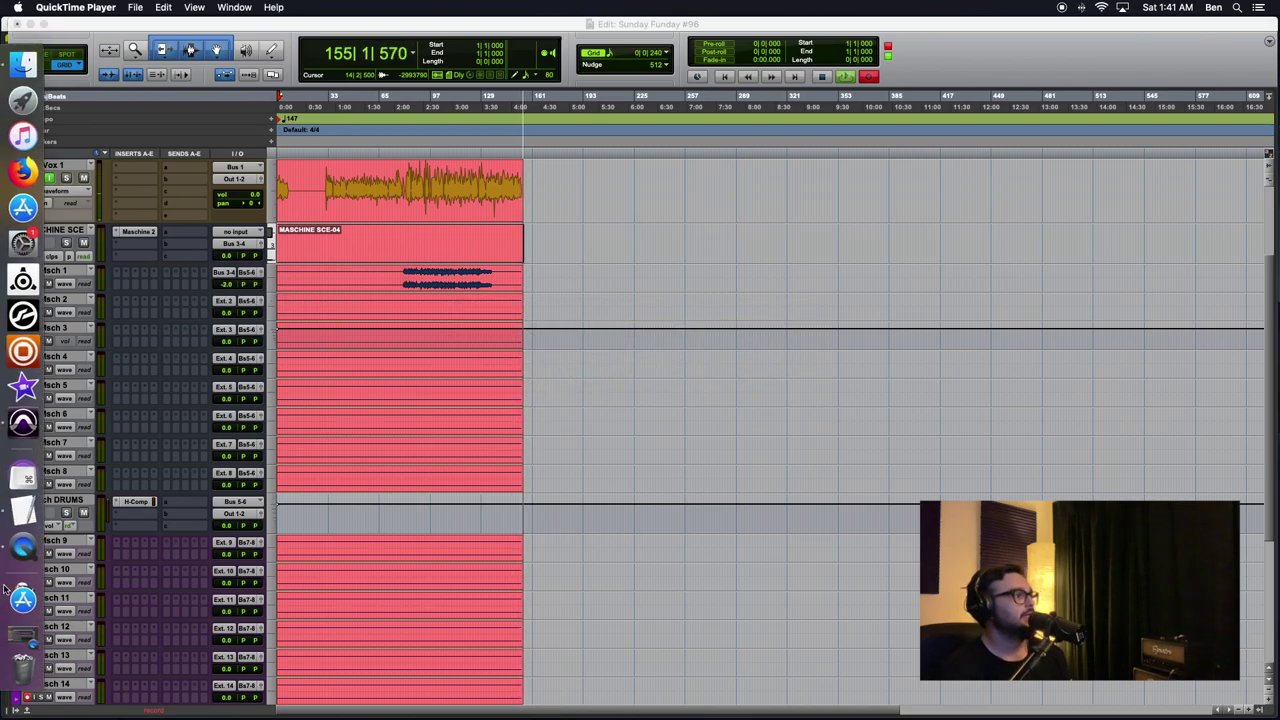
left_click(20, 640)
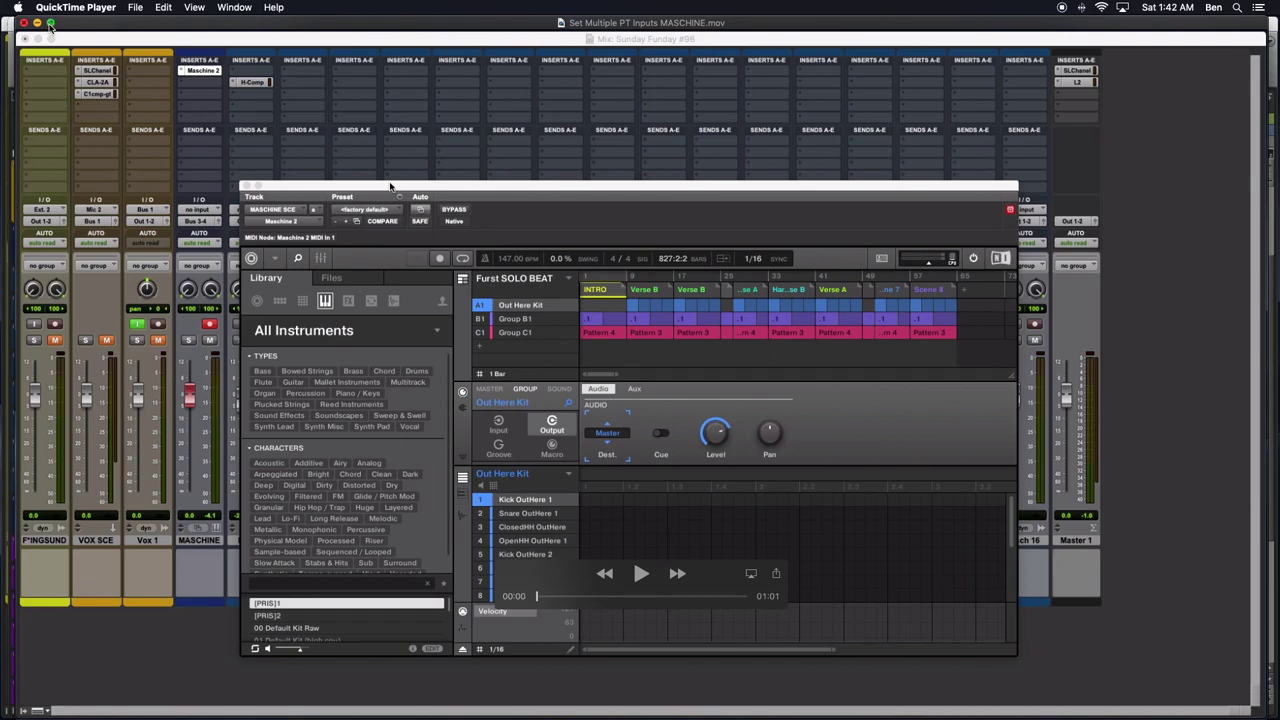
left_click(50, 22)
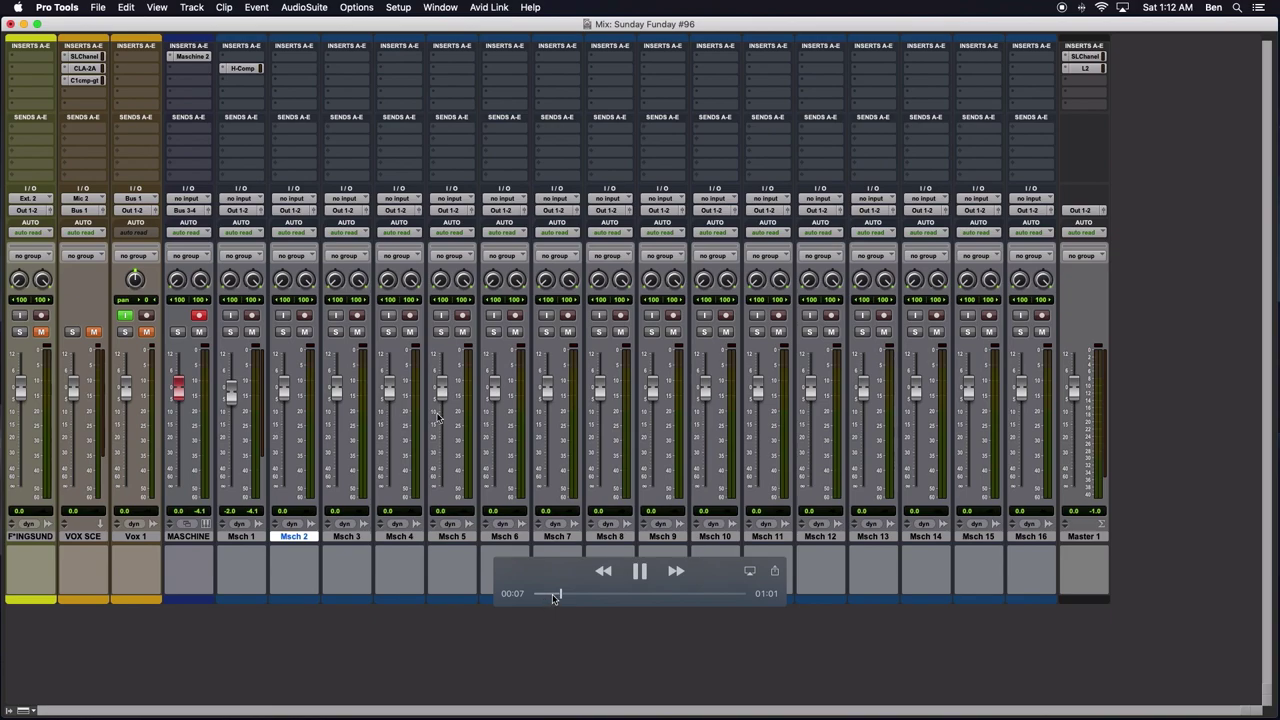
left_click_drag(555, 597, 533, 594)
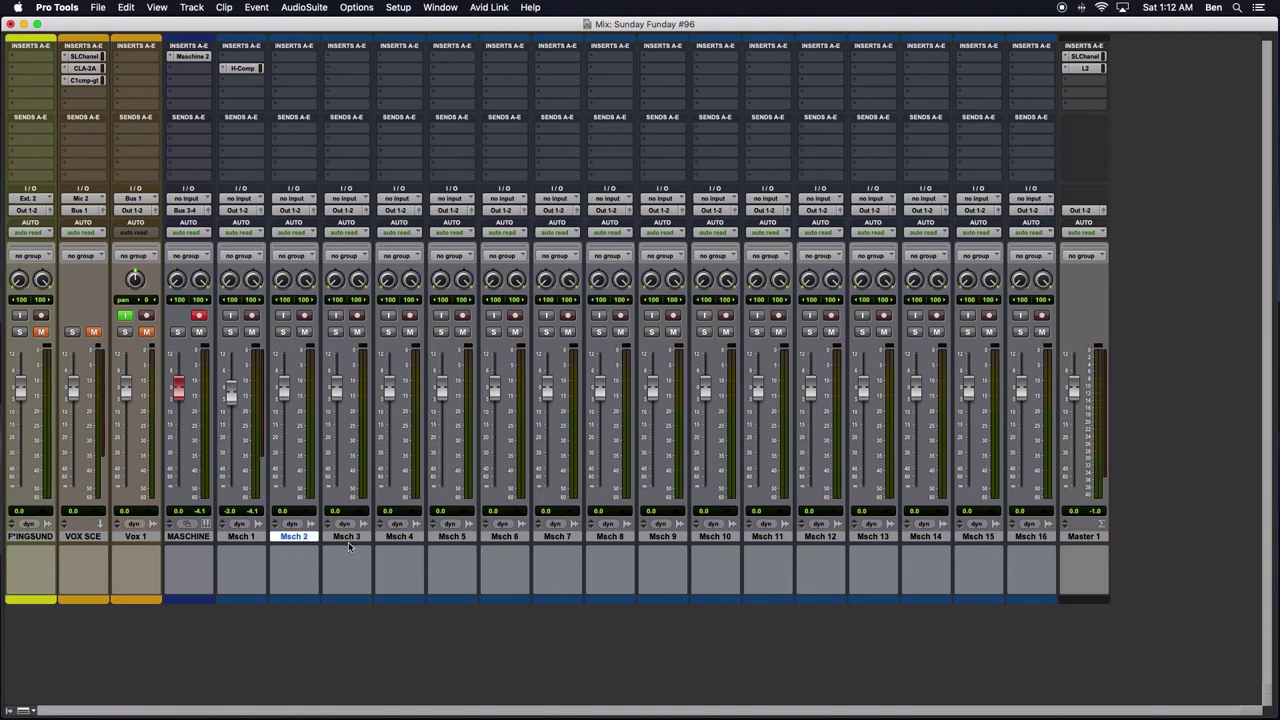
Select the mixer tracks Msch 2 through Msch 16 together and switch to TextEdit
key("super+Tab")
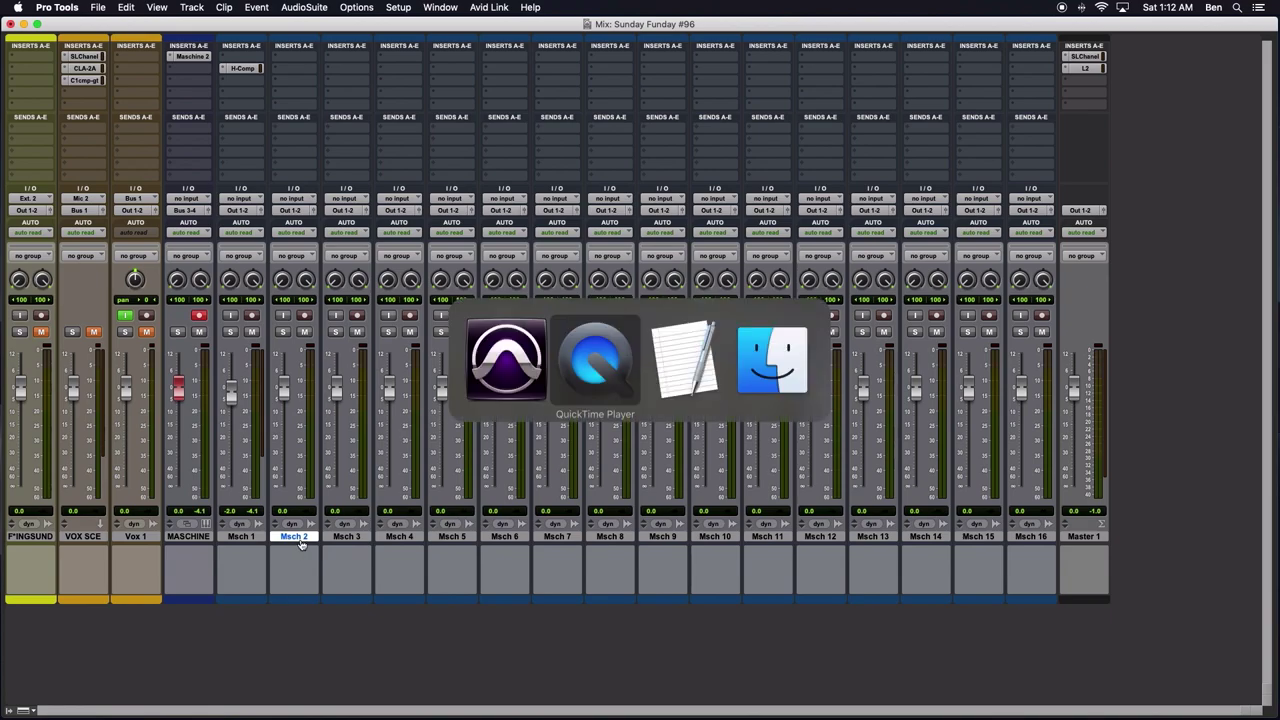
key("super+Tab")
left_click(393, 555)
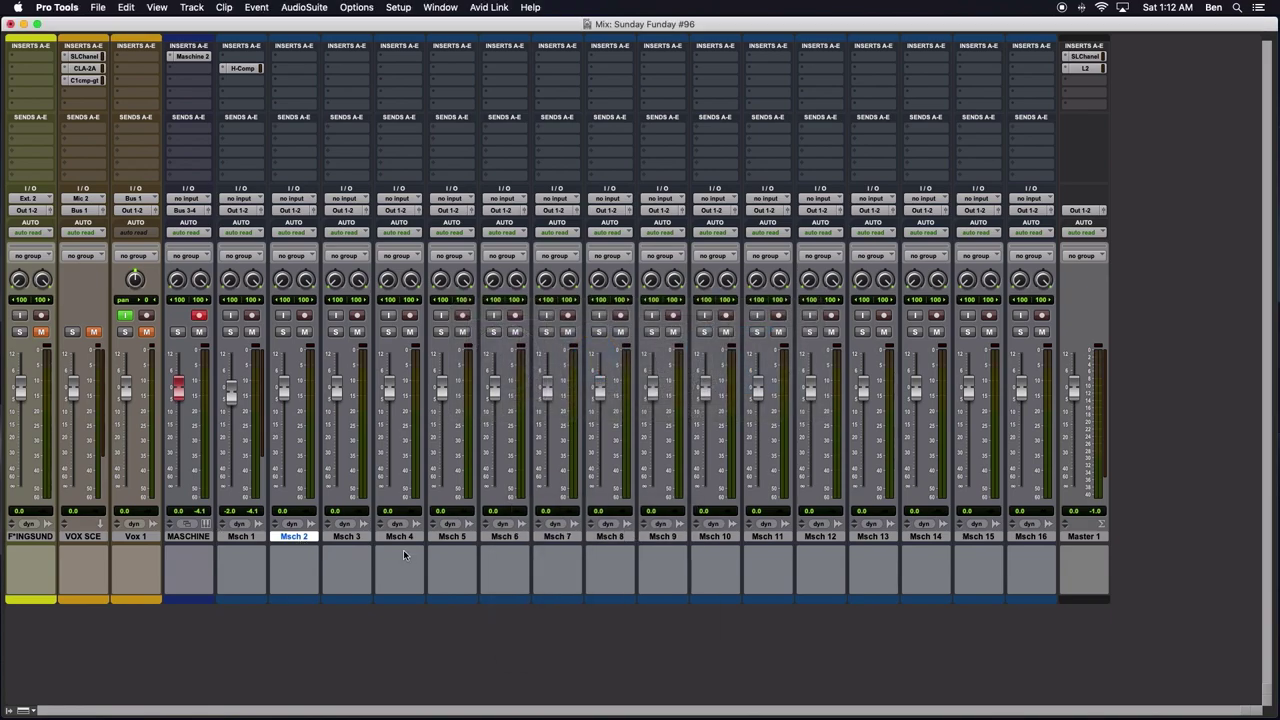
left_click(1033, 538, "shift")
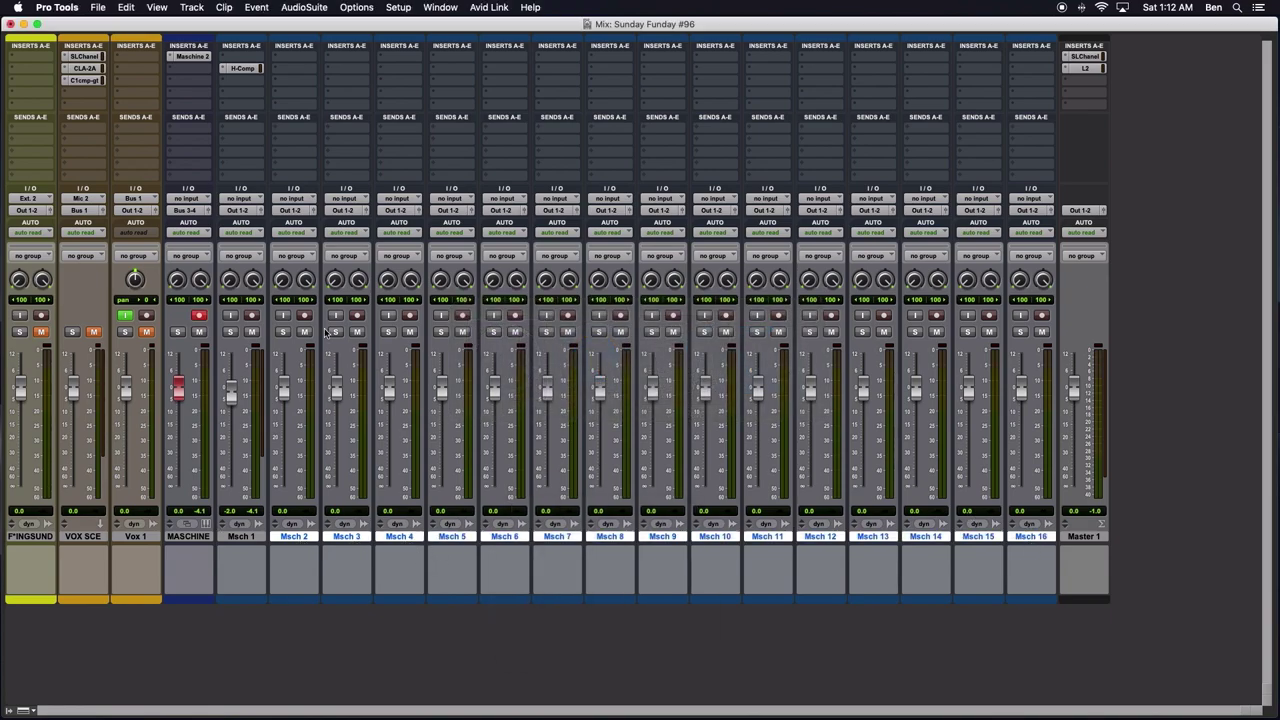
key("super+Tab")
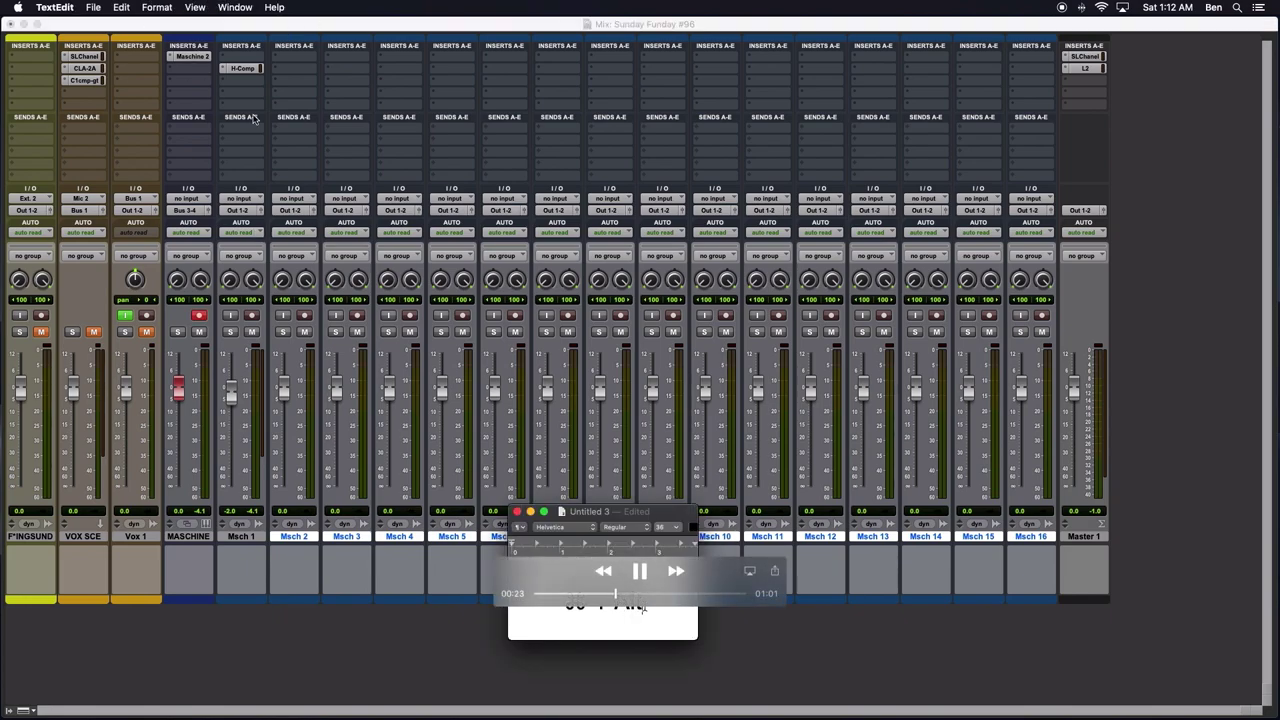
Replay the video from about 00:22 and move the playback controls below the mixer tracks
left_click(639, 576)
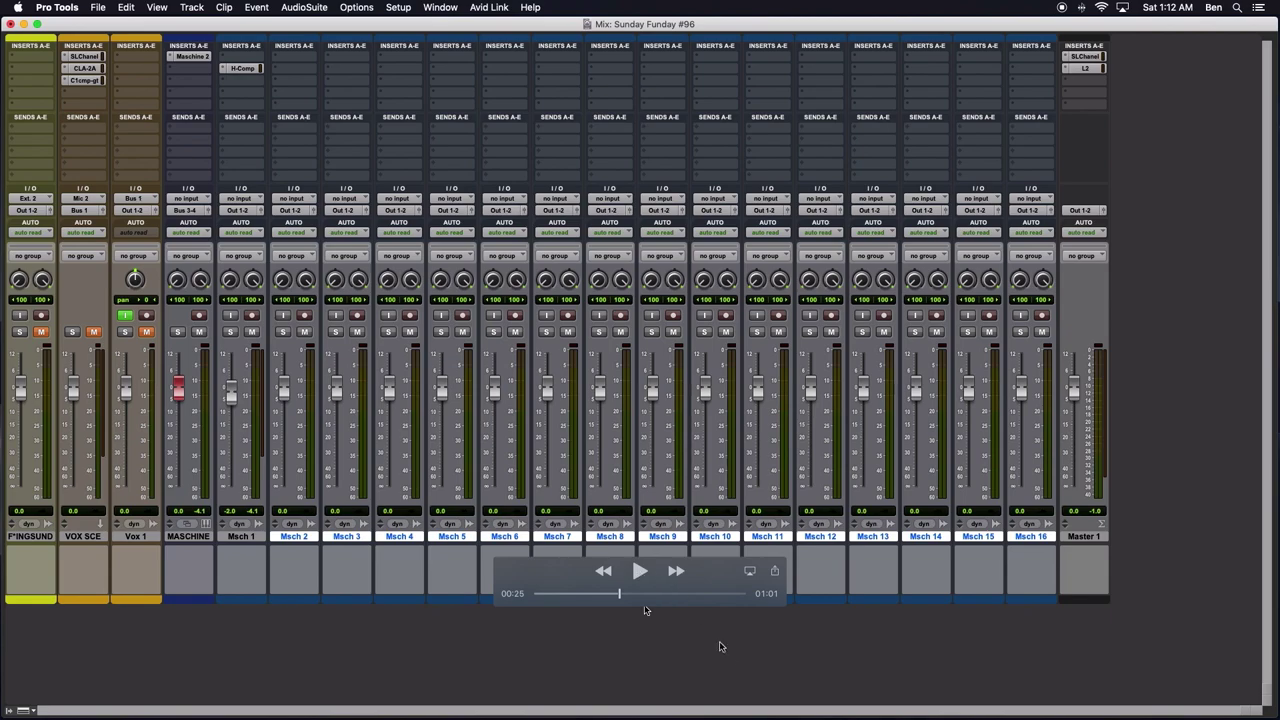
left_click(609, 593)
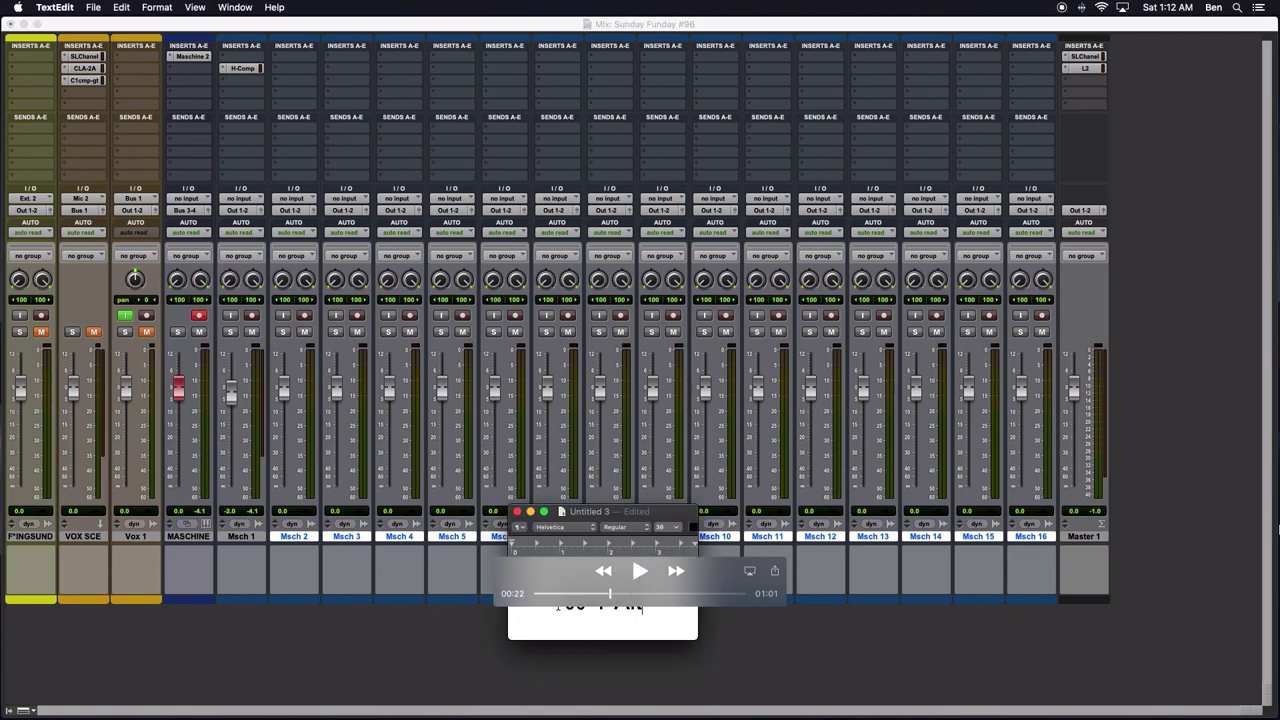
left_click(640, 571)
left_click(611, 596)
left_click_drag(703, 581, 710, 685)
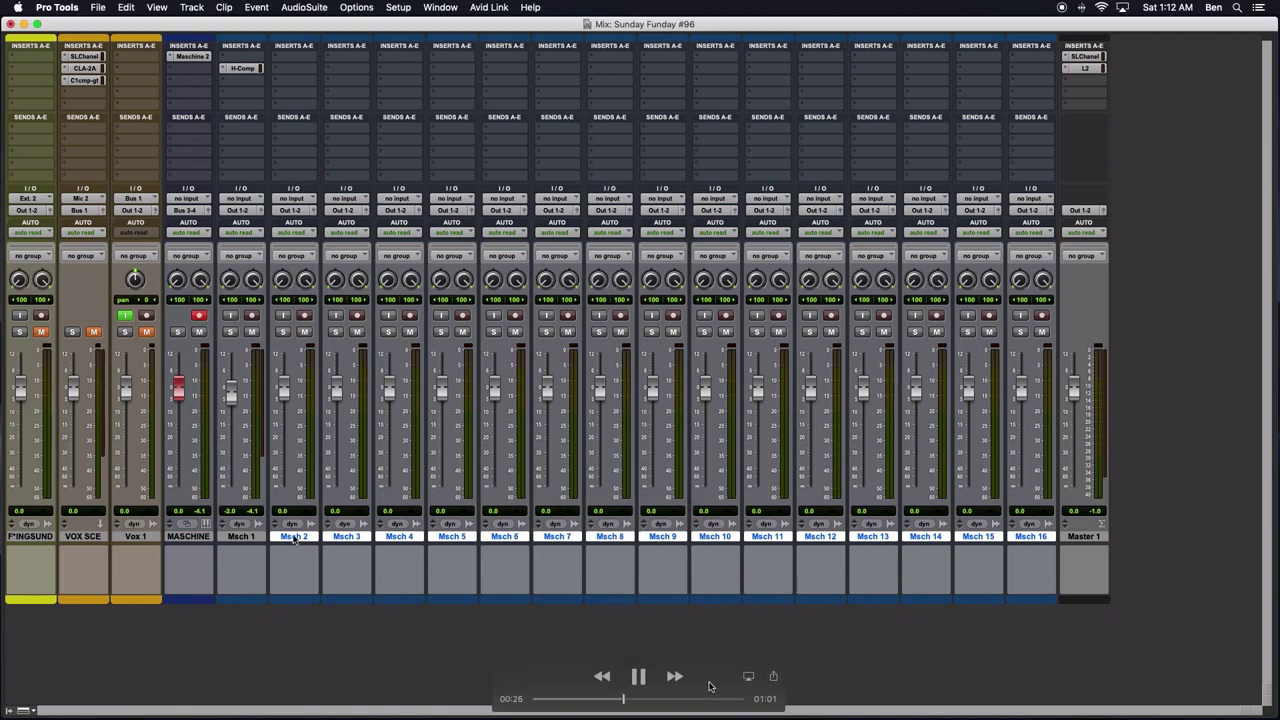
Replay the part of the video that assigns the plug-in inputs, pause it and rewind to 00:30
left_click(603, 699)
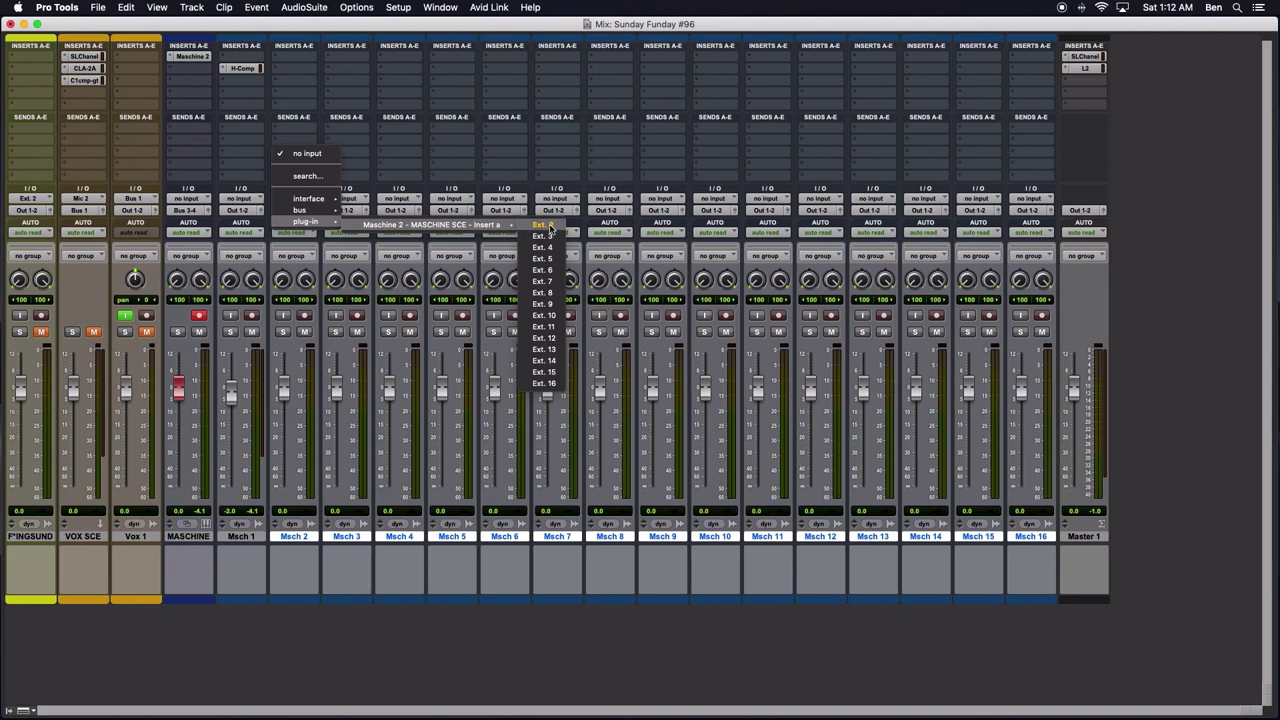
left_click(637, 678)
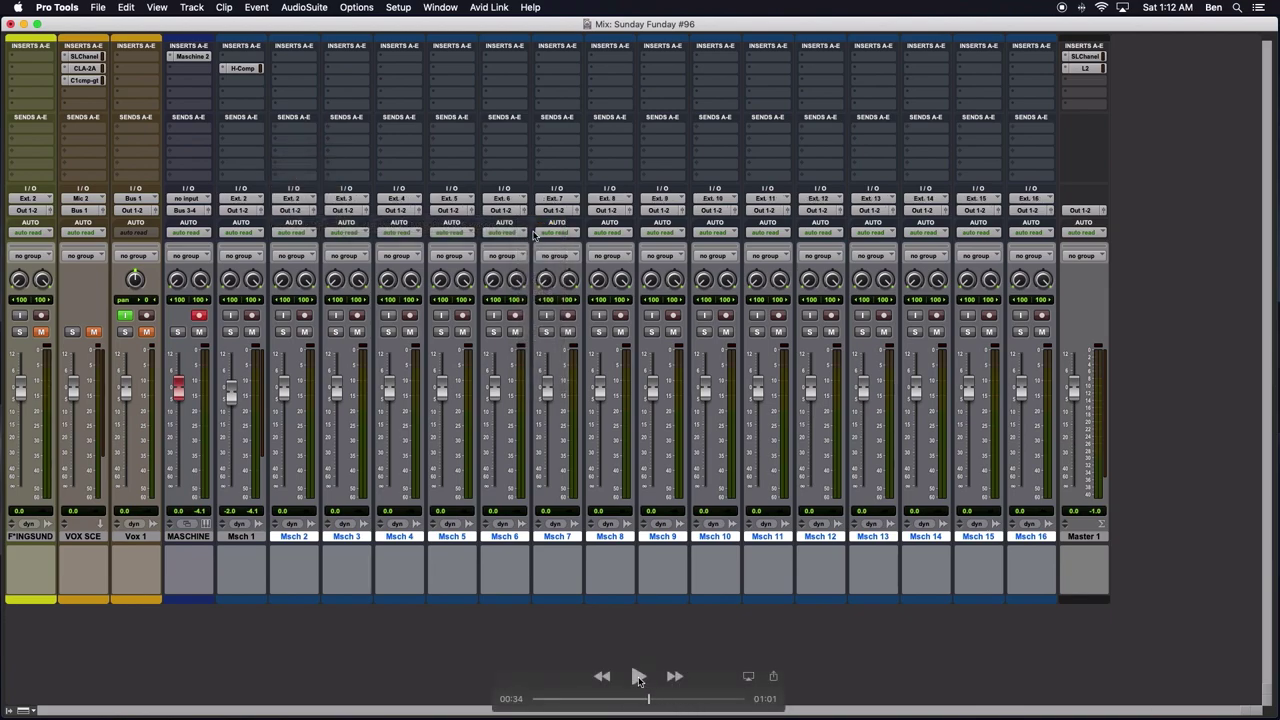
left_click_drag(647, 700, 638, 700)
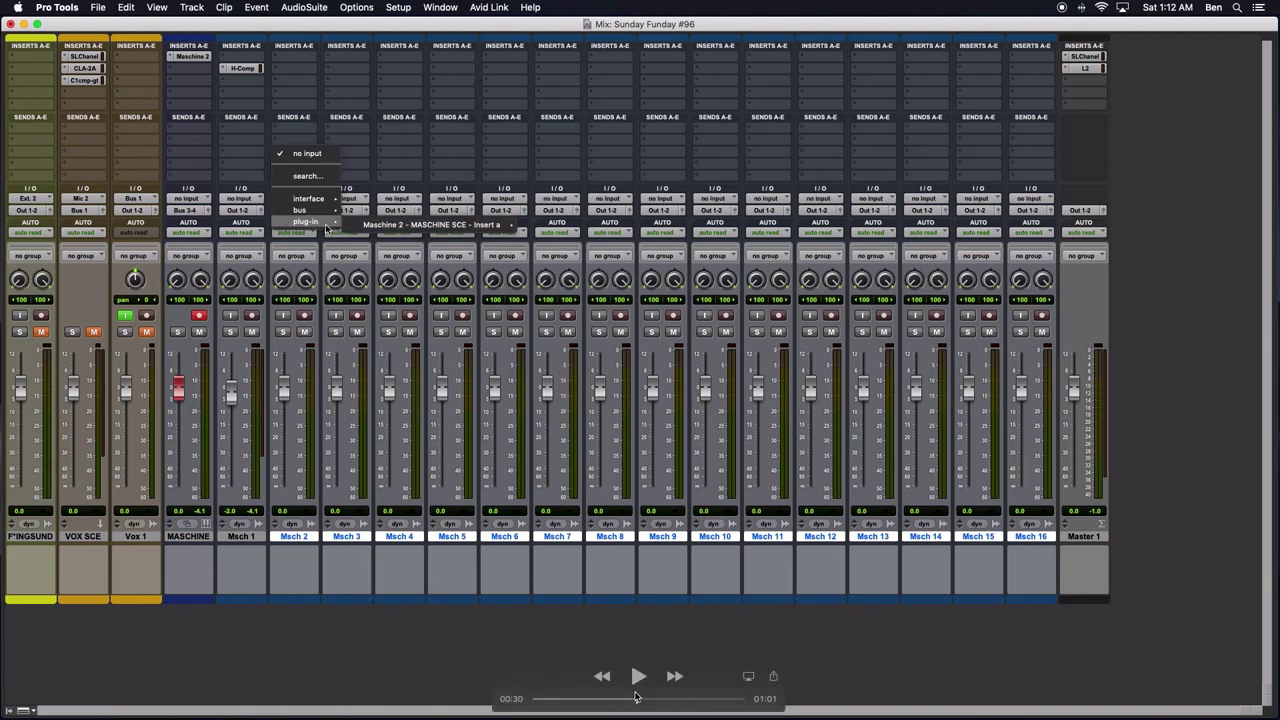
Play the video from 00:30 in short stretches through the plug-in input assignment and pause it at about 00:41
left_click(637, 677)
left_click(639, 677)
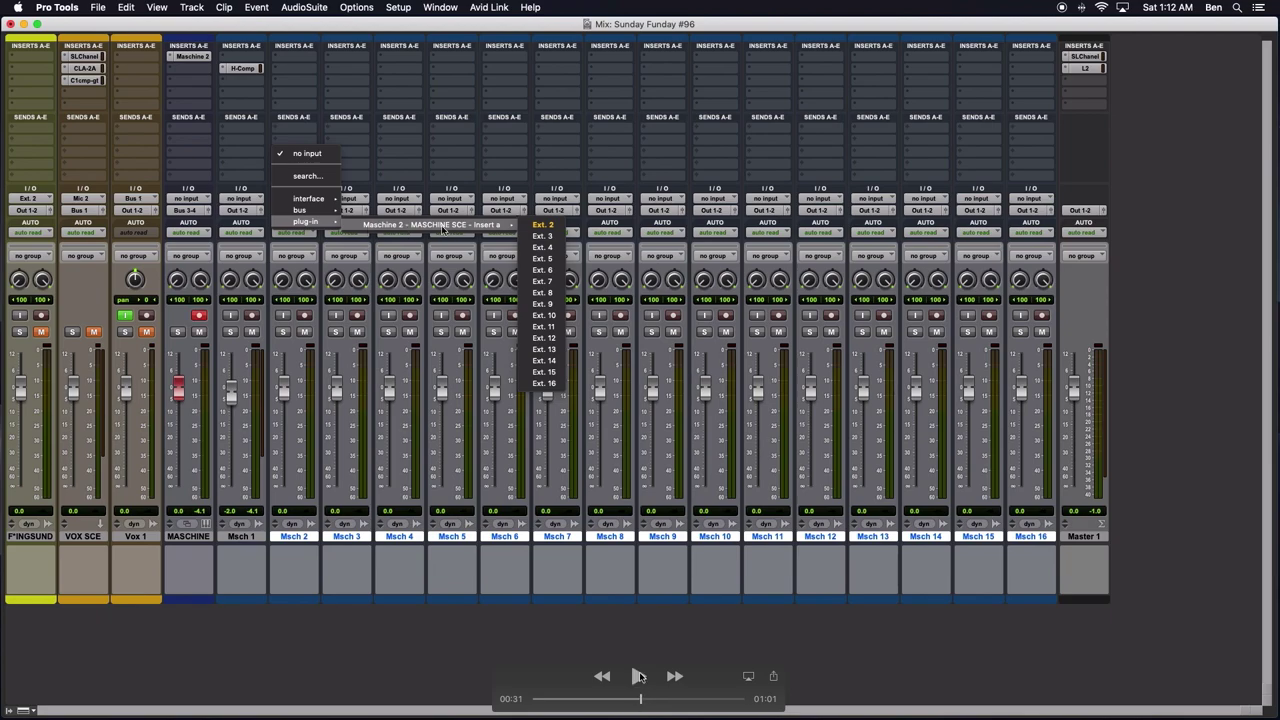
left_click(637, 677)
left_click(638, 677)
left_click(638, 677)
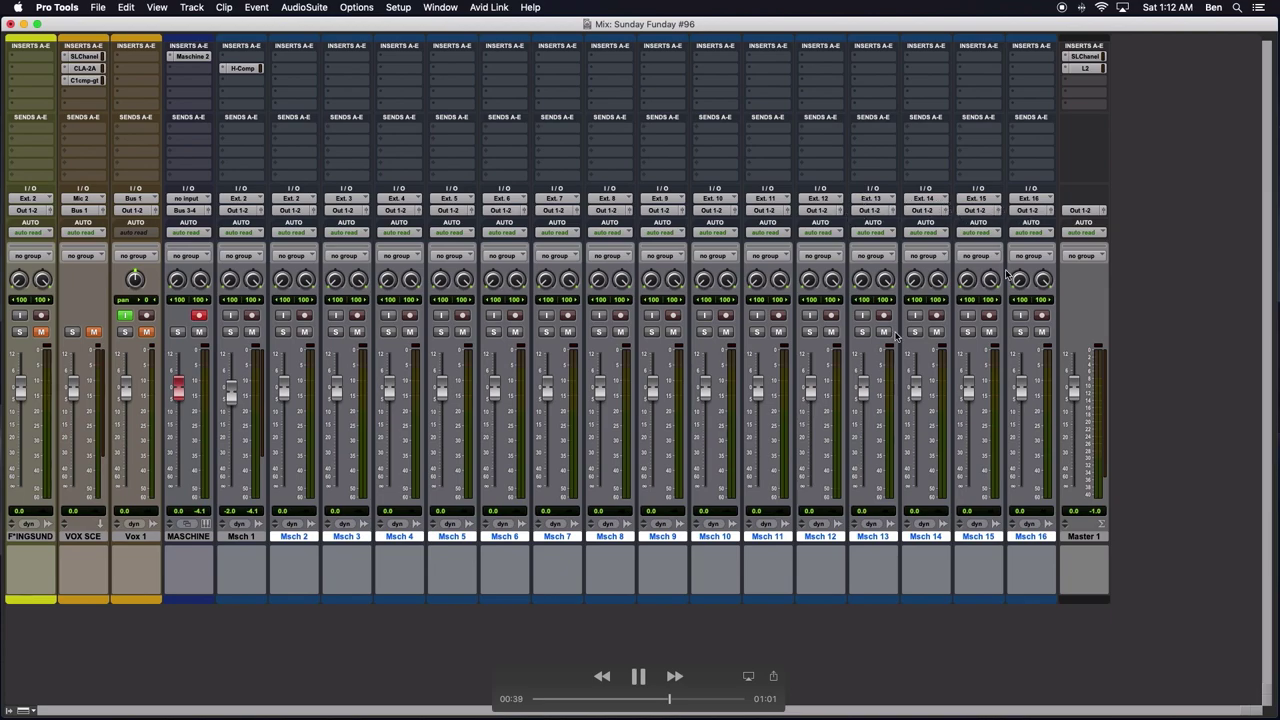
left_click(639, 677)
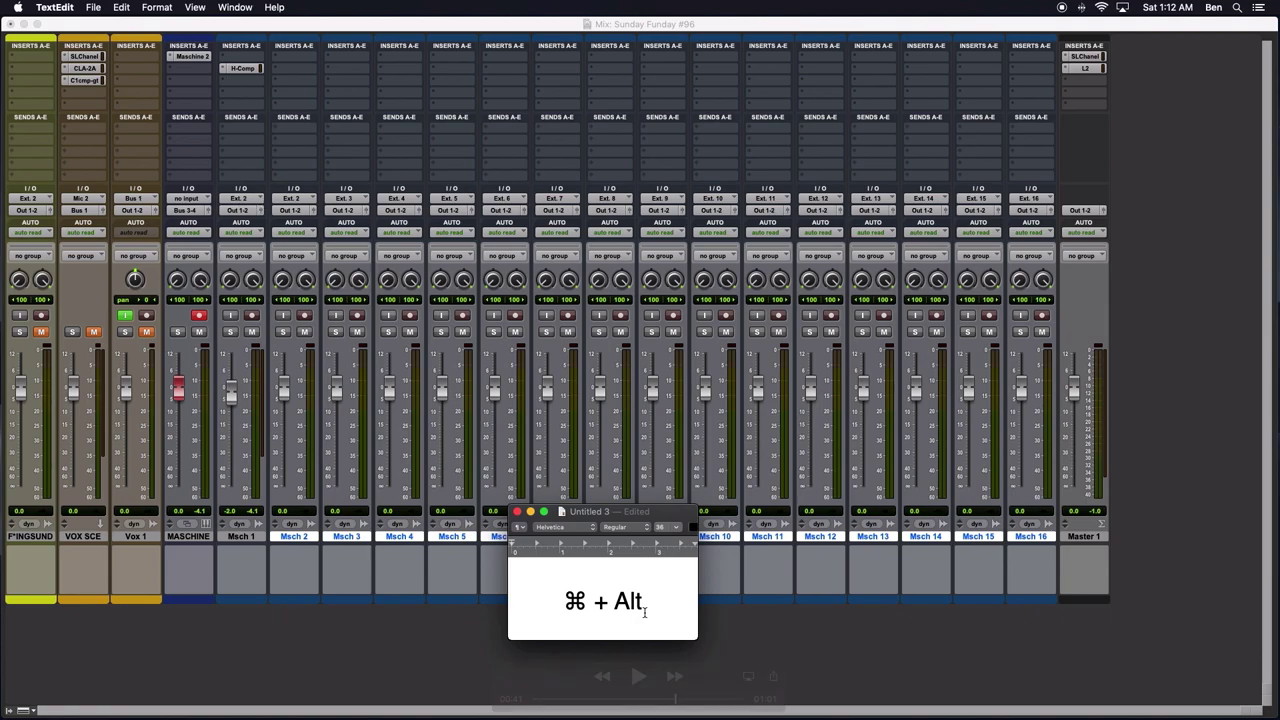
Move the video to about 00:36, skip ahead to 00:47 and resume playback
left_click_drag(600, 698, 657, 706)
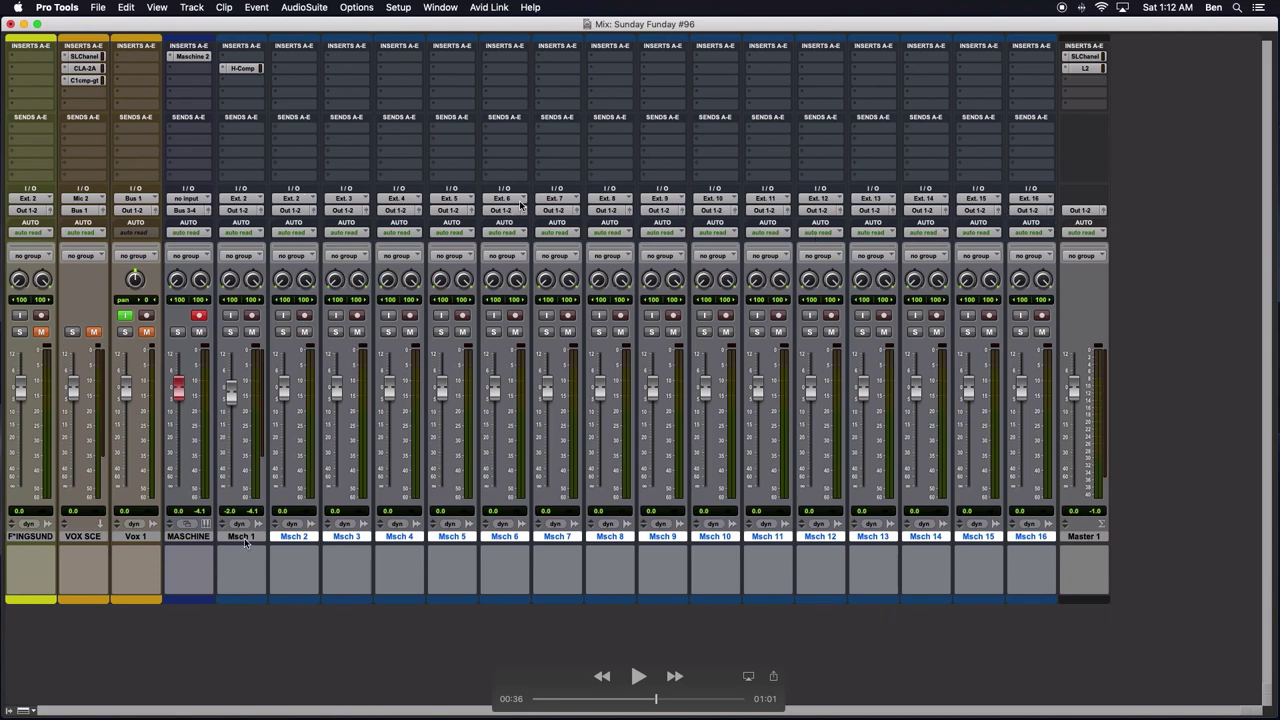
left_click_drag(668, 700, 695, 709)
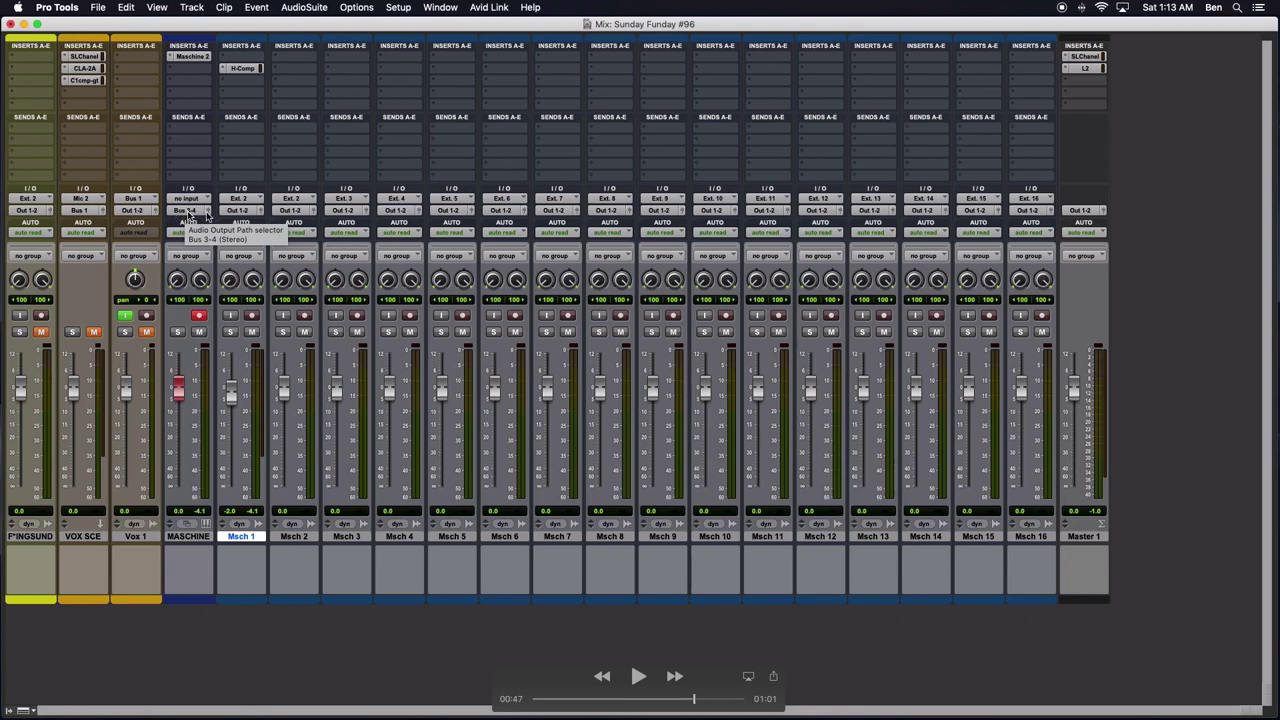
left_click(634, 680)
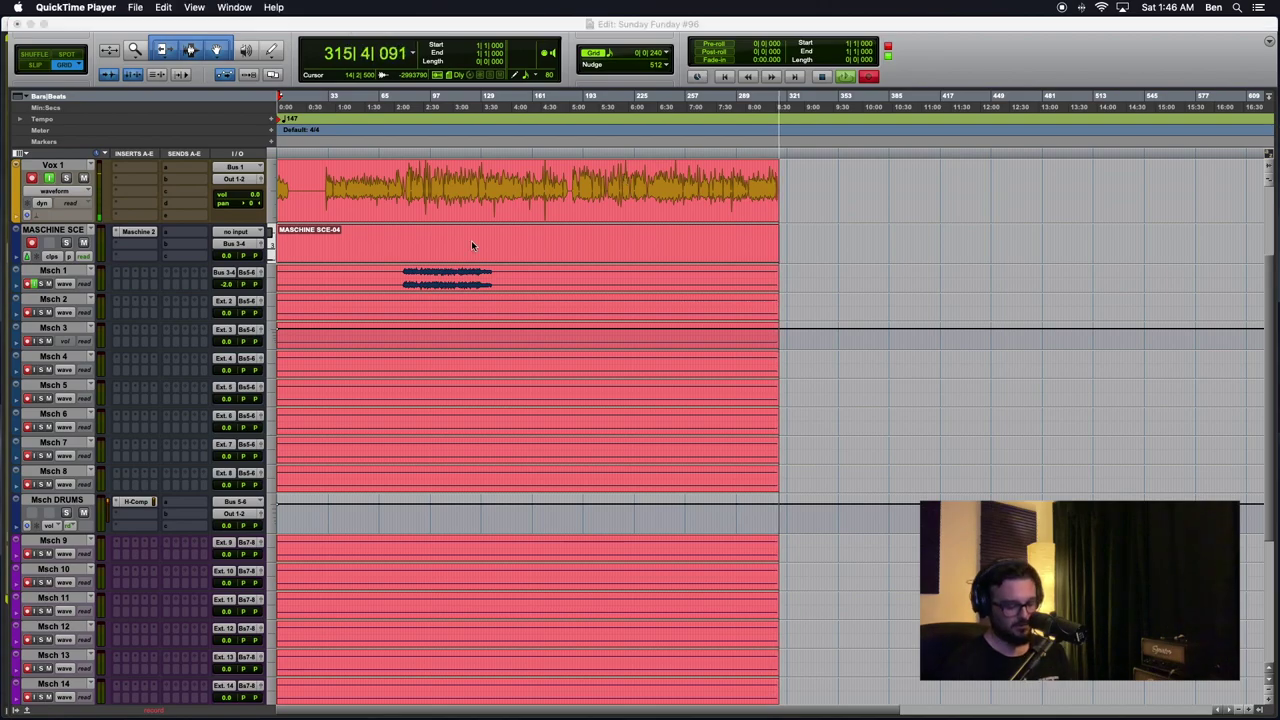
Switch to the Pro Tools Mix window and select the tracks Msch 1 through MscDRUMS together
key("super+equal")
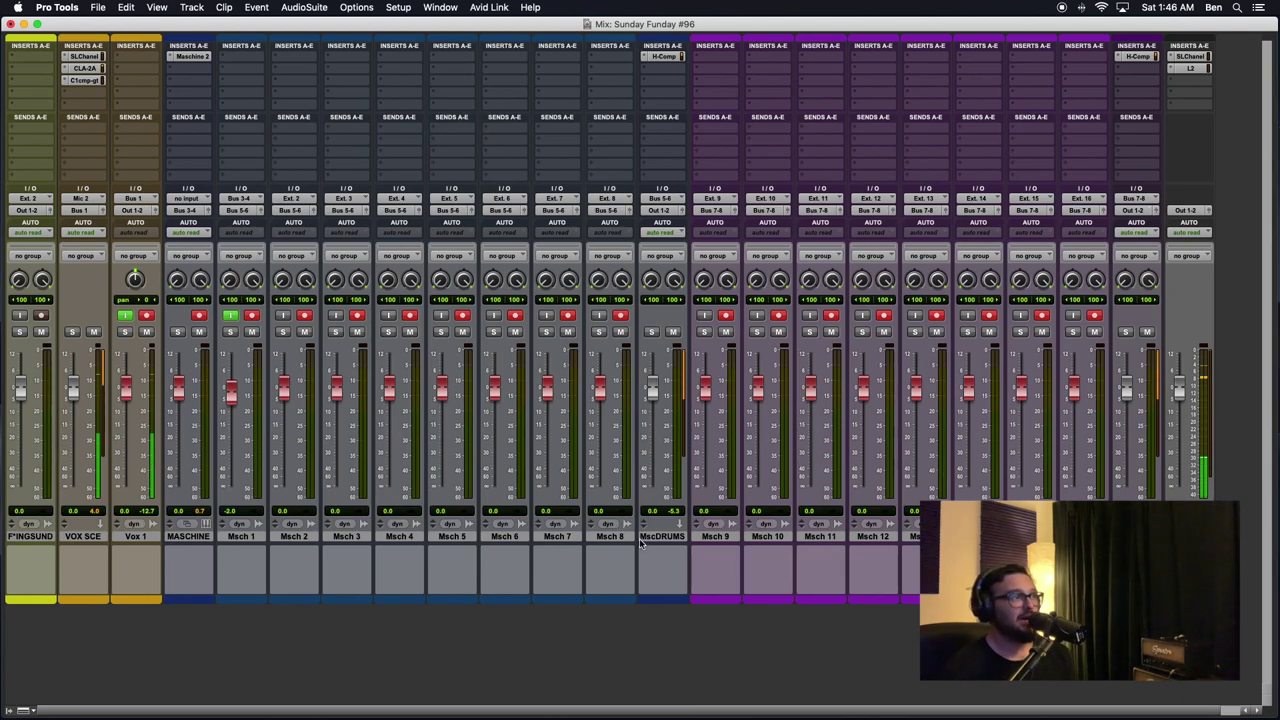
left_click(248, 537)
left_click(674, 537, "shift")
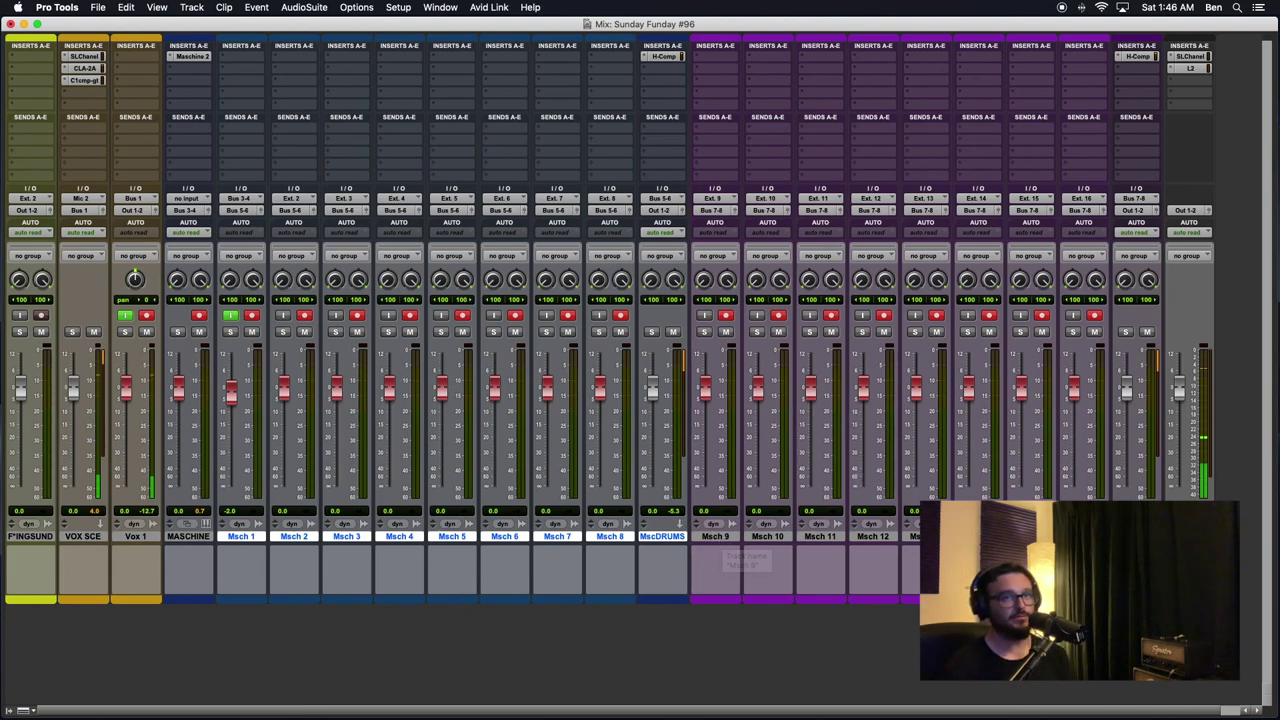
View the Maschine 2 plug-in inserted on the MASCHINE track, shift its window aside and close it
left_click(186, 57)
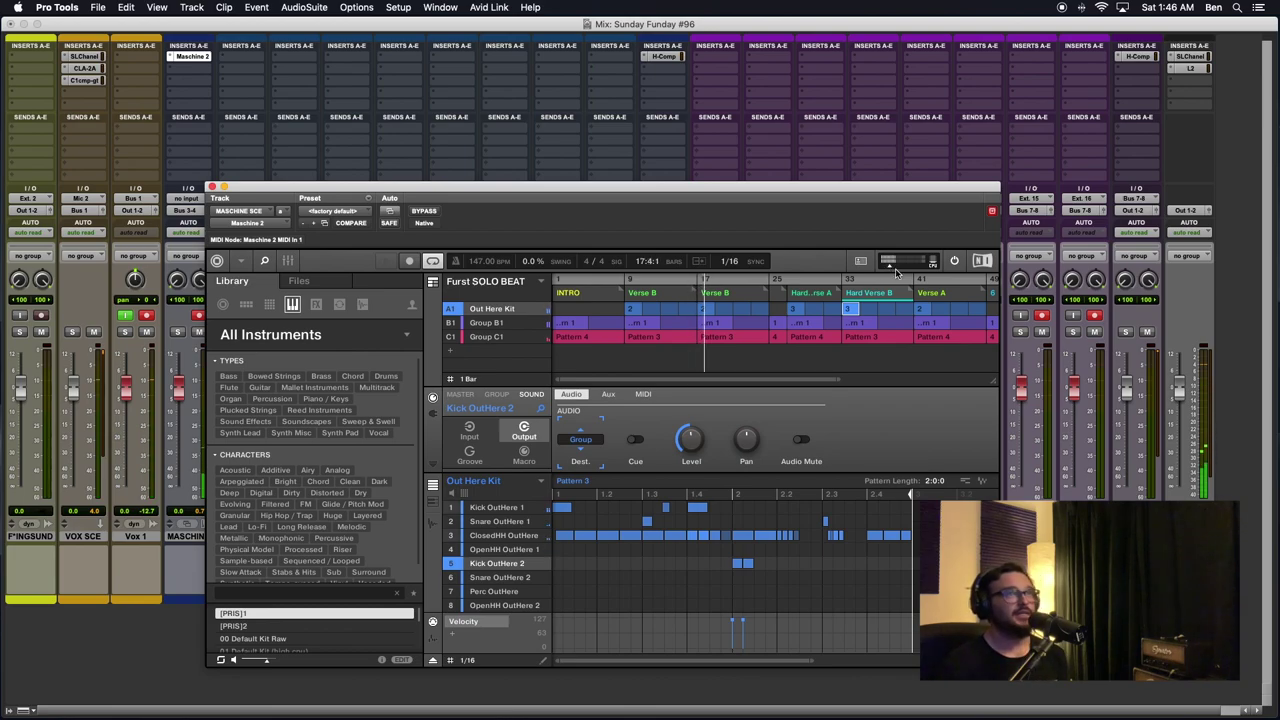
left_click_drag(749, 190, 802, 187)
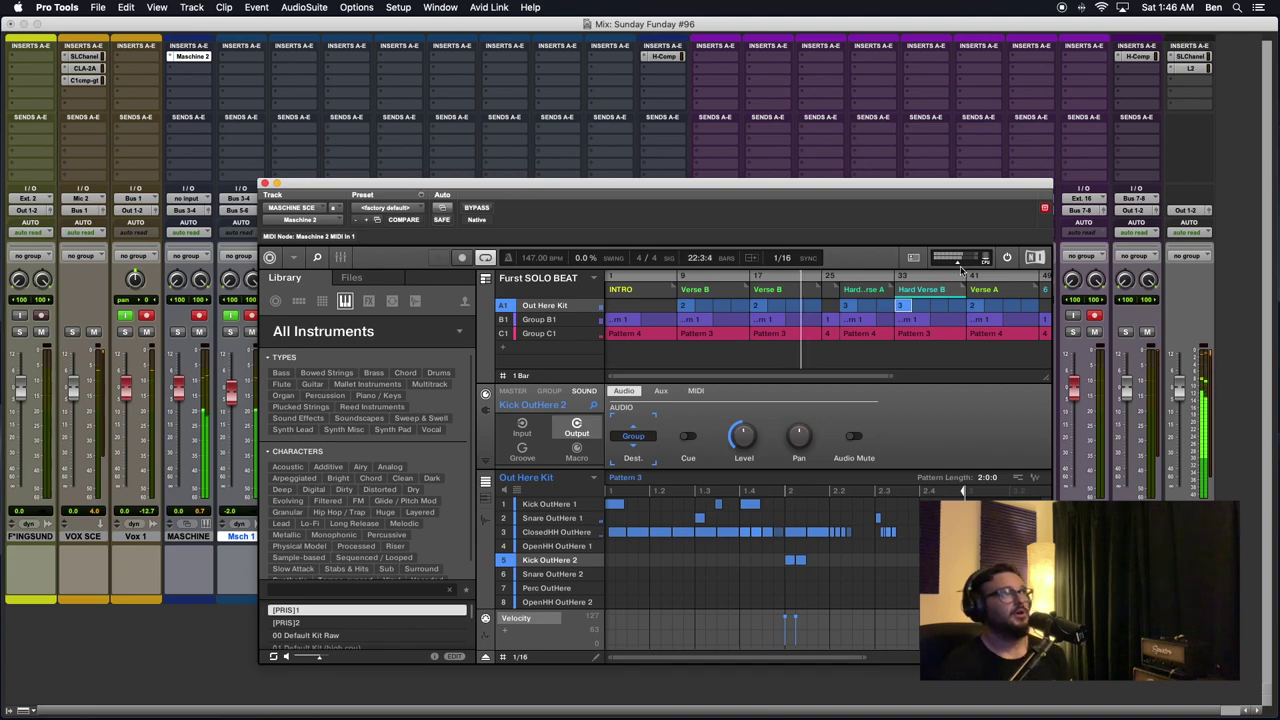
left_click(264, 183)
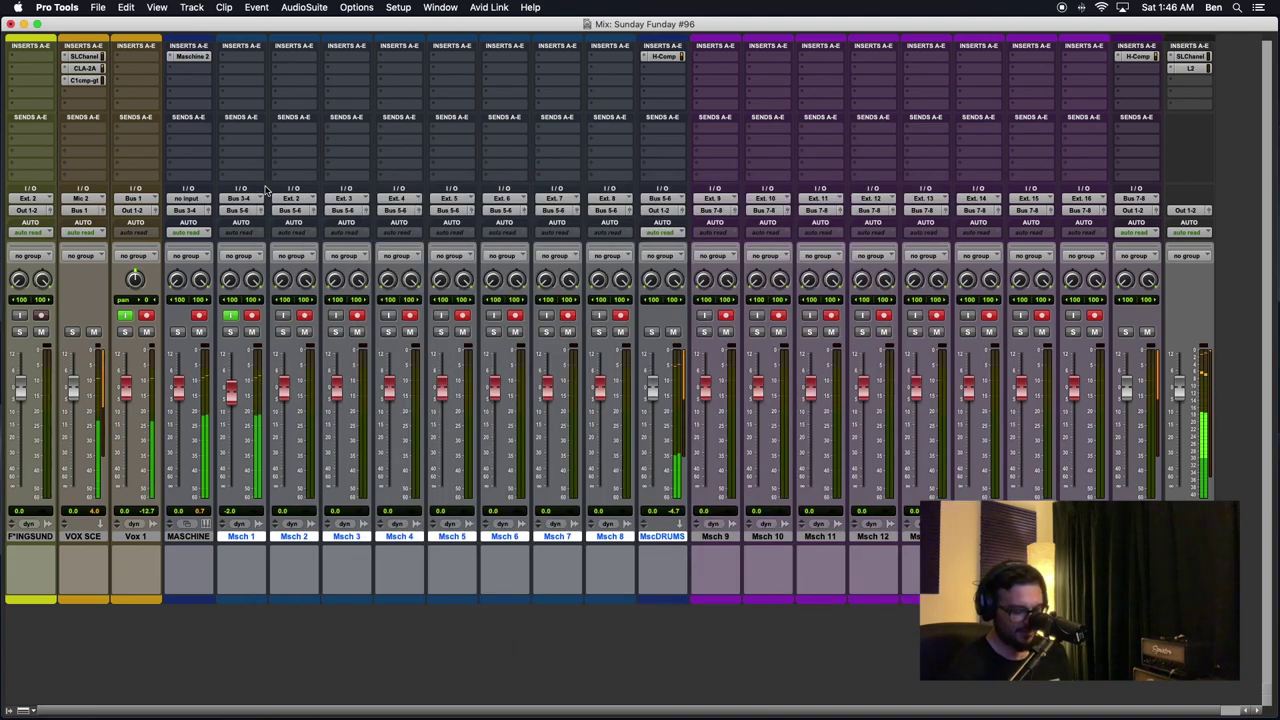
Return to the Edit window and look up the Save As Template command without running it
key("super+equal")
left_click(126, 7)
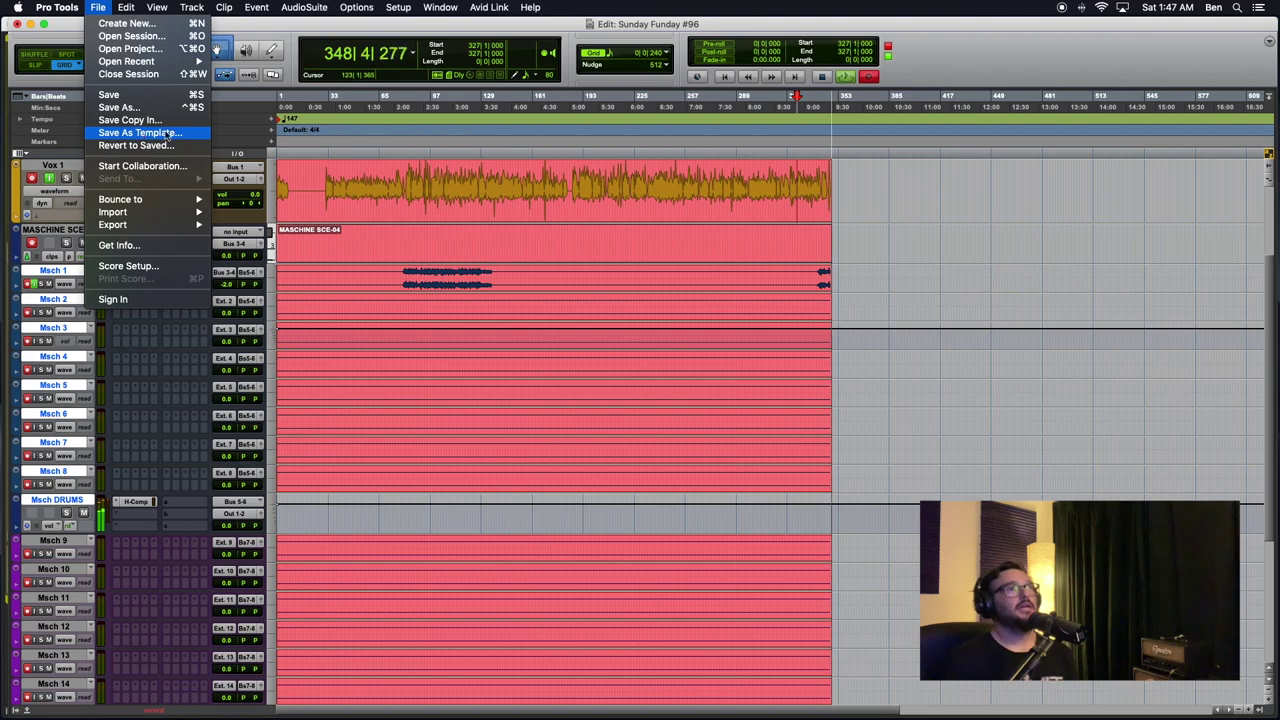
left_click(885, 262)
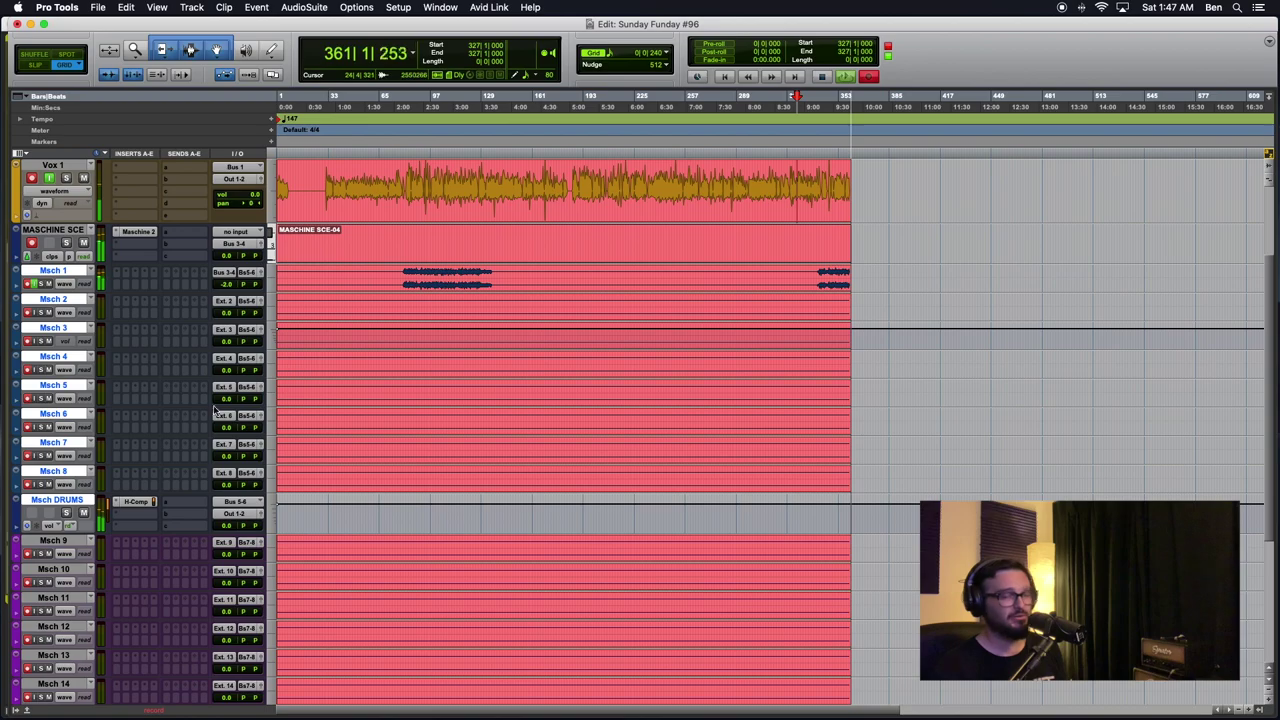
Examine the inputs and bus outputs of the Msch tracks, Msch DRUMS and Msch MUSIC in the Edit window, selecting Msch 1
scroll(168, 512, "down", 5)
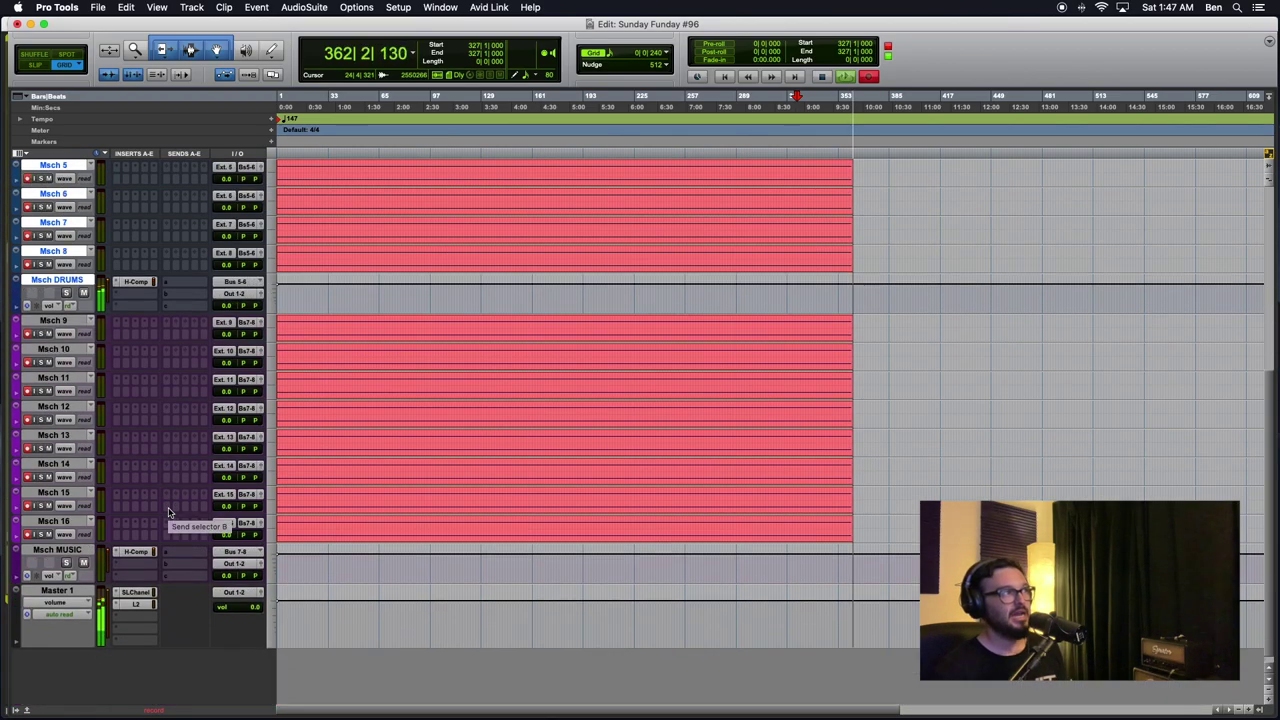
scroll(65, 510, "up", 3)
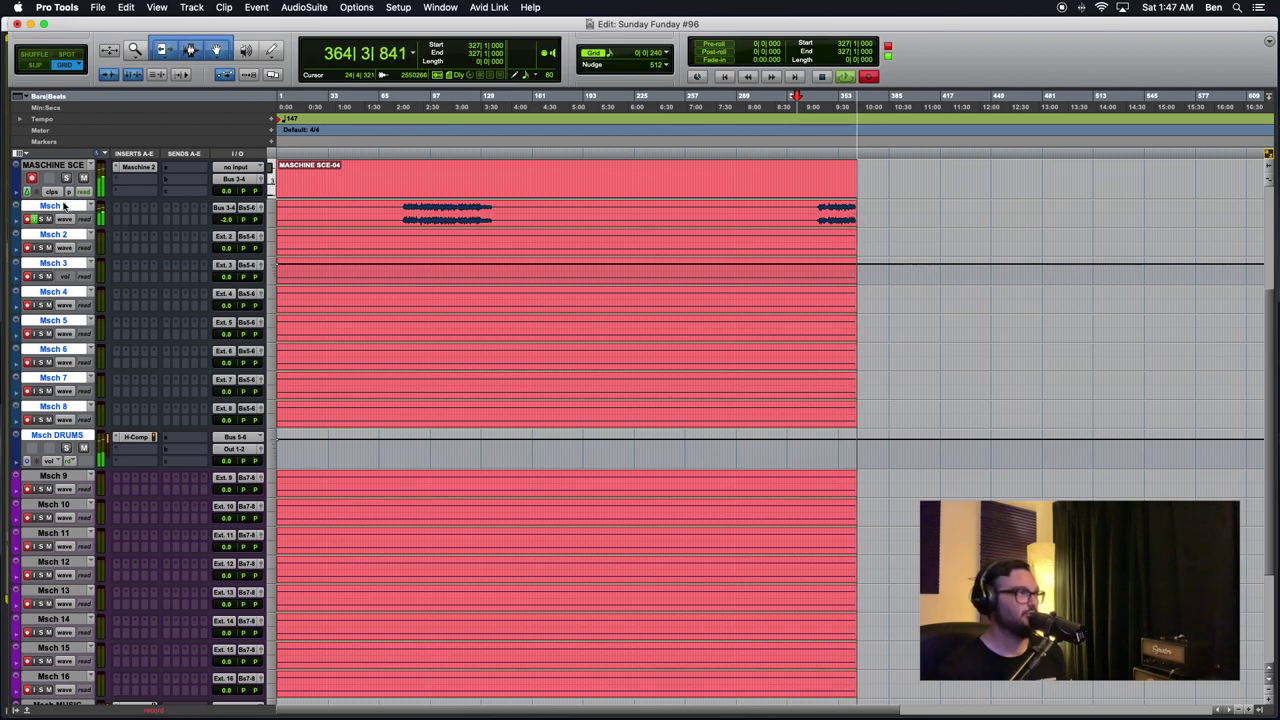
left_click(63, 205)
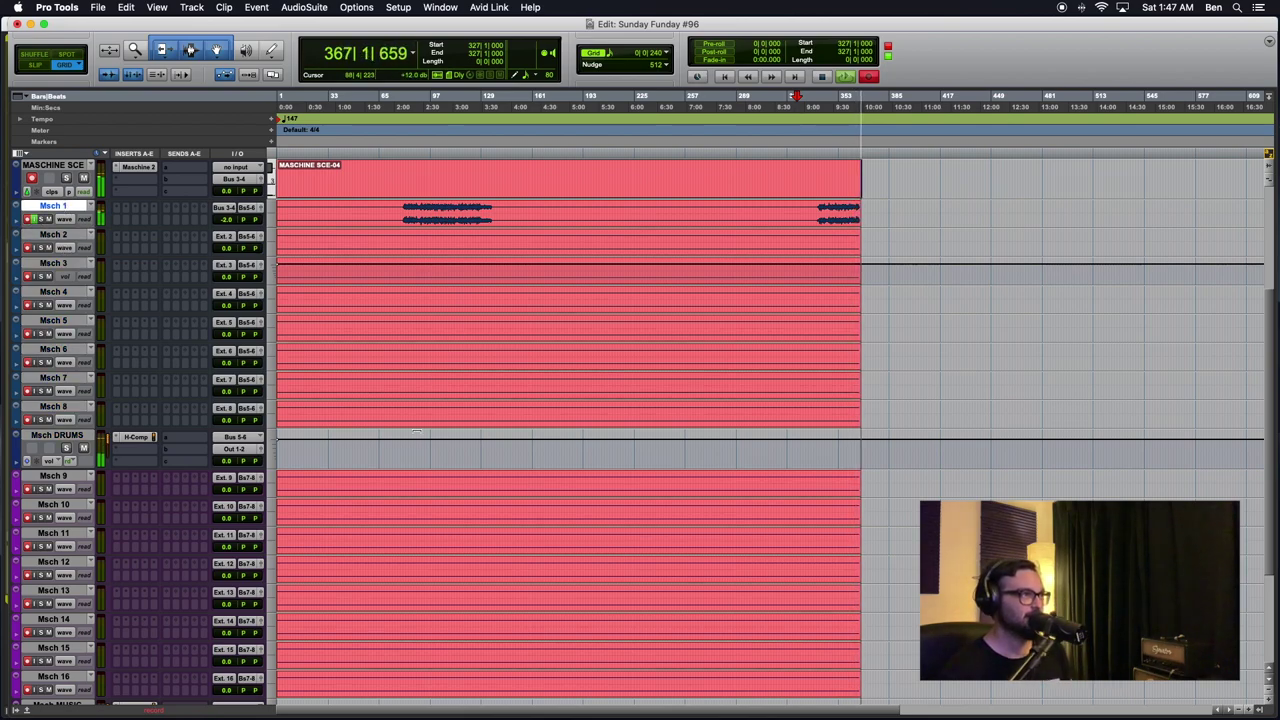
scroll(400, 418, "up", 5)
scroll(470, 432, "down", 7)
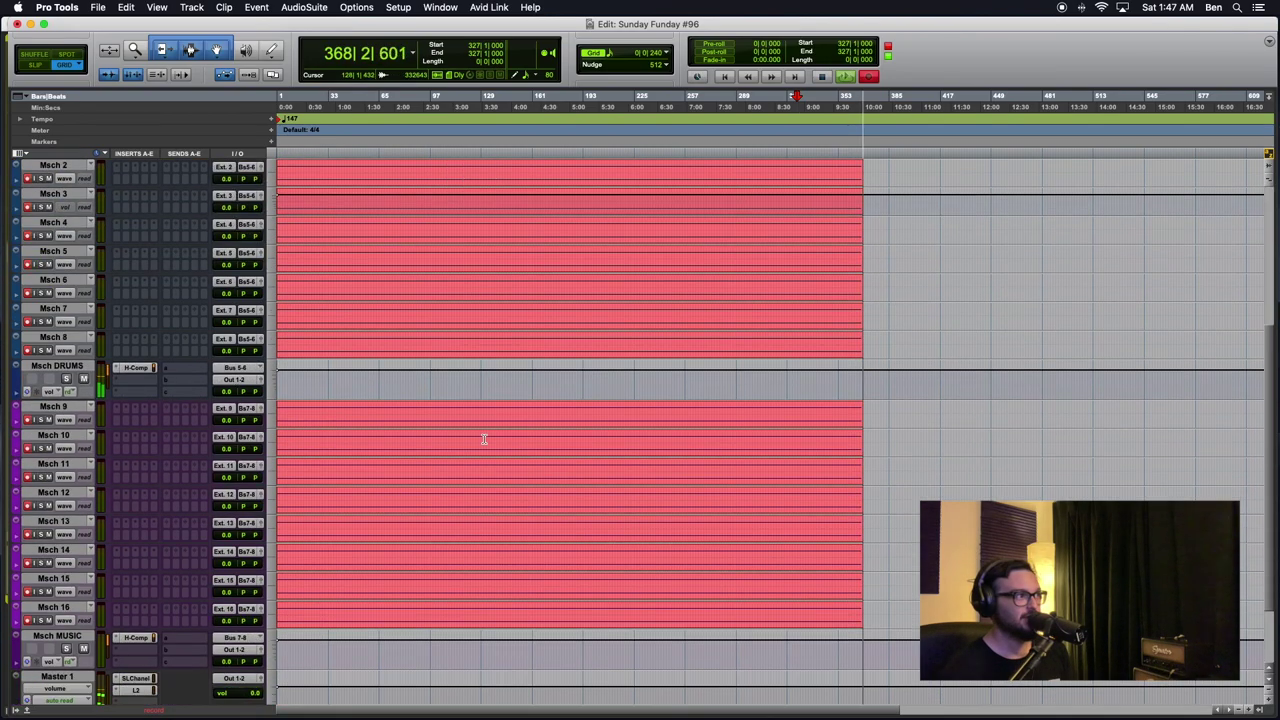
scroll(484, 439, "up", 6)
scroll(484, 439, "down", 5)
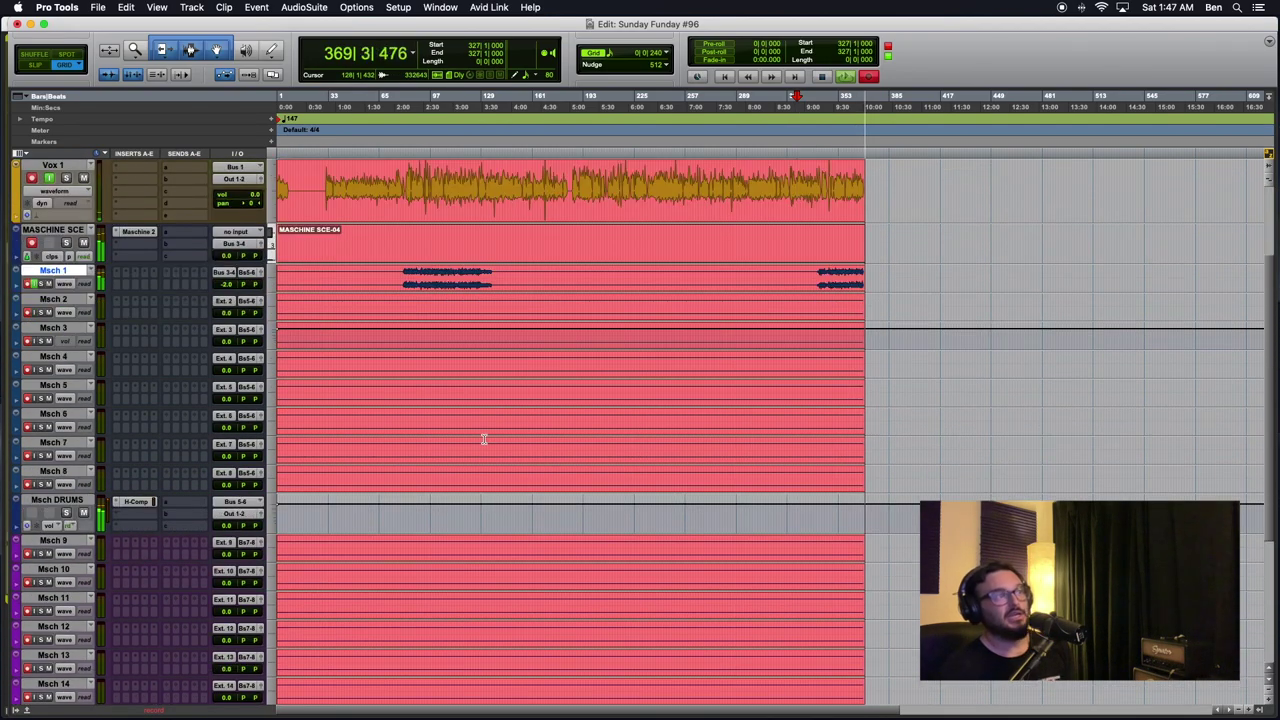
scroll(484, 439, "down", 1)
scroll(484, 439, "up", 5)
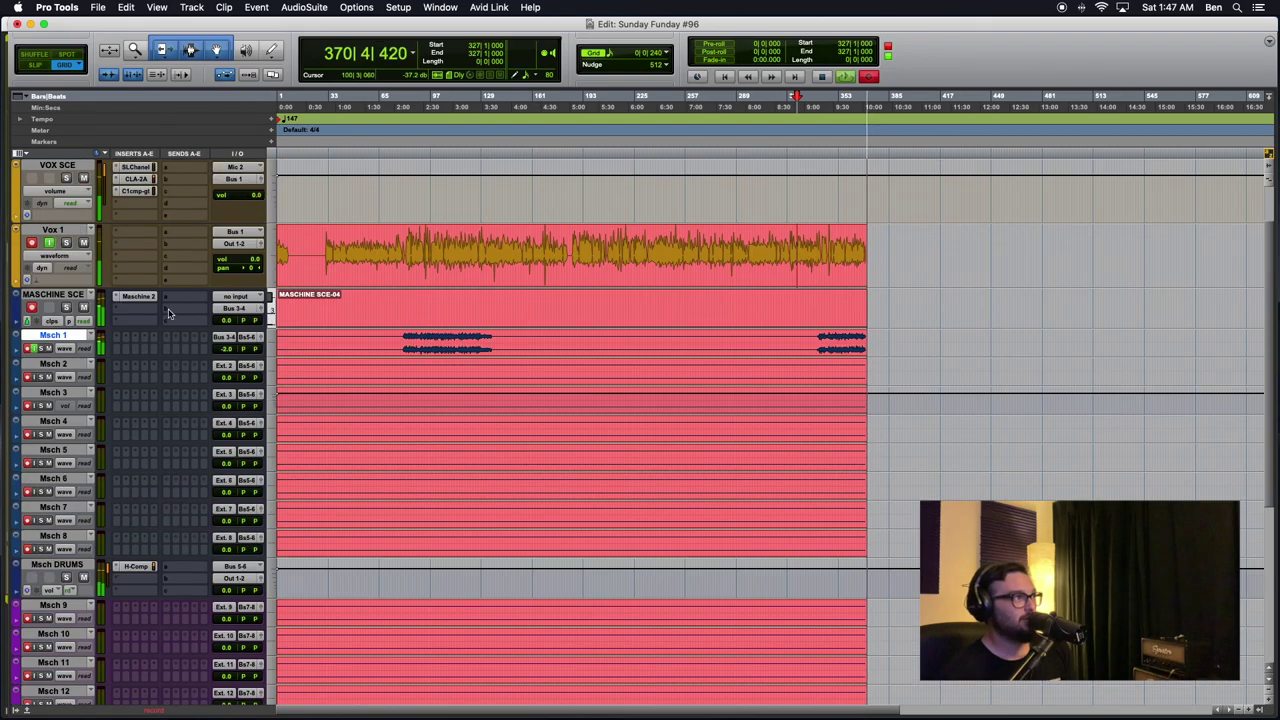
Reopen the Maschine 2 plug-in, hide its library browser and show the output settings of the Kick OutHere 1 sound
left_click(138, 297)
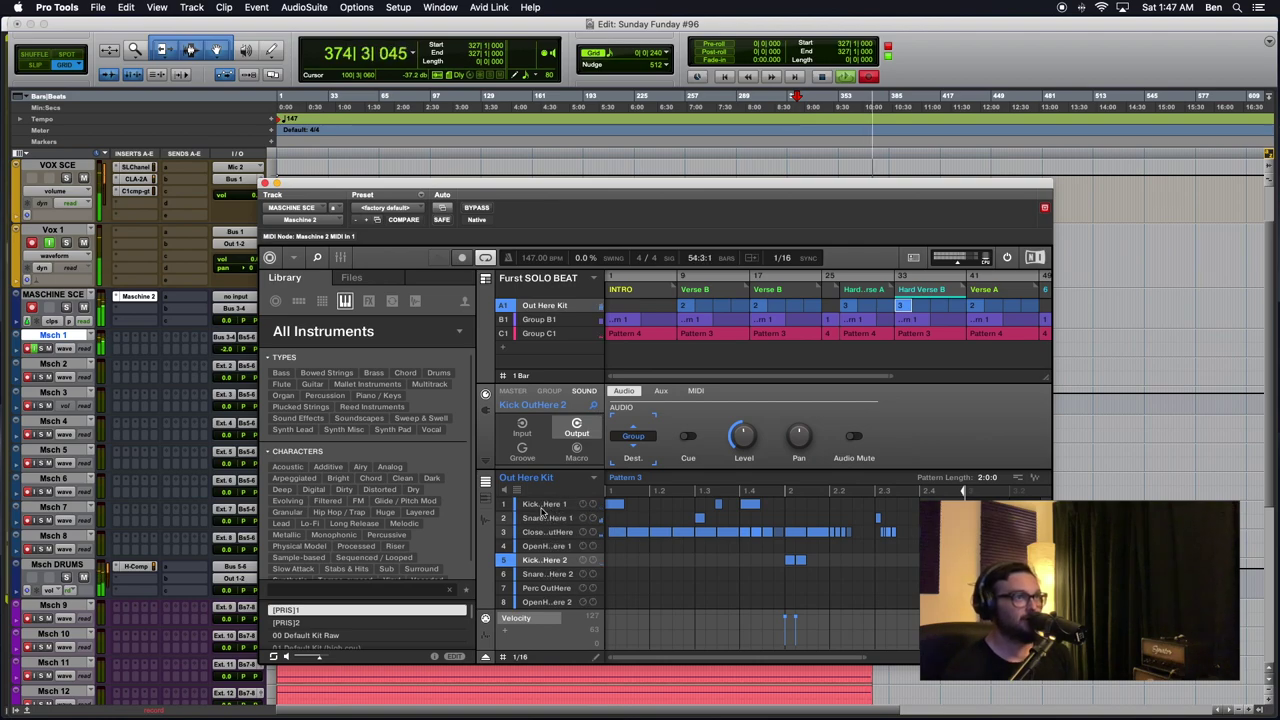
left_click(487, 409)
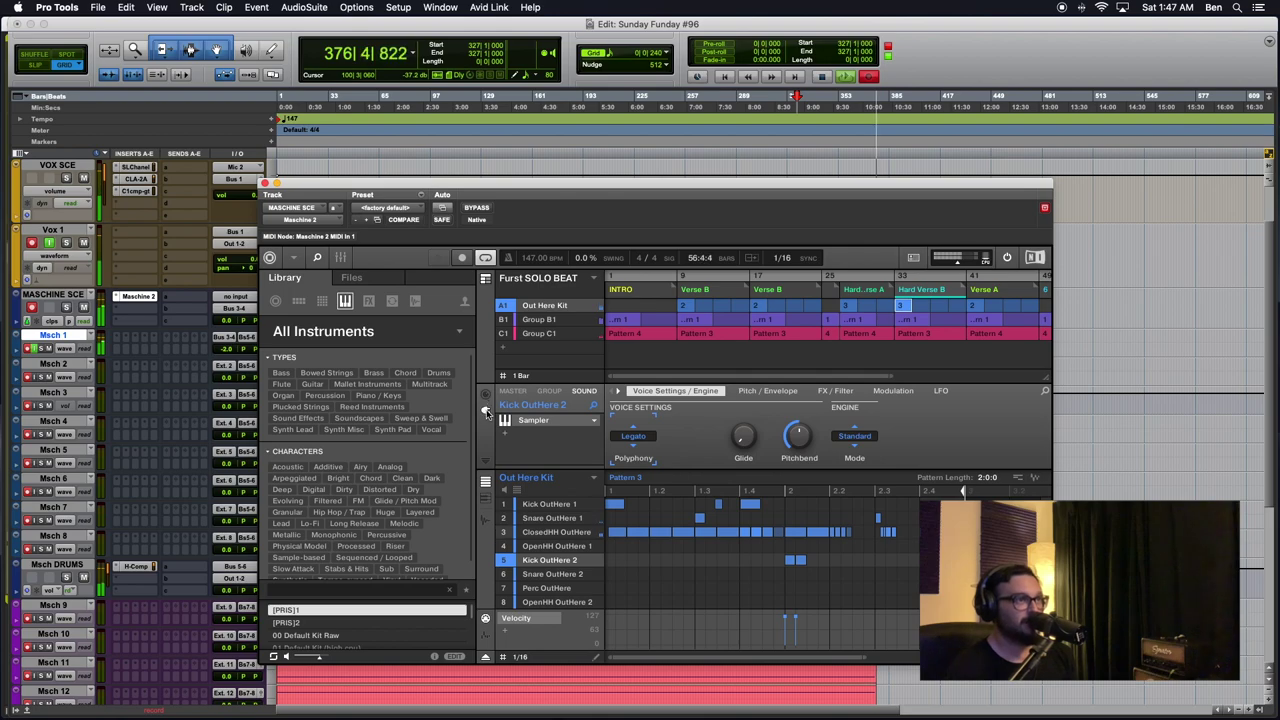
left_click(548, 504)
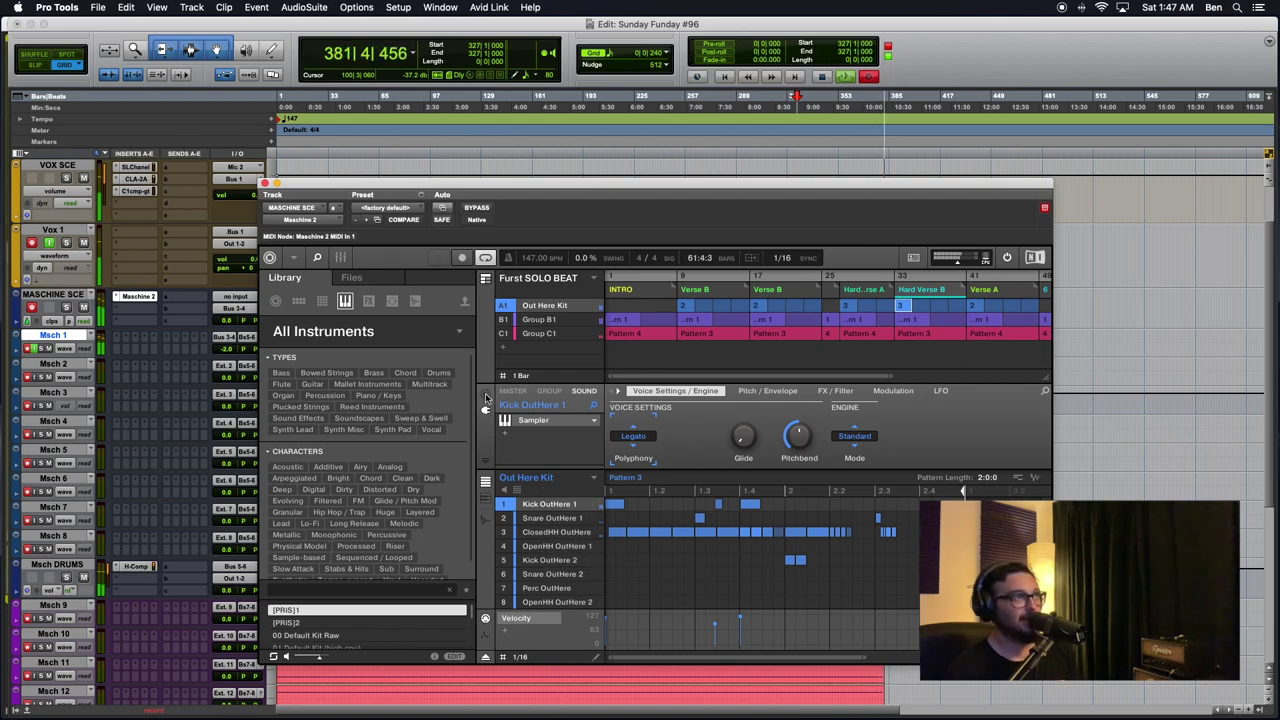
left_click(317, 257)
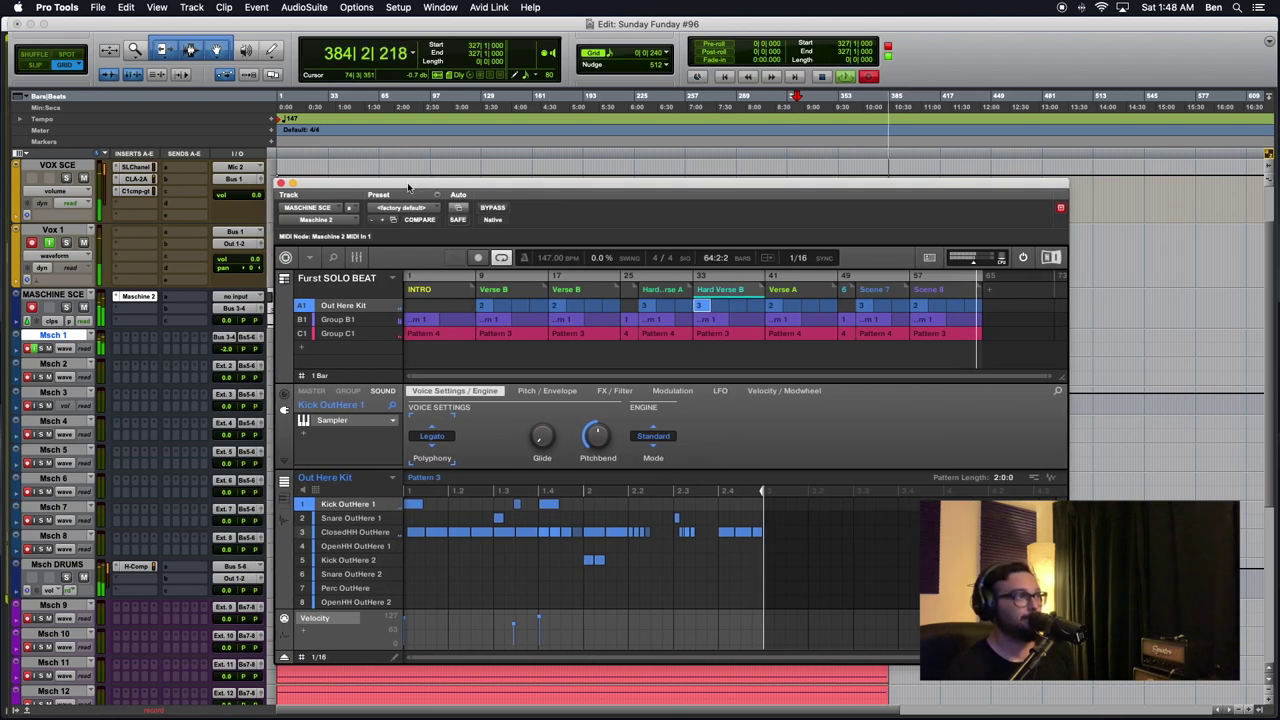
left_click(284, 395)
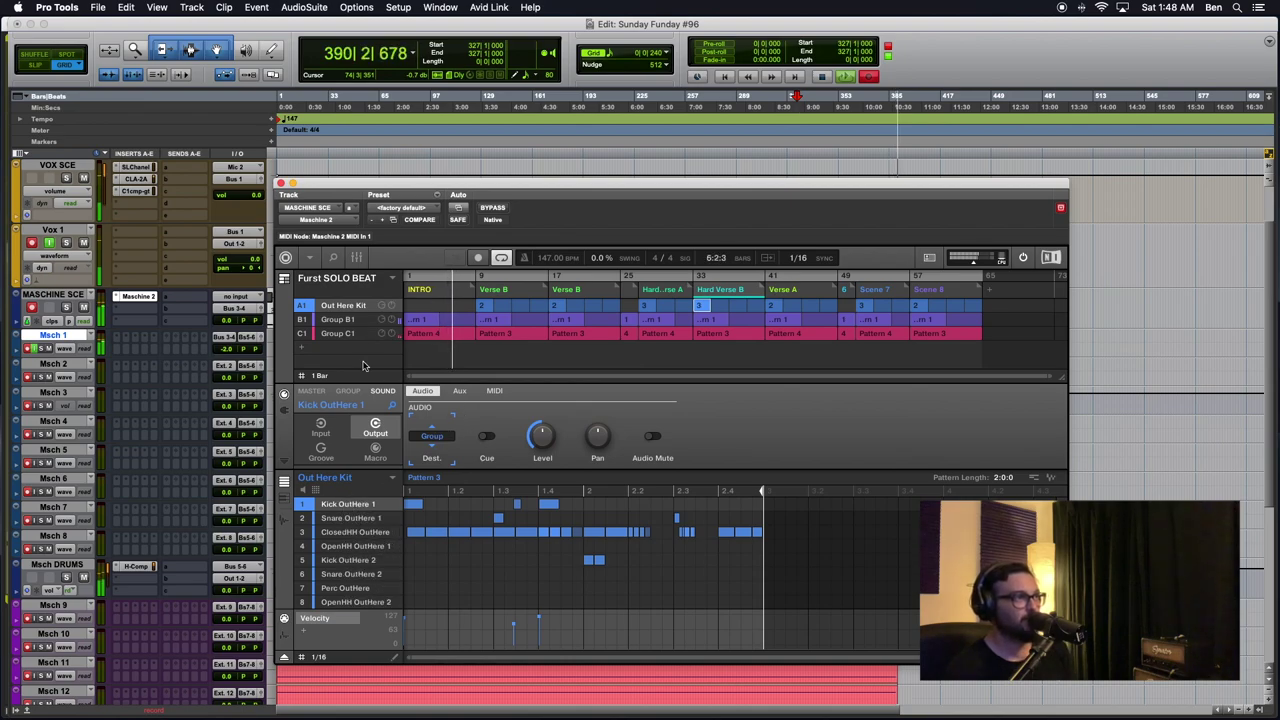
Compare the group-level output settings of Group C1 and Out Here Kit, ending on Out Here Kit
left_click(349, 392)
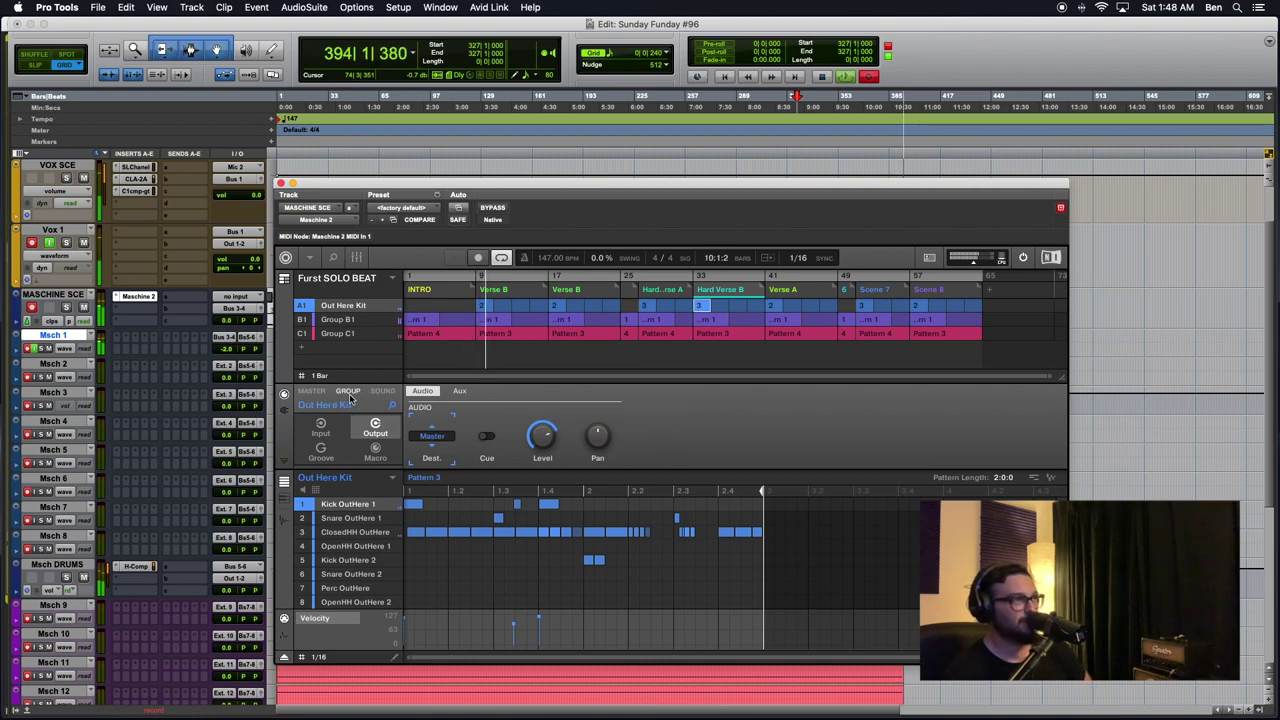
left_click(338, 333)
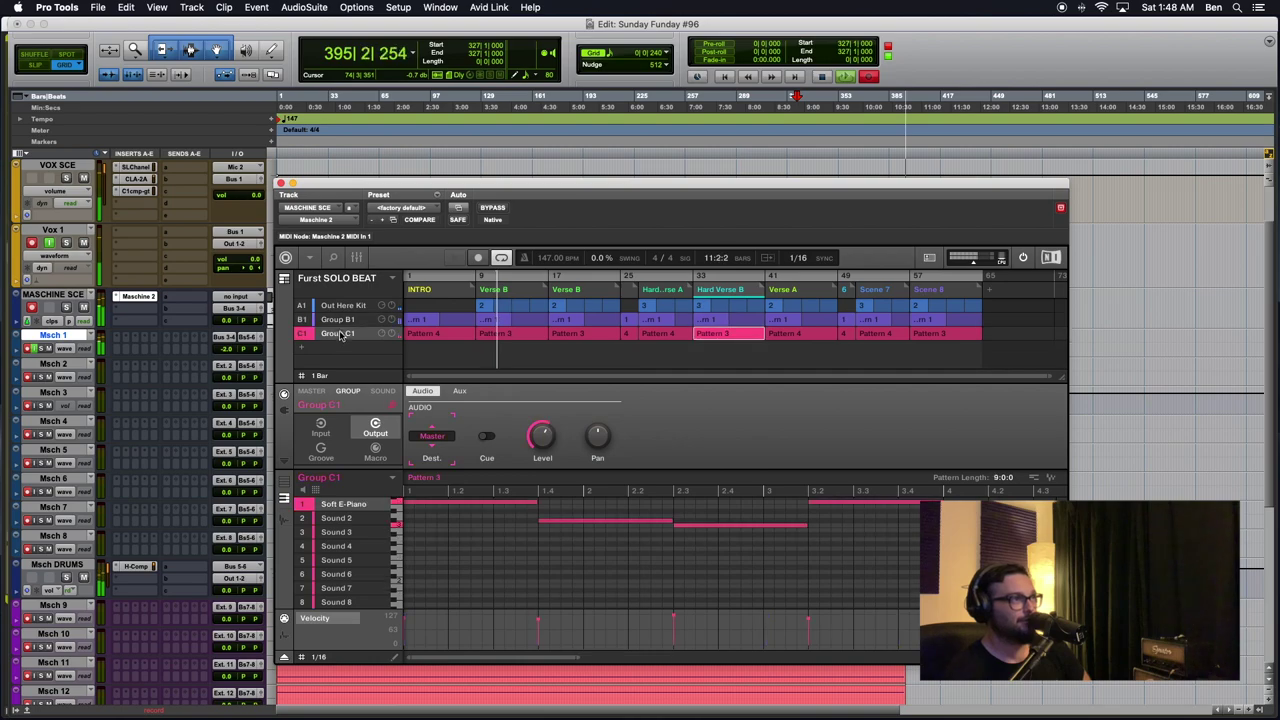
left_click(342, 305)
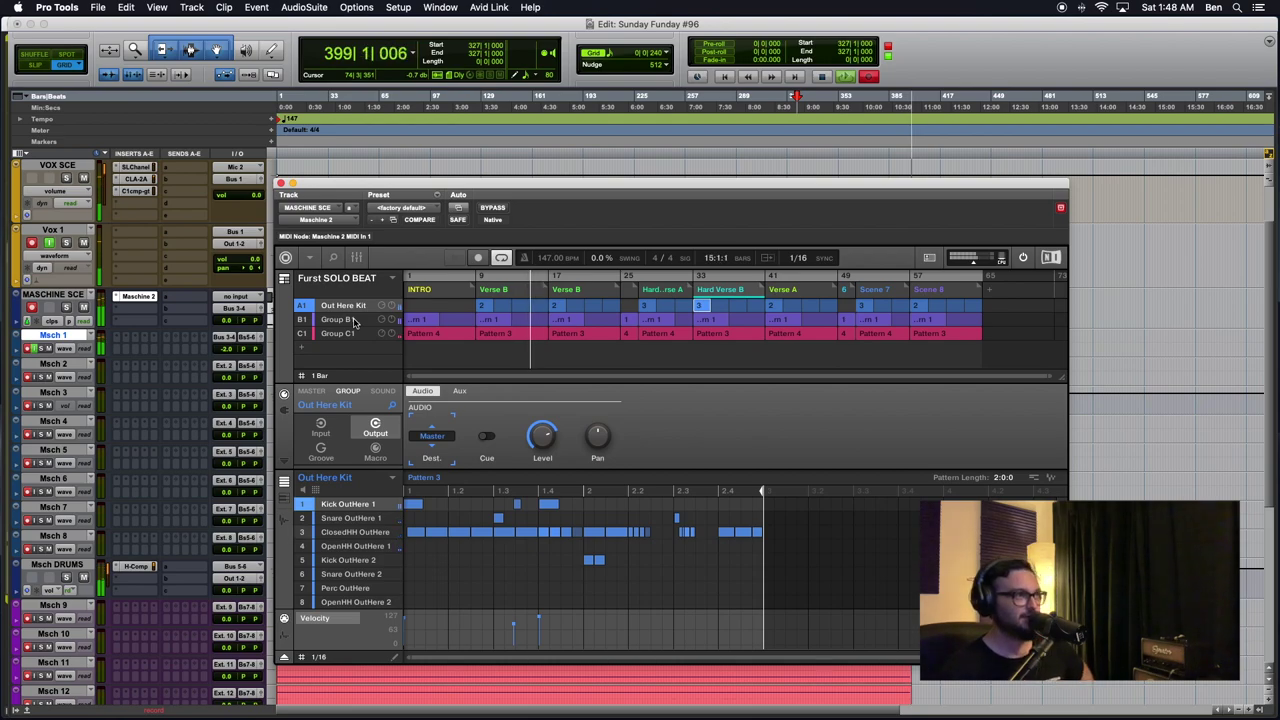
Route the Snare OutHere 1 sound's output destination to Ext. 2 and select the matching Msch 2 track
left_click(384, 391)
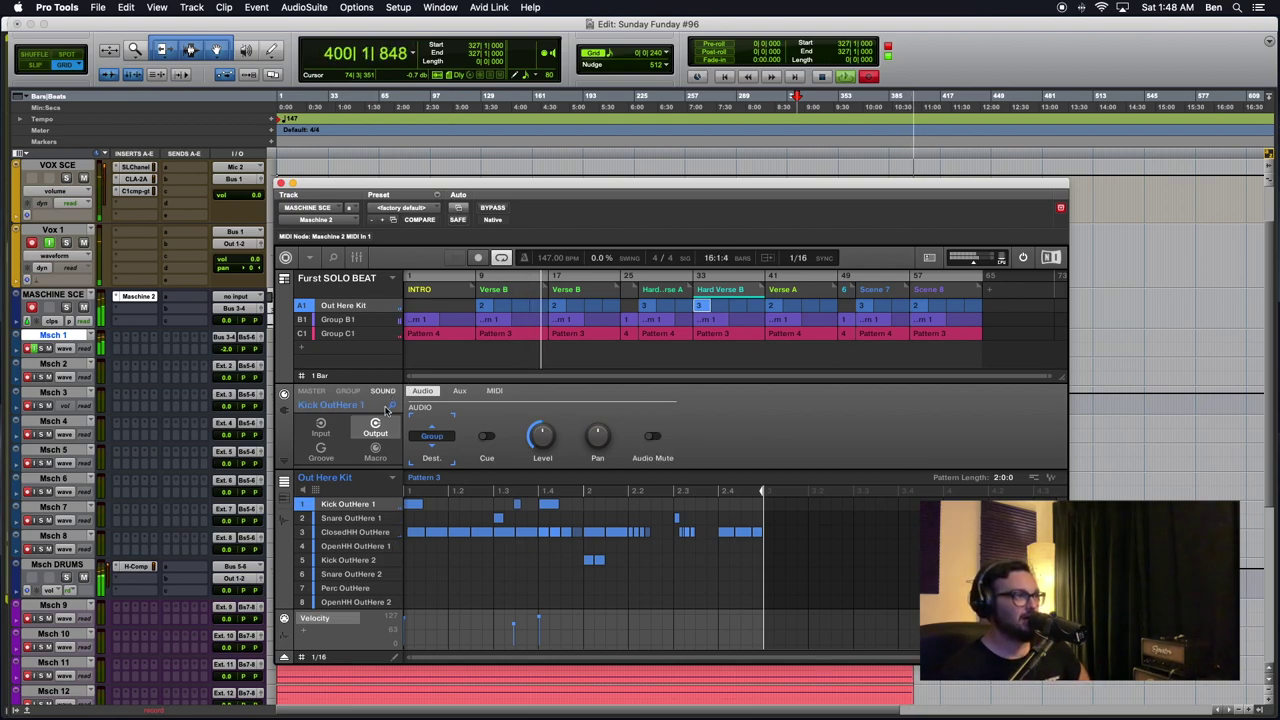
left_click(347, 531)
left_click(345, 518)
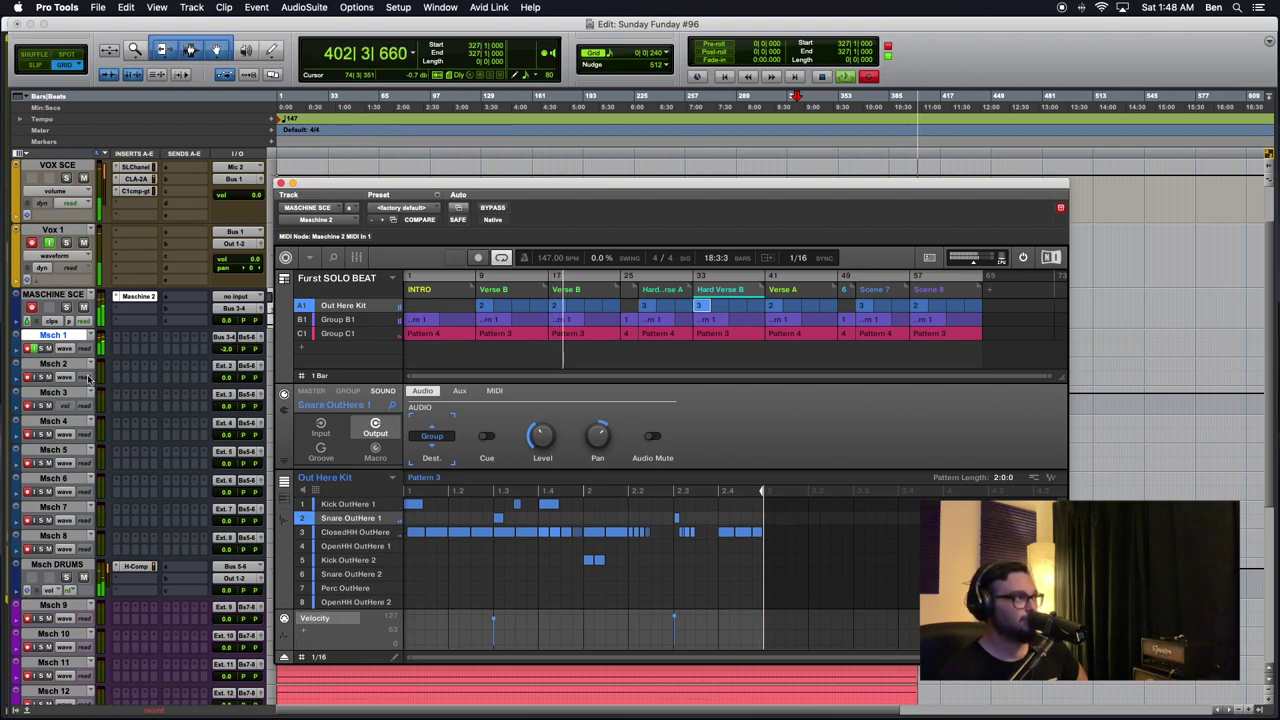
left_click(50, 364)
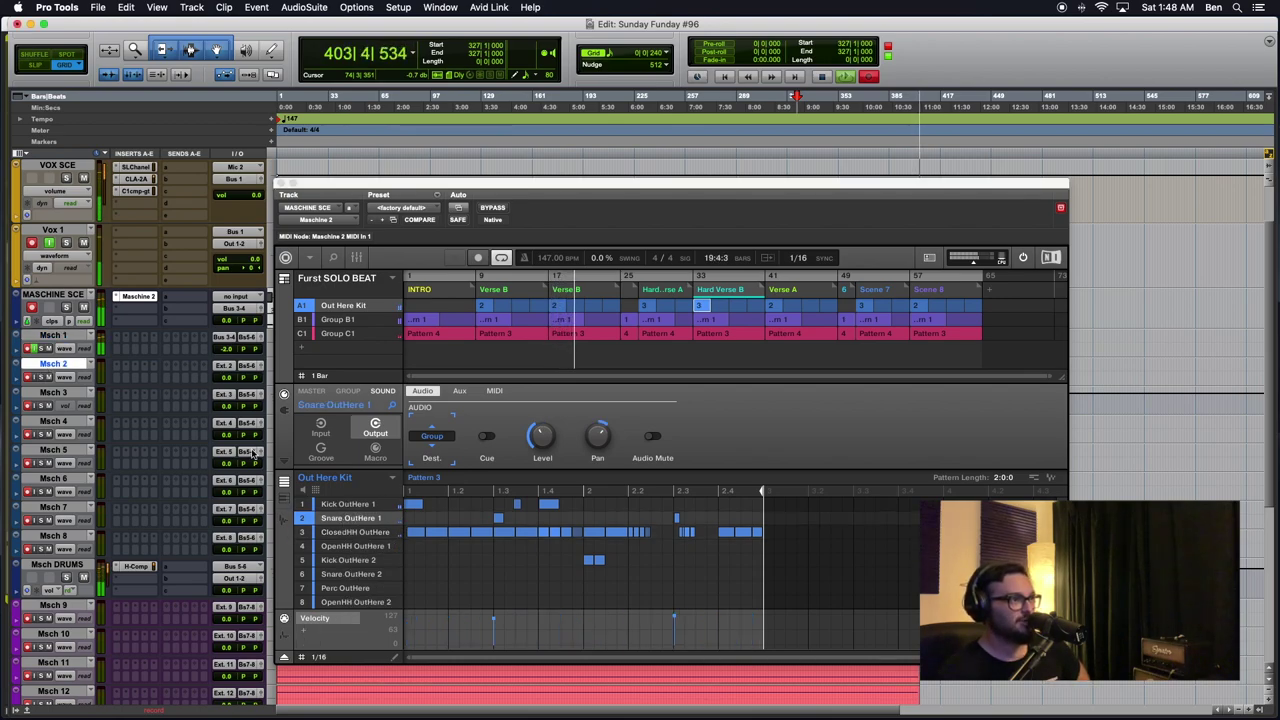
left_click(432, 439)
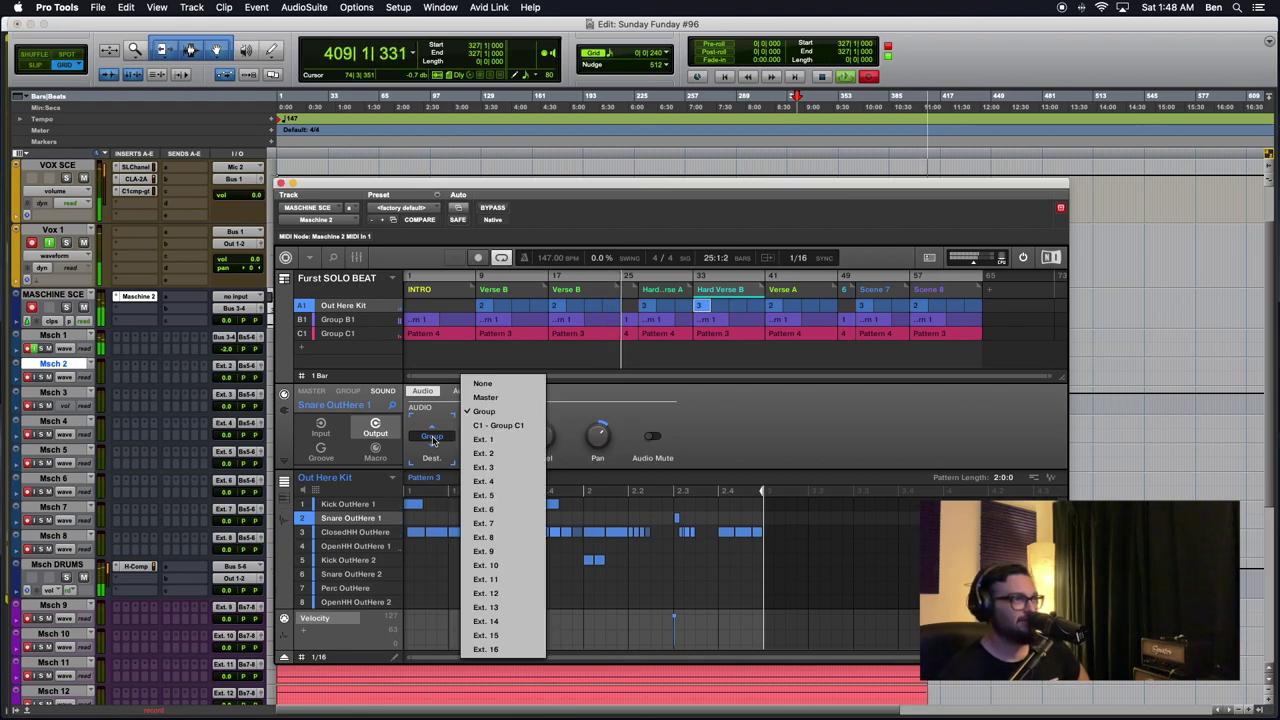
left_click(488, 455)
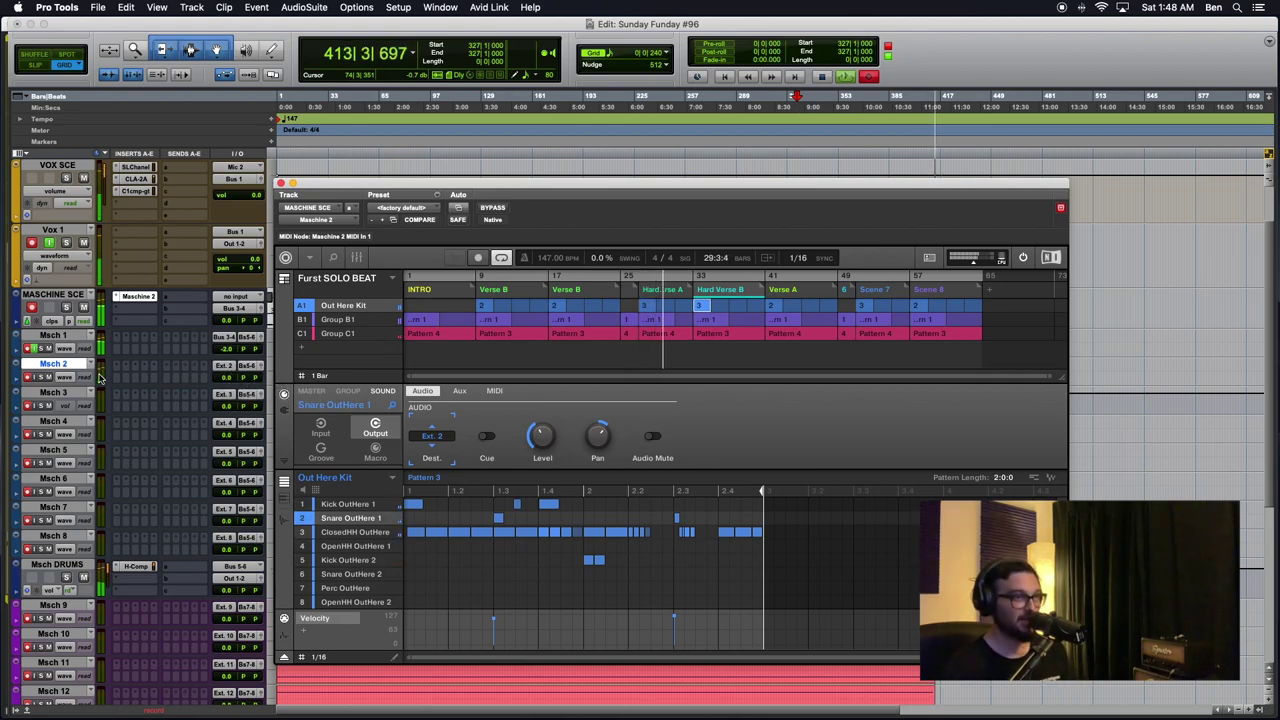
Check the track meters in the Mix window, return to the Edit window and look through Out Here Kit's sounds
key("super+equal")
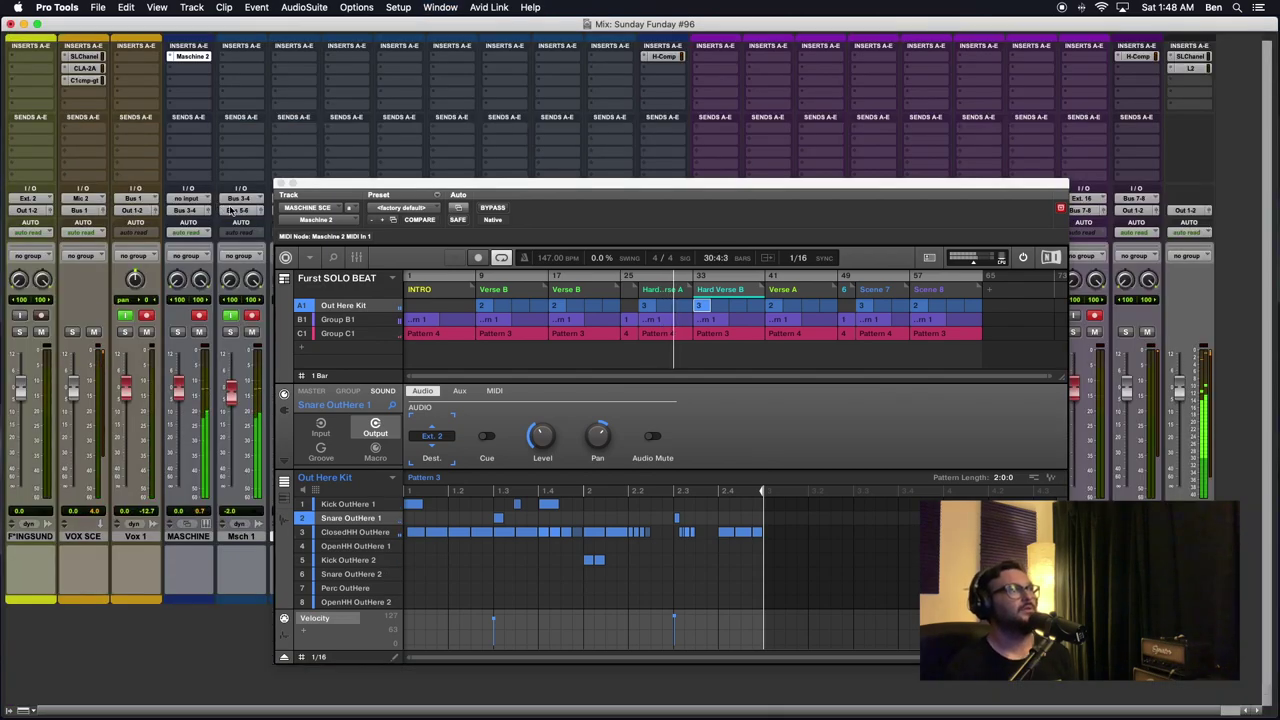
left_click_drag(369, 195, 300, 147)
key("super+equal")
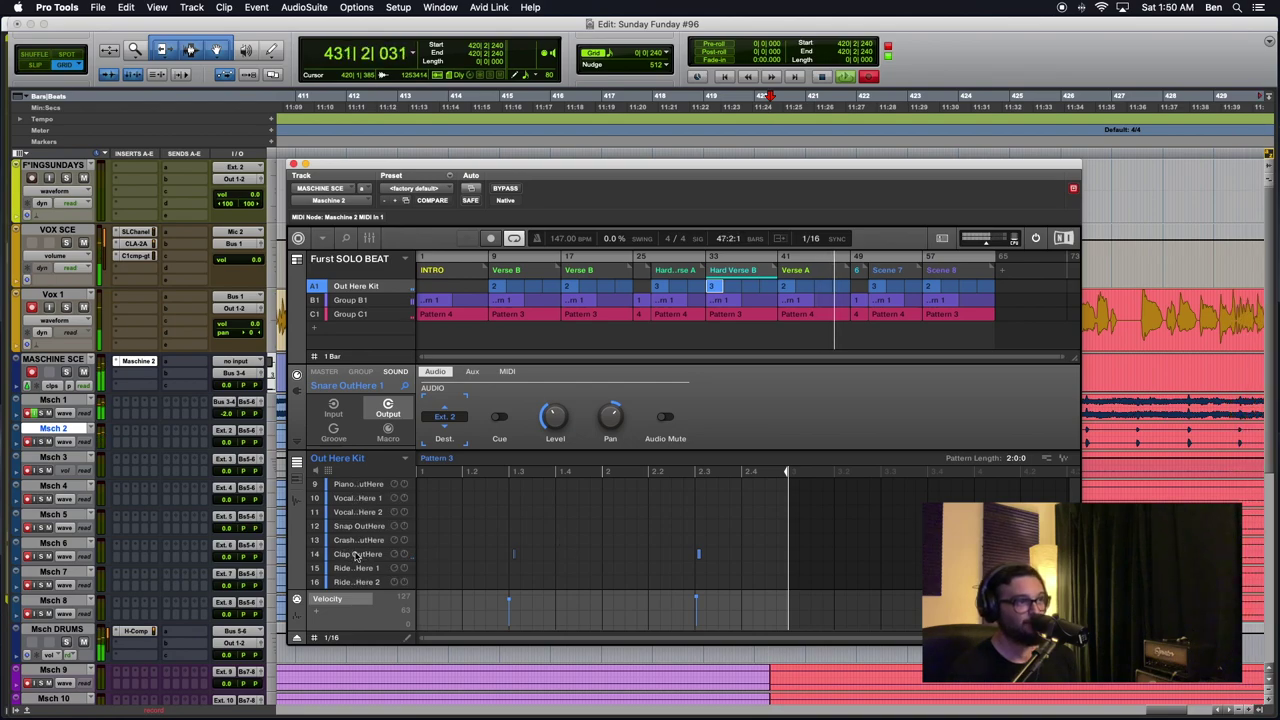
scroll(545, 555, "up", 3)
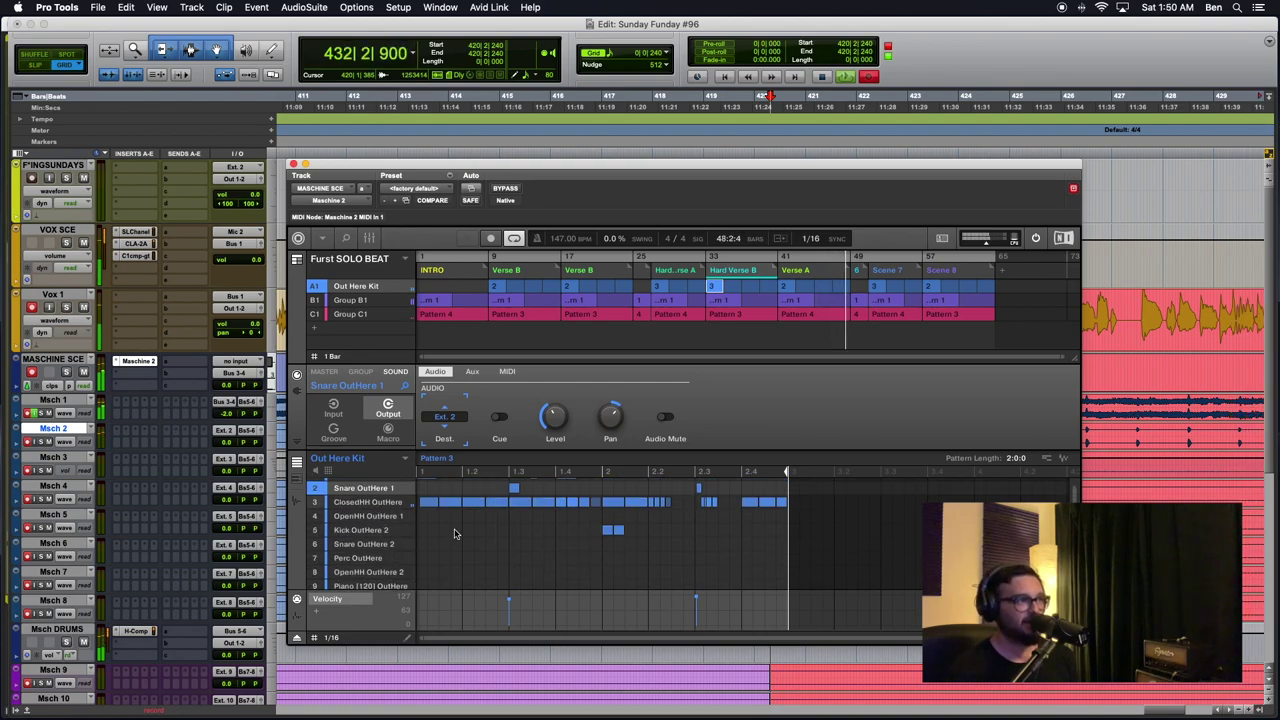
Route the ClosedHH OutHere sound's output destination to Ext. 3
scroll(401, 511, "up", 1)
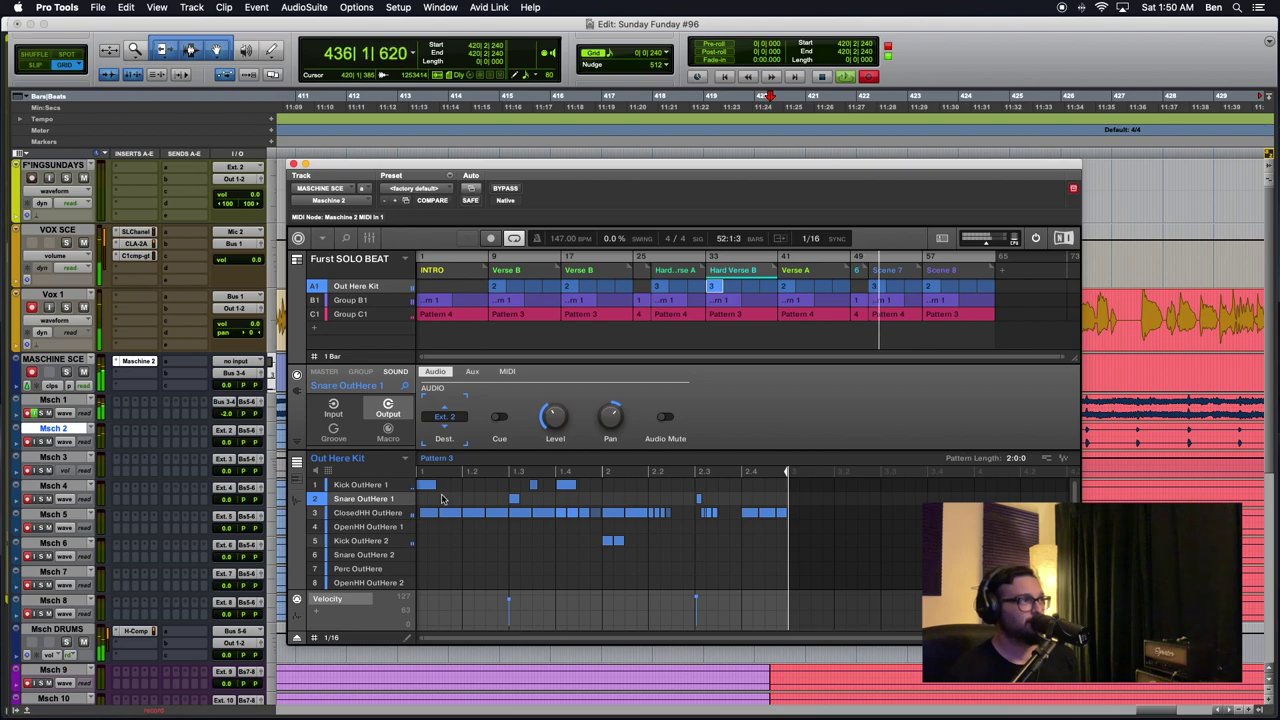
left_click(362, 512)
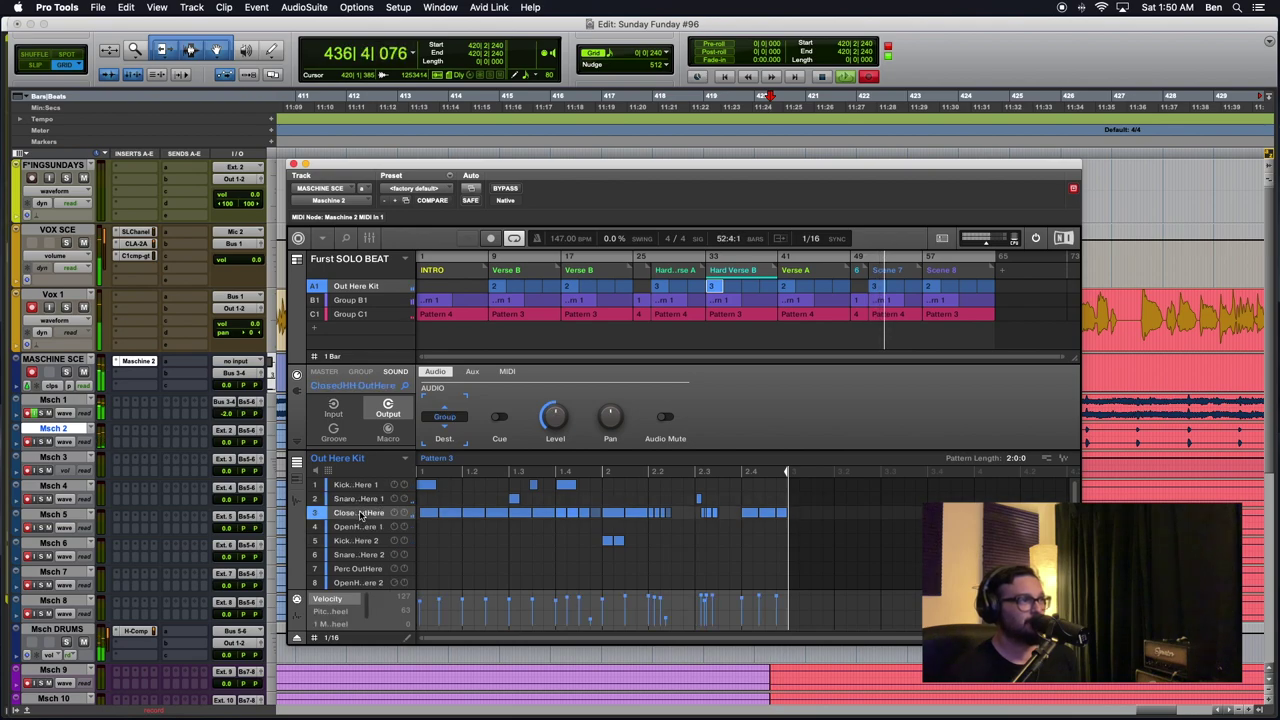
left_click(449, 419)
left_click(490, 441)
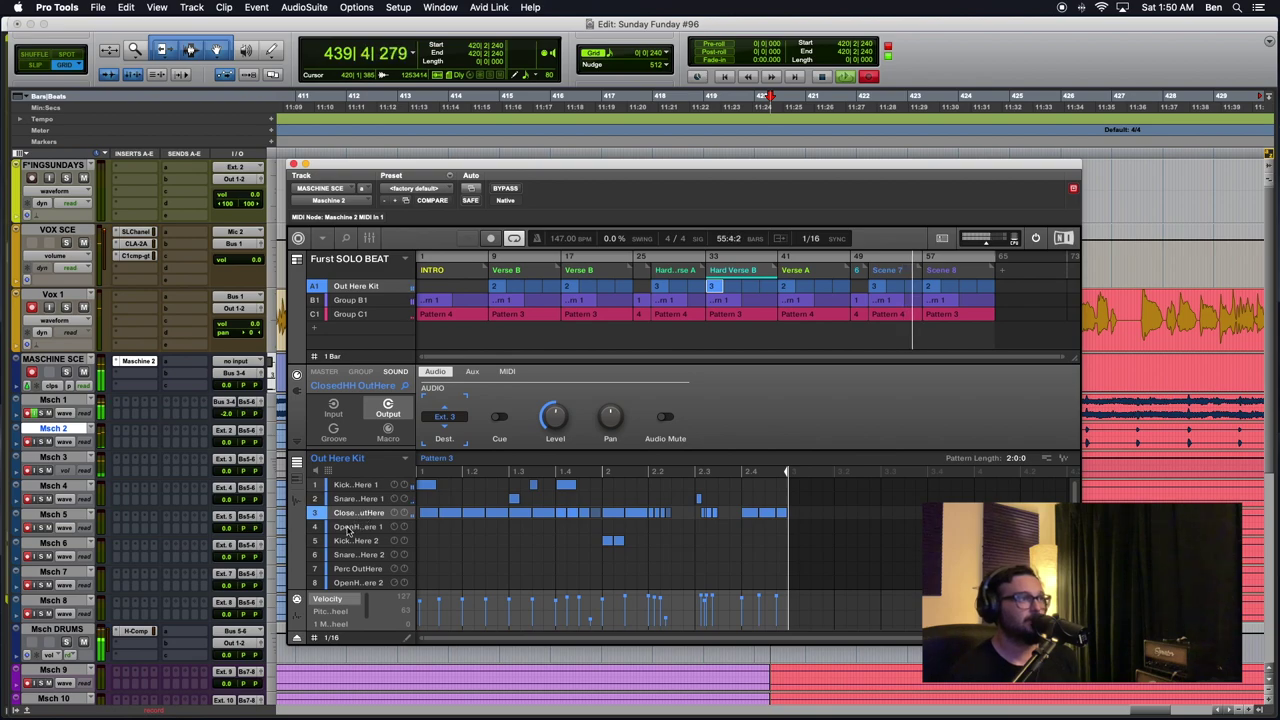
Lower the Msch 3 track's volume to about -6.6 dB and route the OpenHH OutHere 1 sound to Ext. 4
left_click(348, 528)
left_click(224, 476)
left_click_drag(224, 476, 224, 480)
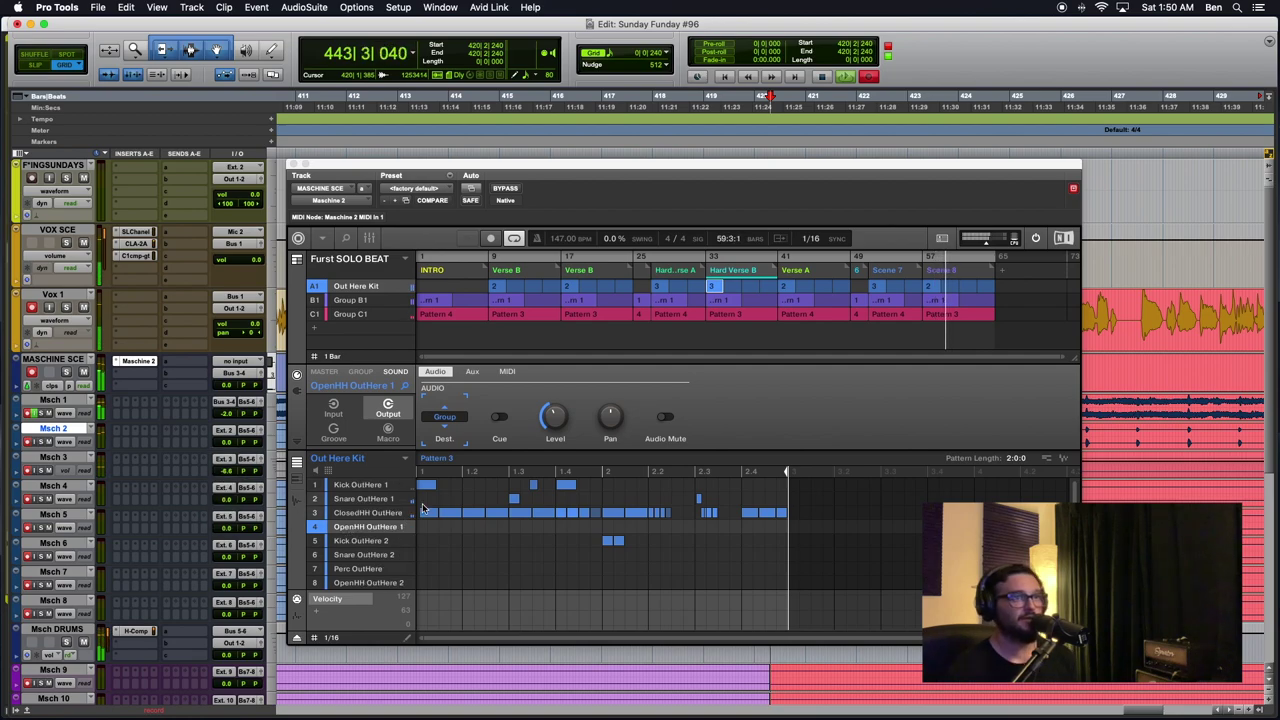
left_click(462, 412)
left_click(505, 464)
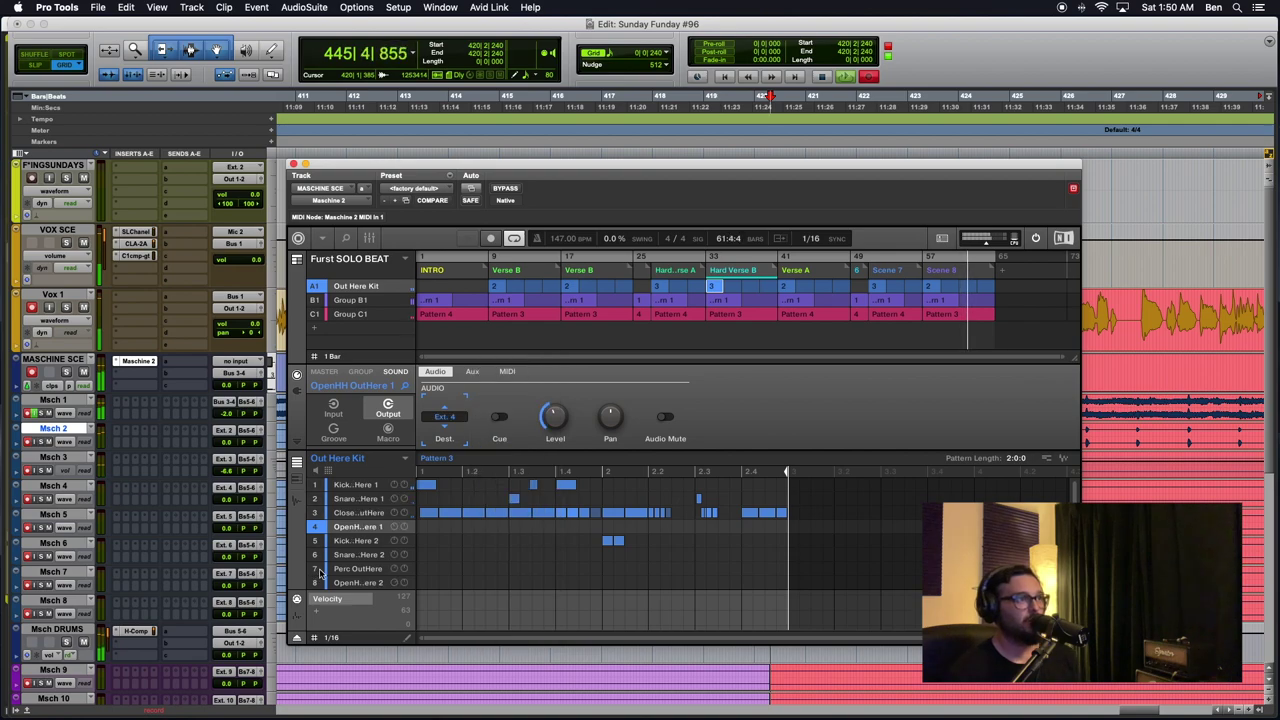
Route the Kick OutHere 2 sound's output to Ext. 5 and the Snare OutHere 2 sound's output to Ext. 6
left_click(356, 542)
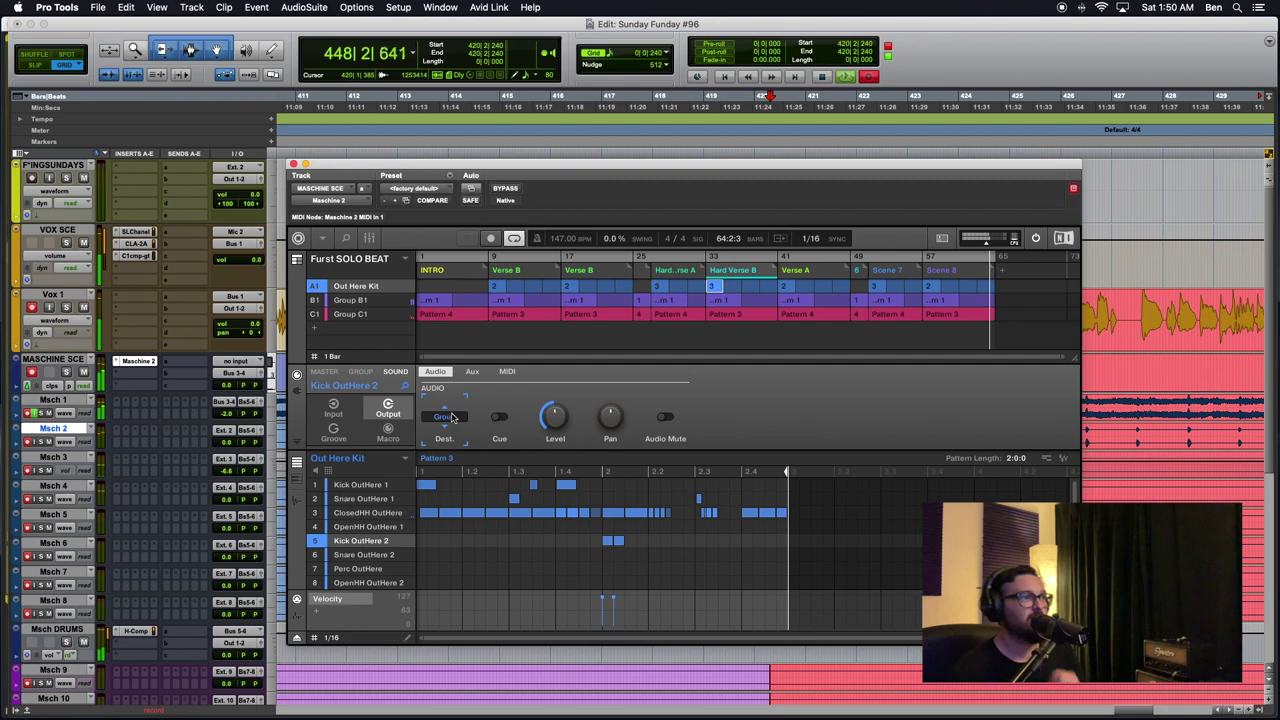
left_click(443, 422)
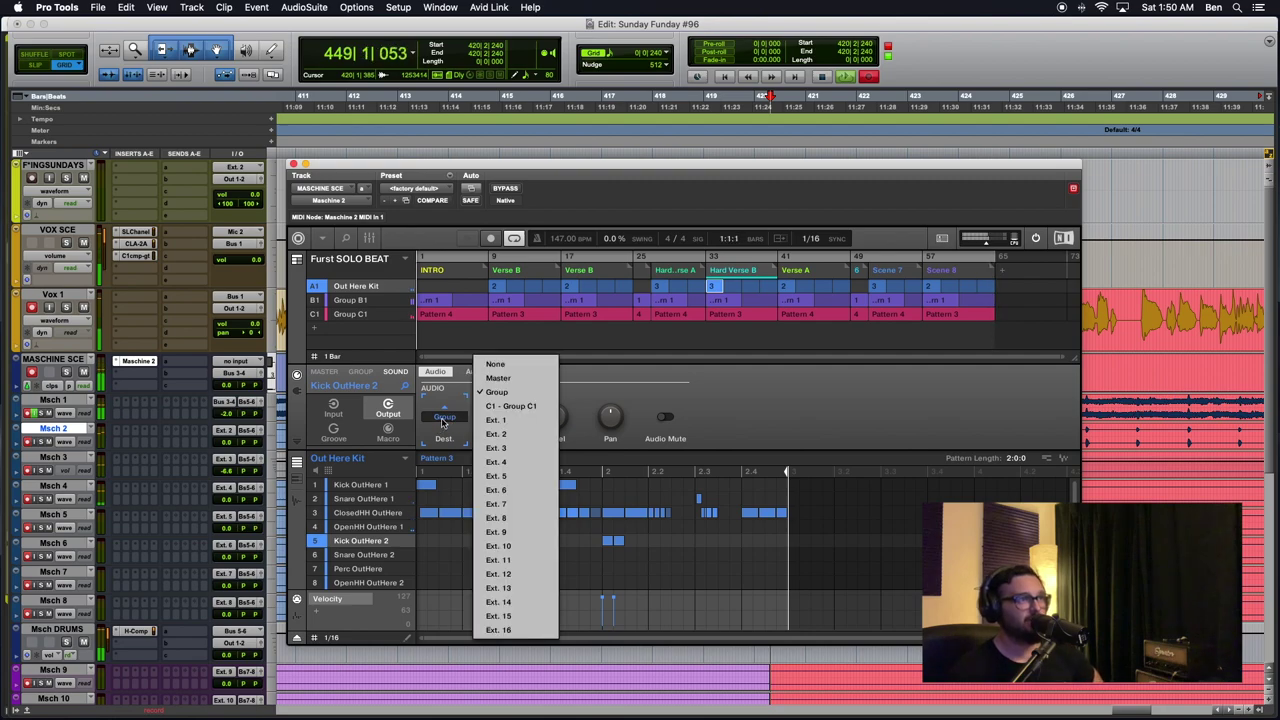
left_click(505, 476)
left_click(365, 553)
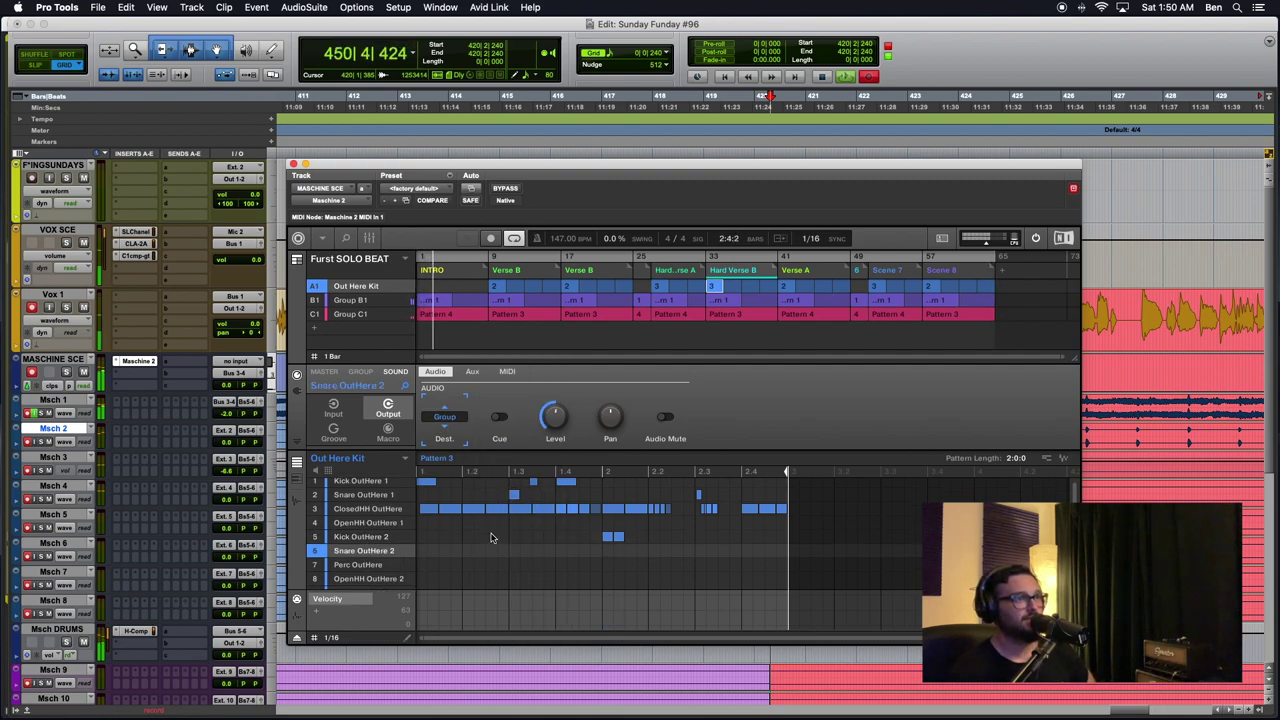
scroll(491, 538, "down", 1)
left_click(445, 421)
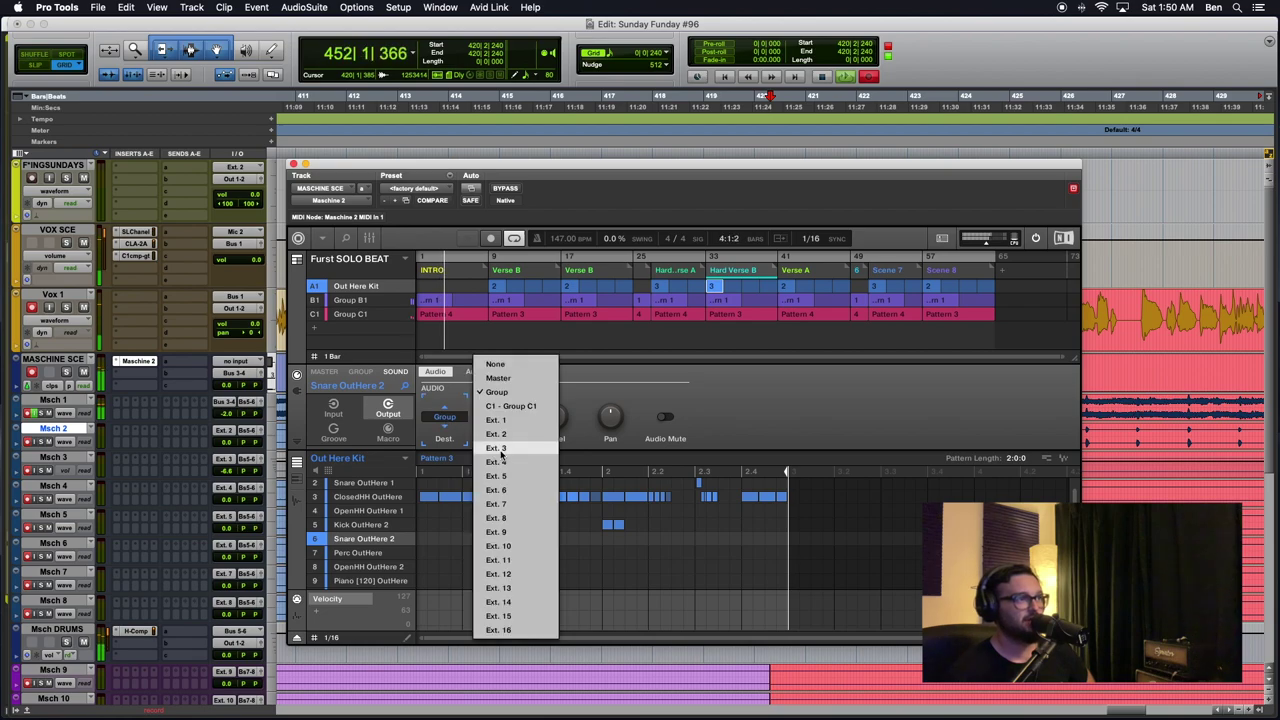
left_click(505, 494)
Route the Perc OutHere sound's output to Ext. 7 and the Clap OutHere sound's output to Ext. 8
left_click(371, 552)
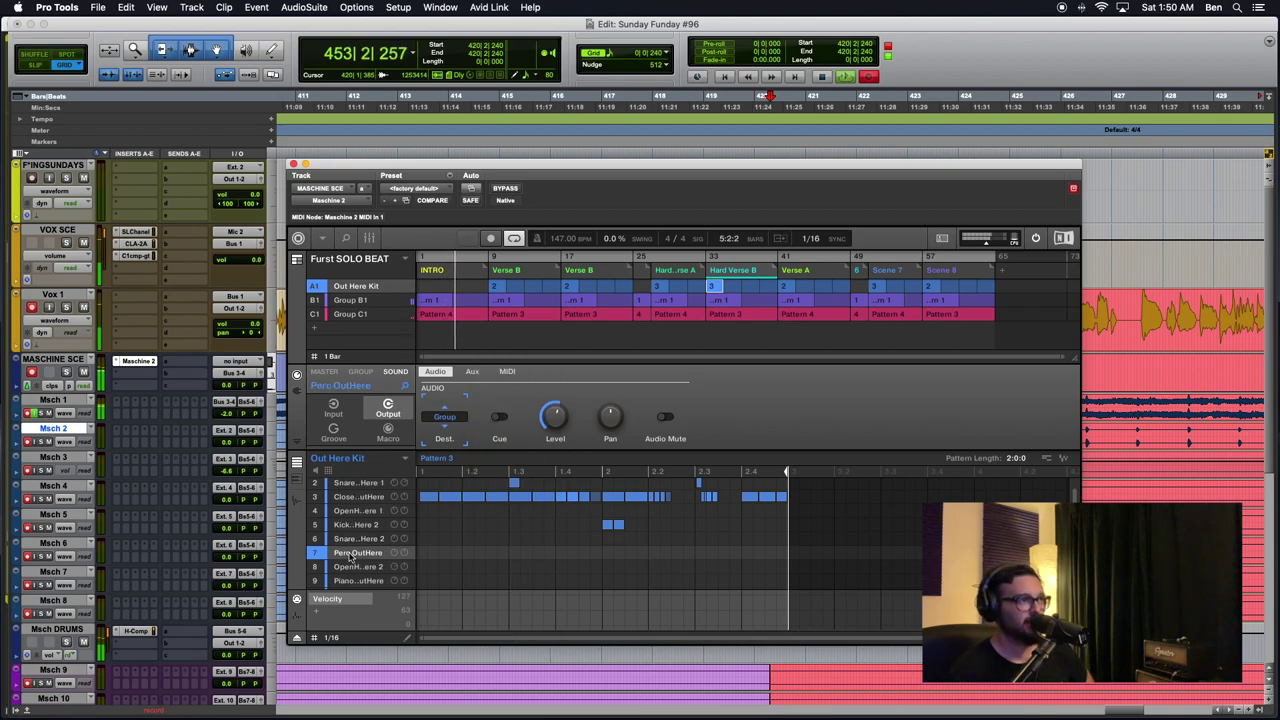
left_click(445, 417)
left_click(494, 505)
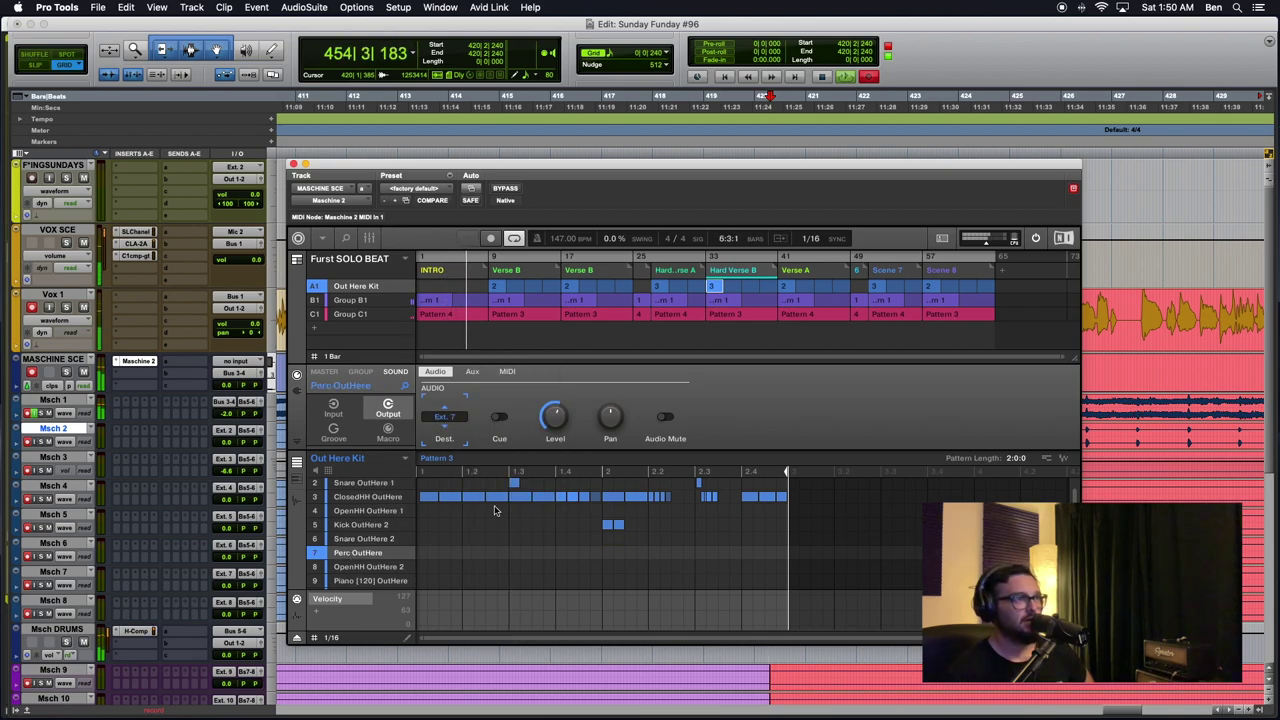
scroll(345, 578, "down", 1)
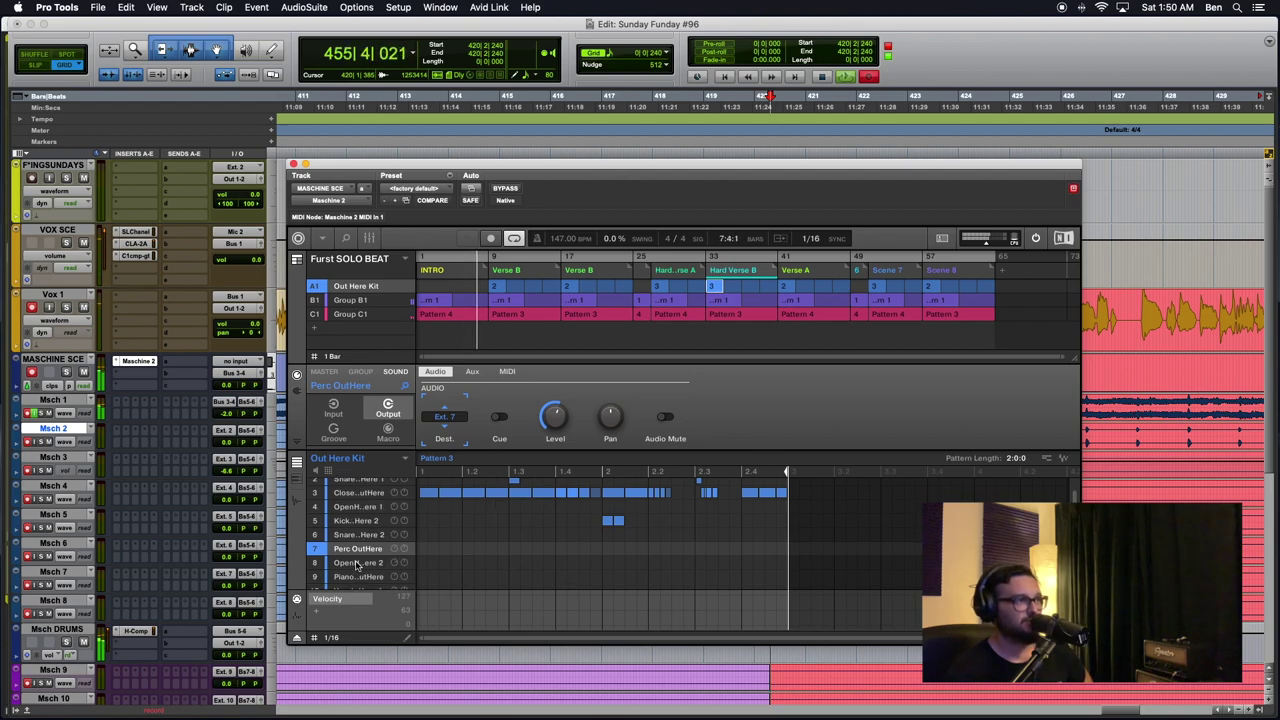
scroll(362, 525, "down", 3)
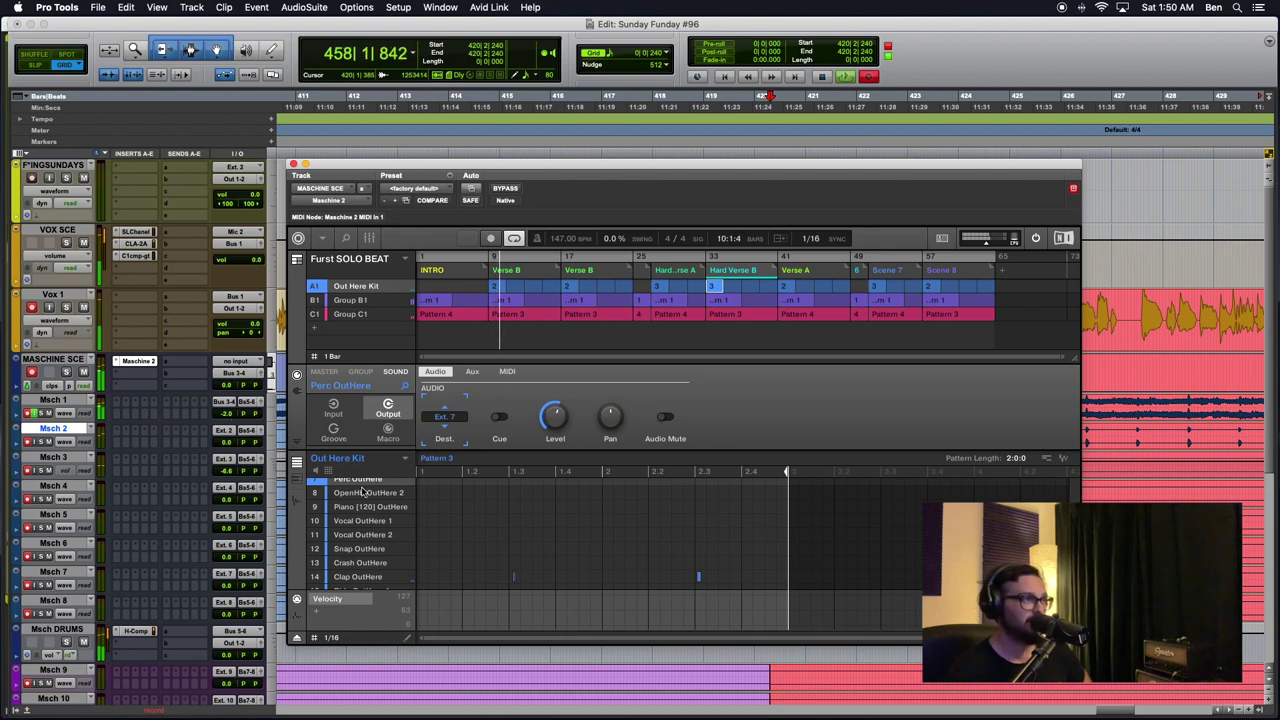
left_click(360, 577)
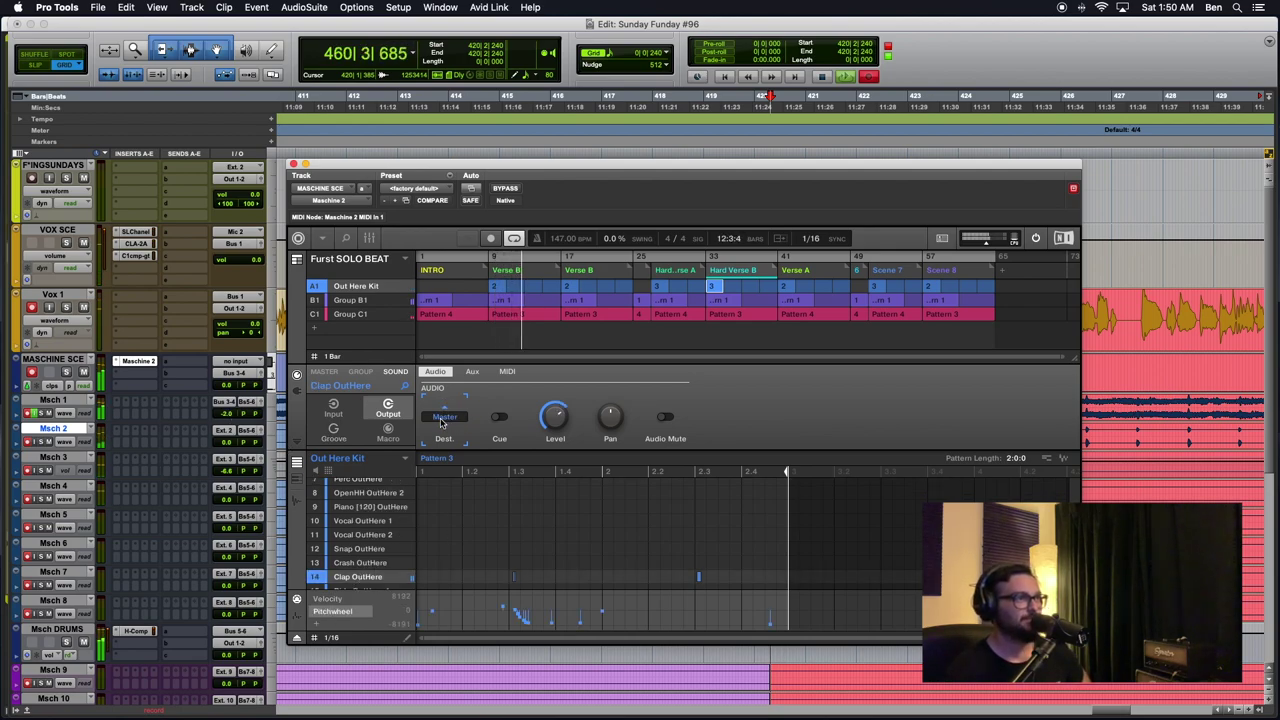
left_click(445, 418)
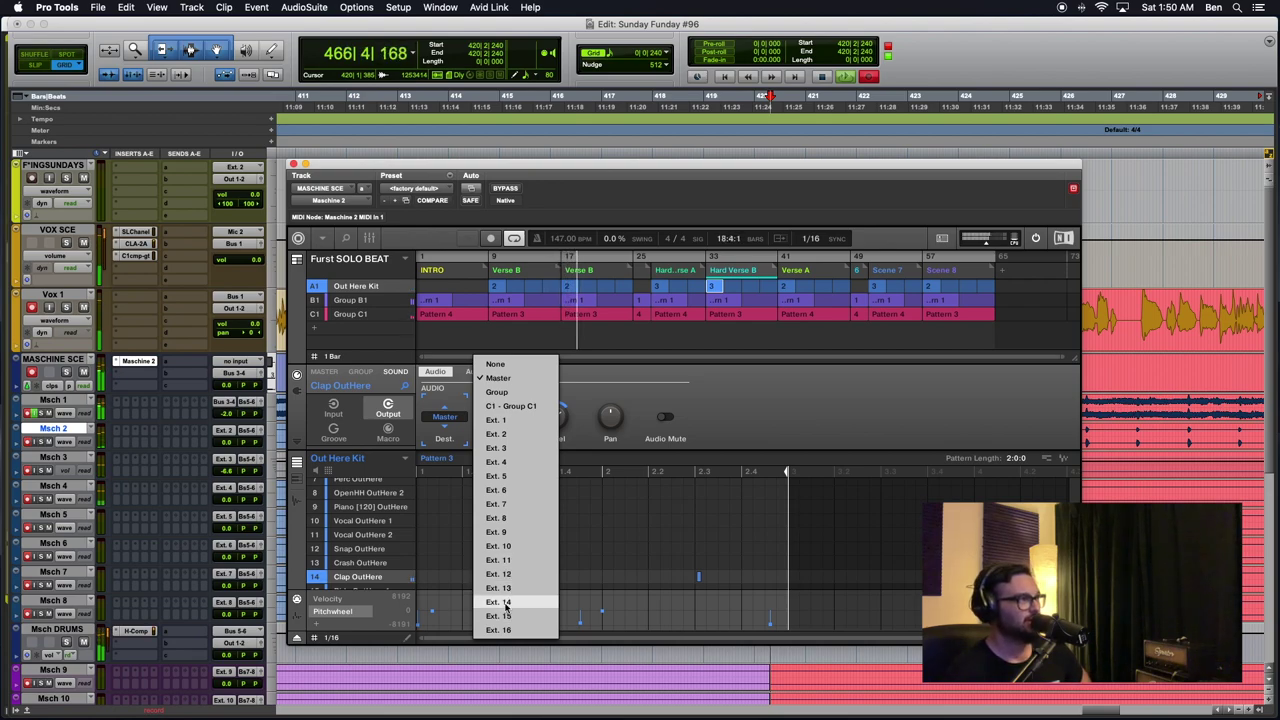
left_click(498, 518)
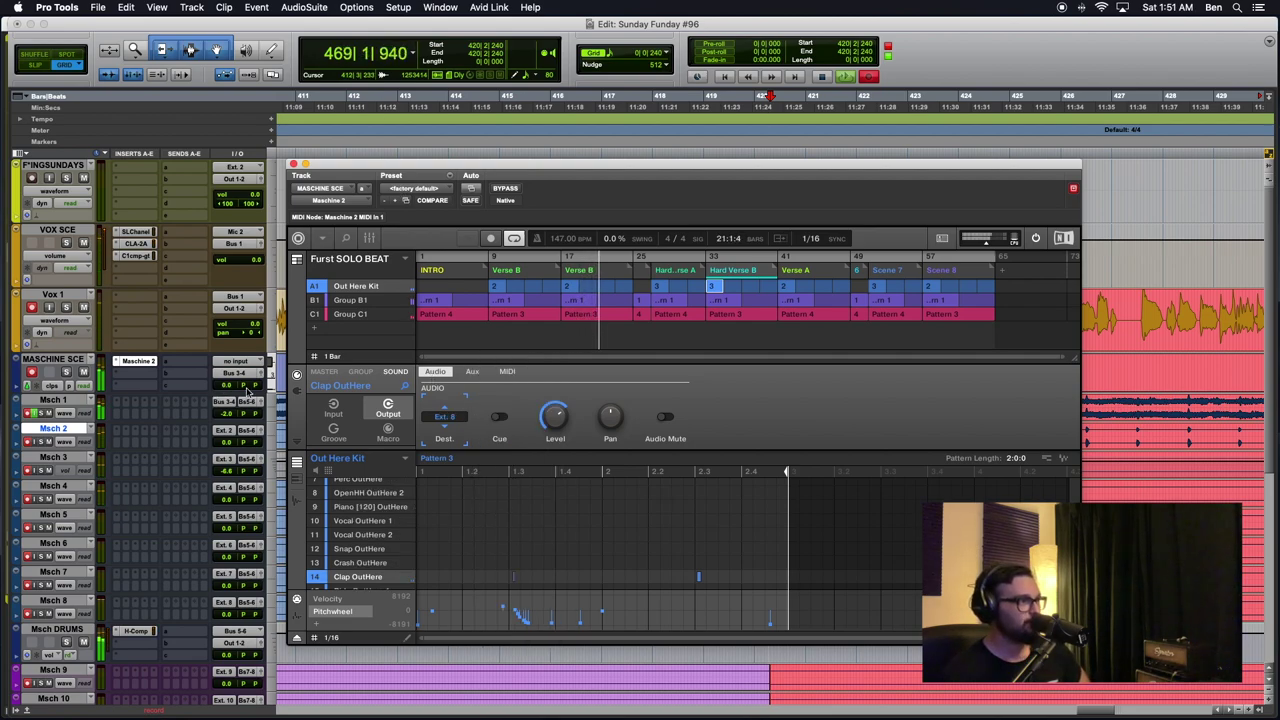
Close the Maschine 2 plug-in and examine the waveforms being recorded on the Msch 1 to Msch 8 tracks
left_click(292, 163)
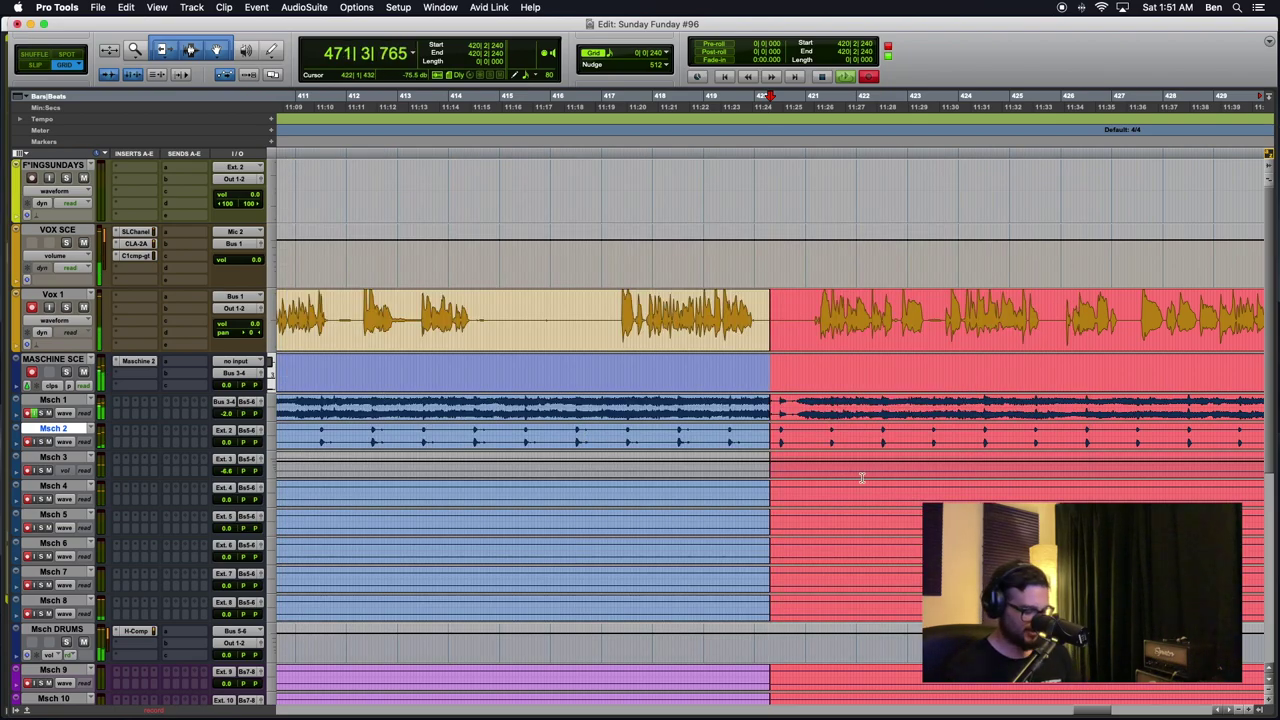
key("r")
key("r")
key("r")
scroll(966, 432, "right", 5)
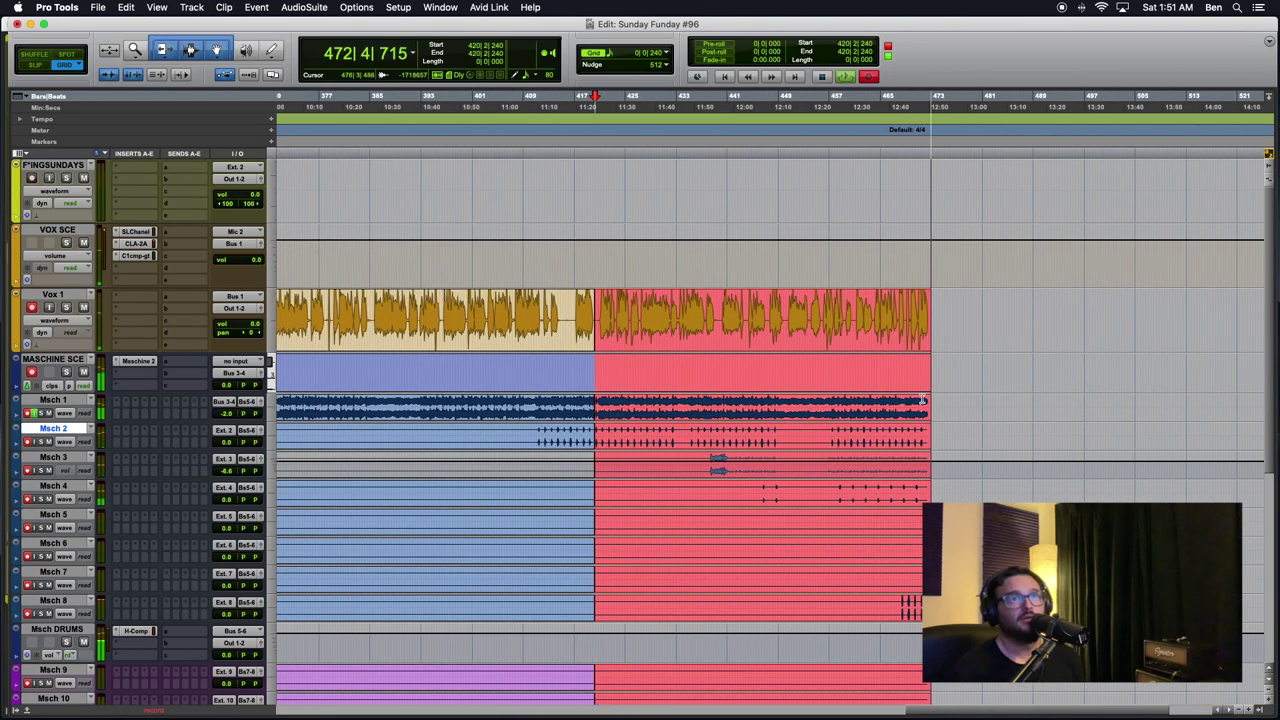
key("t")
scroll(856, 336, "right", 7)
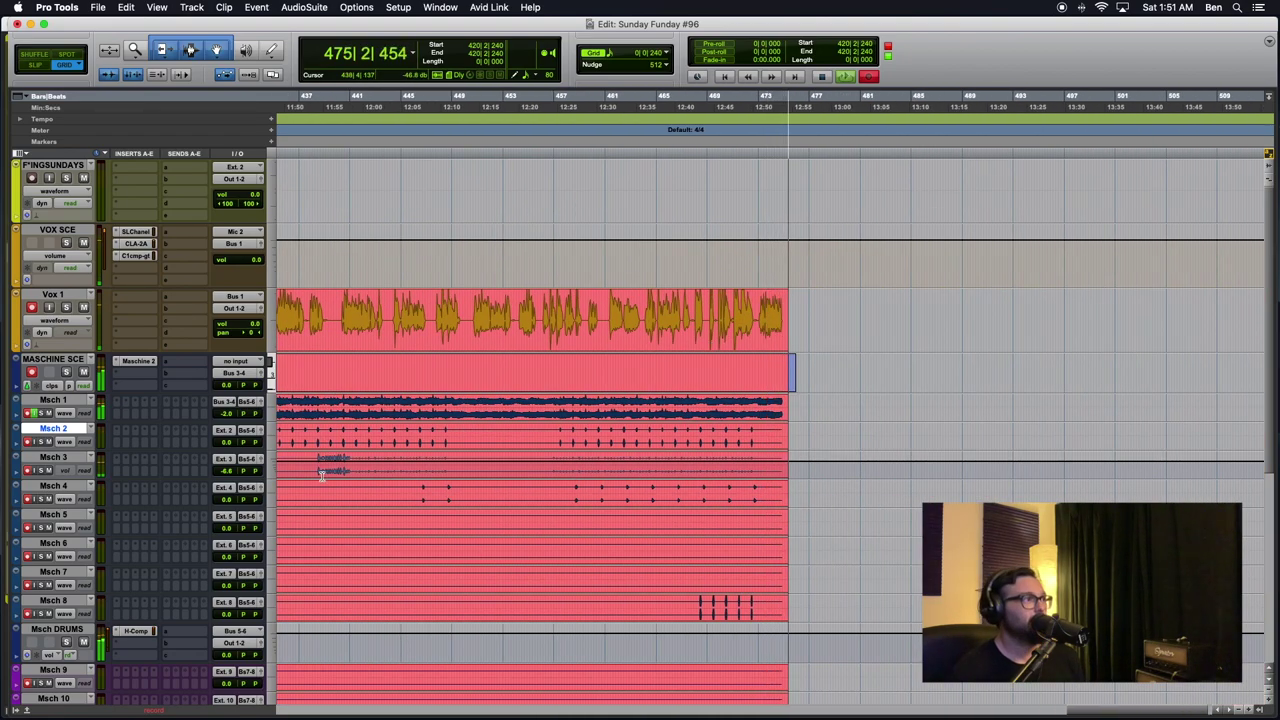
In the Mix window, lower Msch 1 and set Msch 2 to -2.2, Msch 3 to -12.1, Msch 5 to -2.7 and Msch DRUMS to -1.1 dB
key("super+equal")
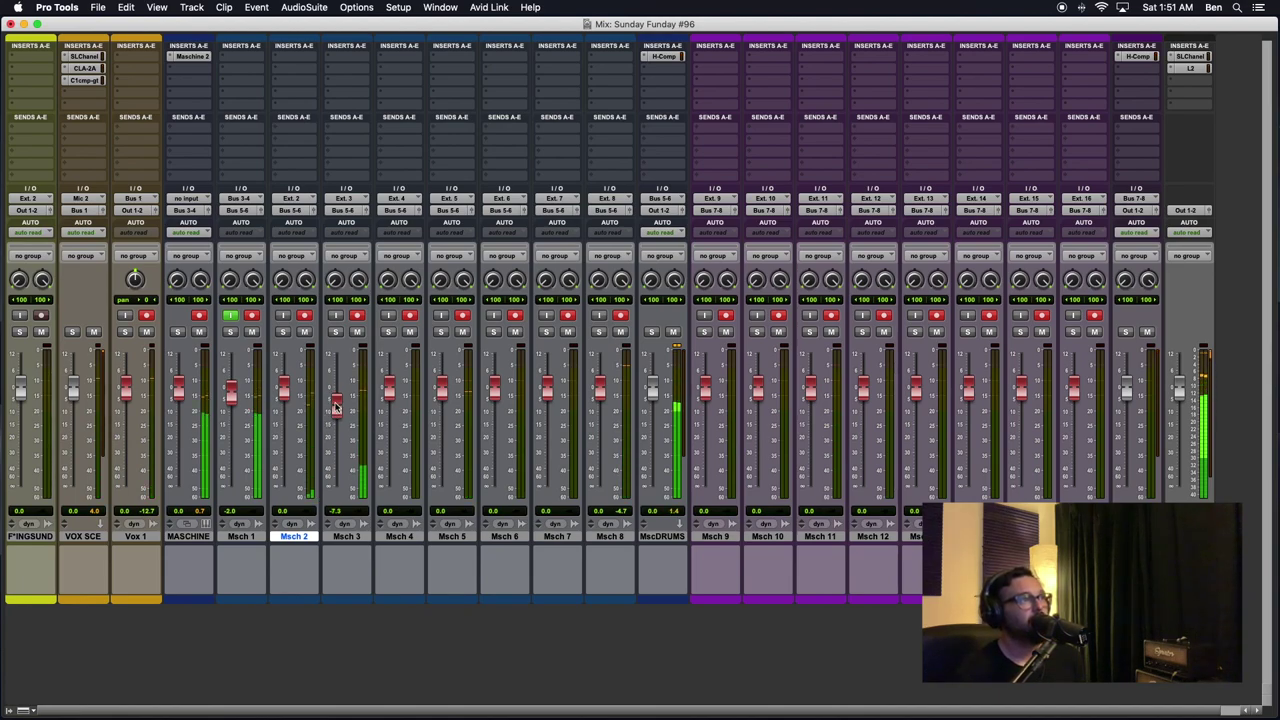
left_click_drag(440, 387, 441, 394)
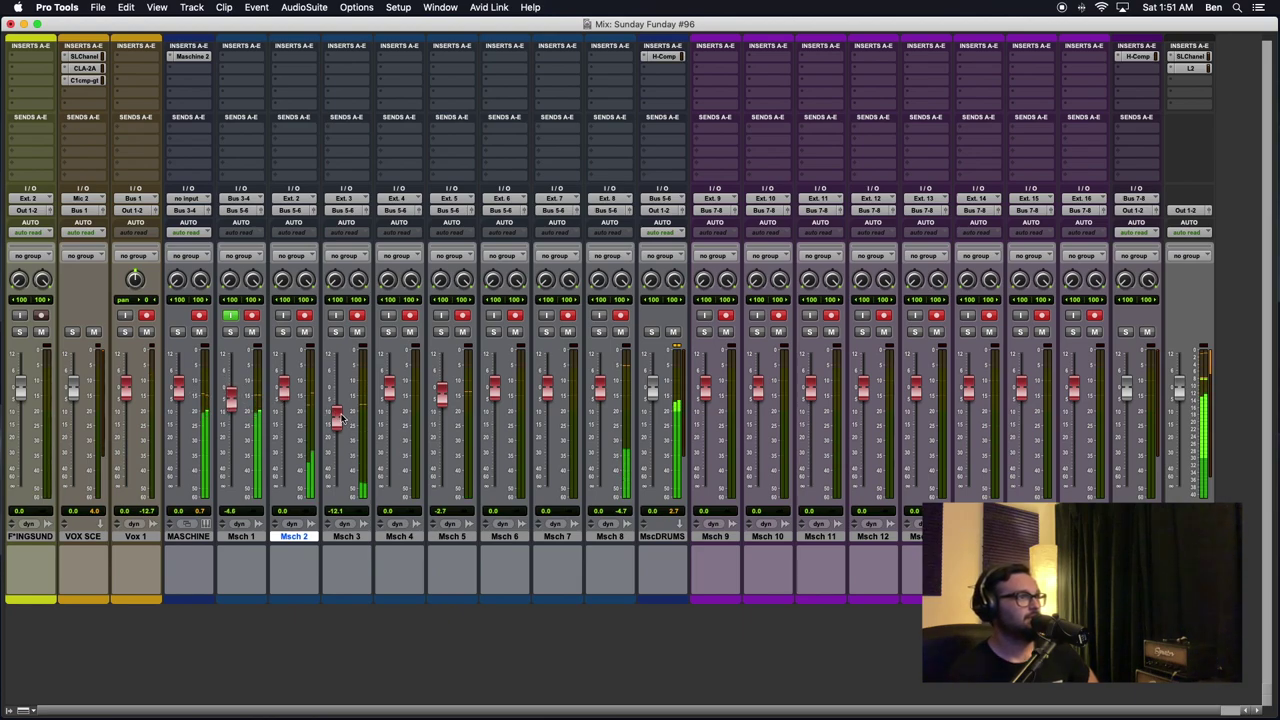
left_click_drag(292, 392, 280, 397)
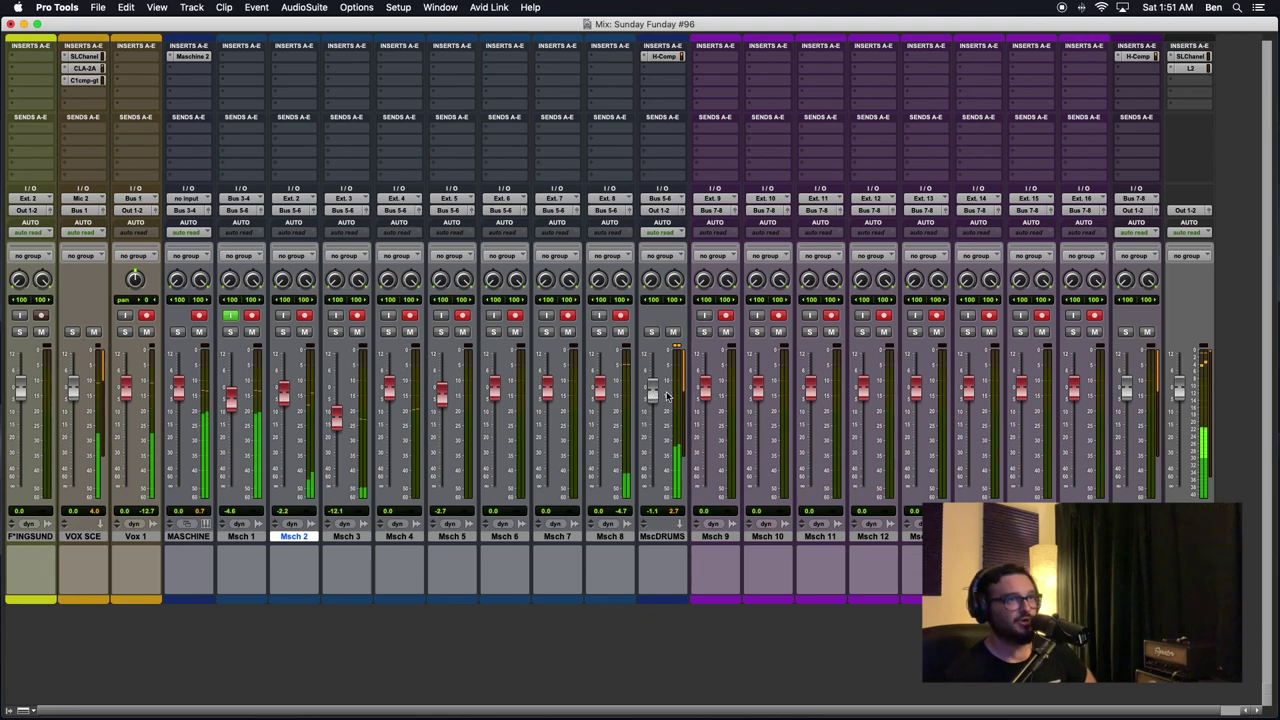
Look over the purple music channels in the Mix window, selecting Msch 9 and Msch 10 in turn
left_click(715, 537)
left_click(764, 537)
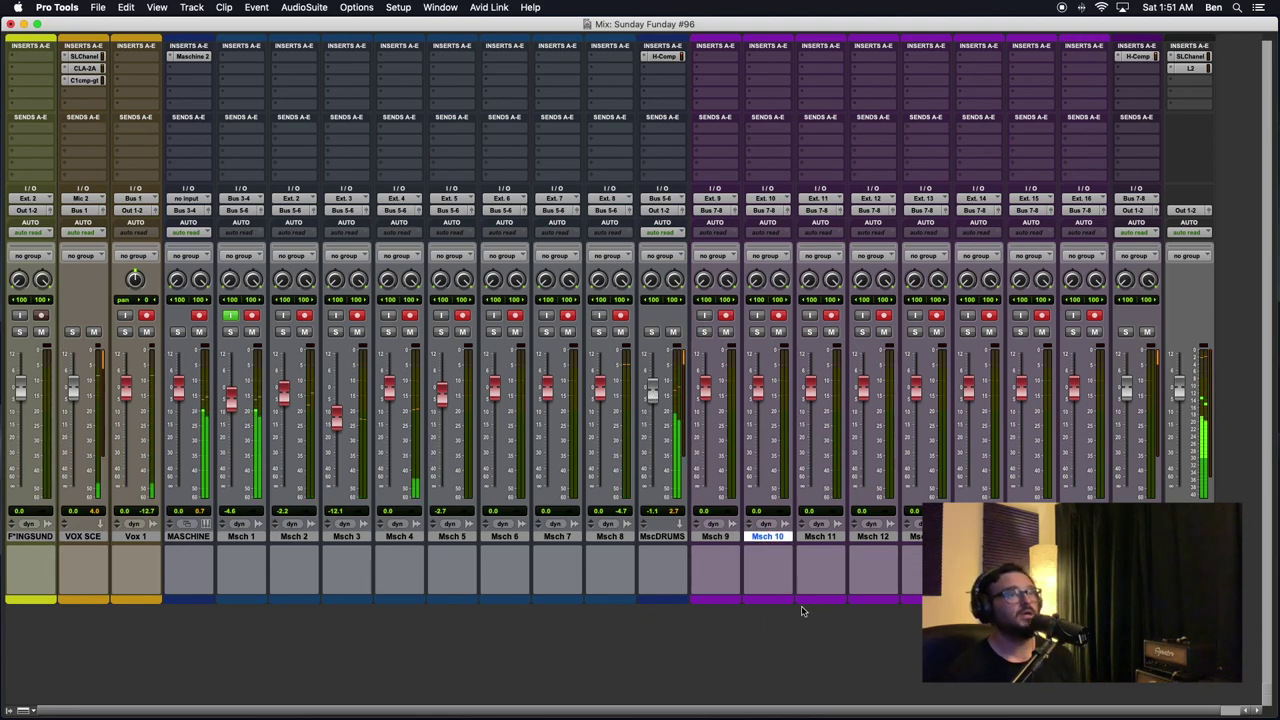
left_click(717, 538)
left_click(766, 538)
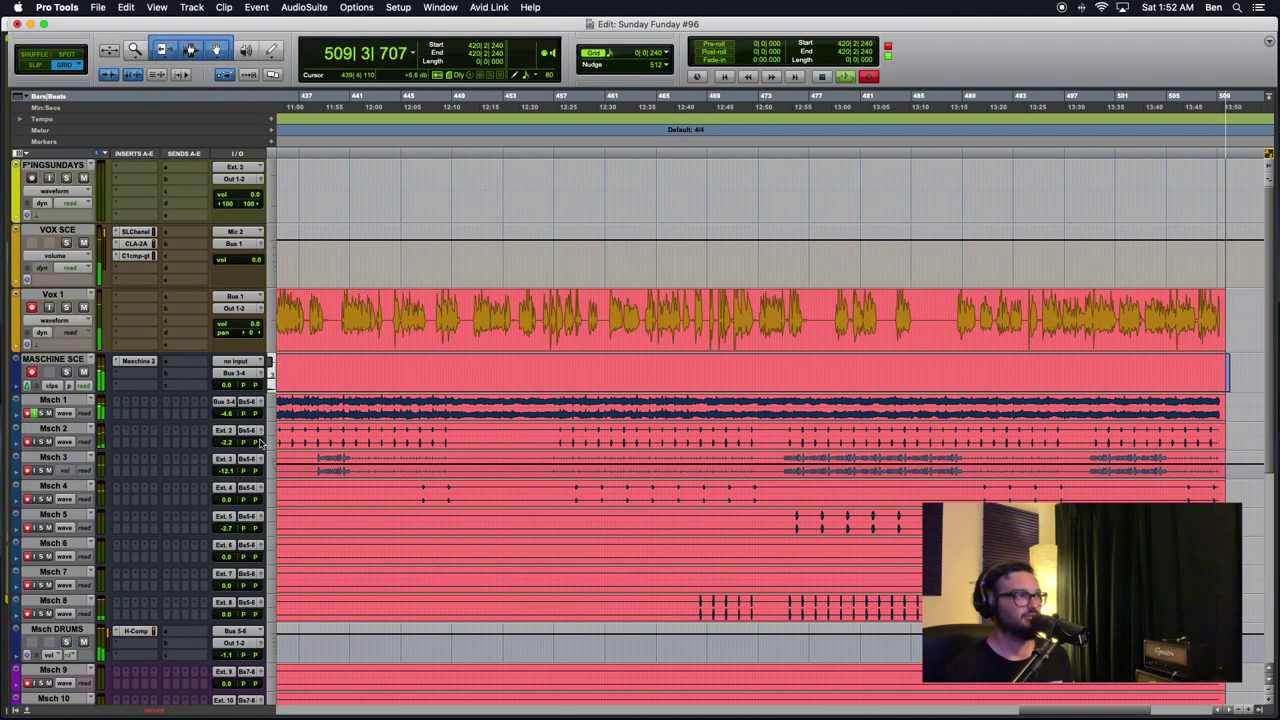
Return to the Edit window and examine the recordings on the drum tracks and on Msch 9 to Msch 16
scroll(57, 492, "down", 5)
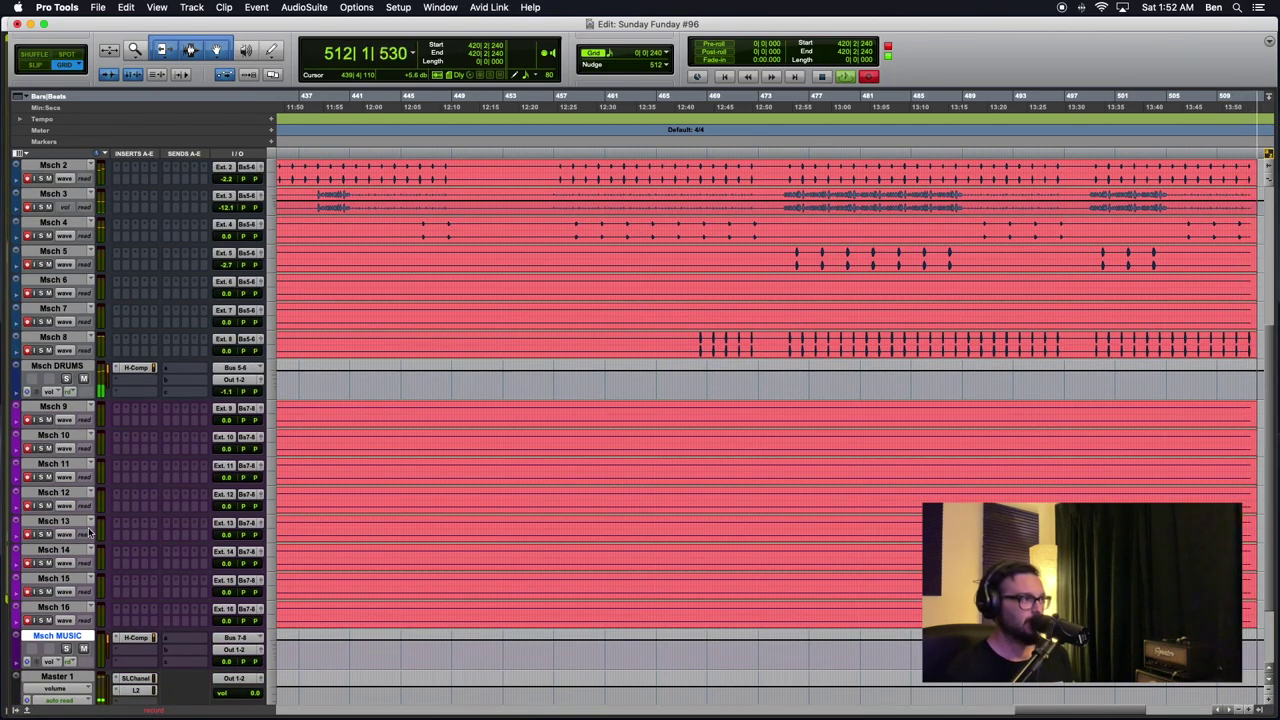
scroll(520, 540, "down", 1)
scroll(520, 540, "right", 10)
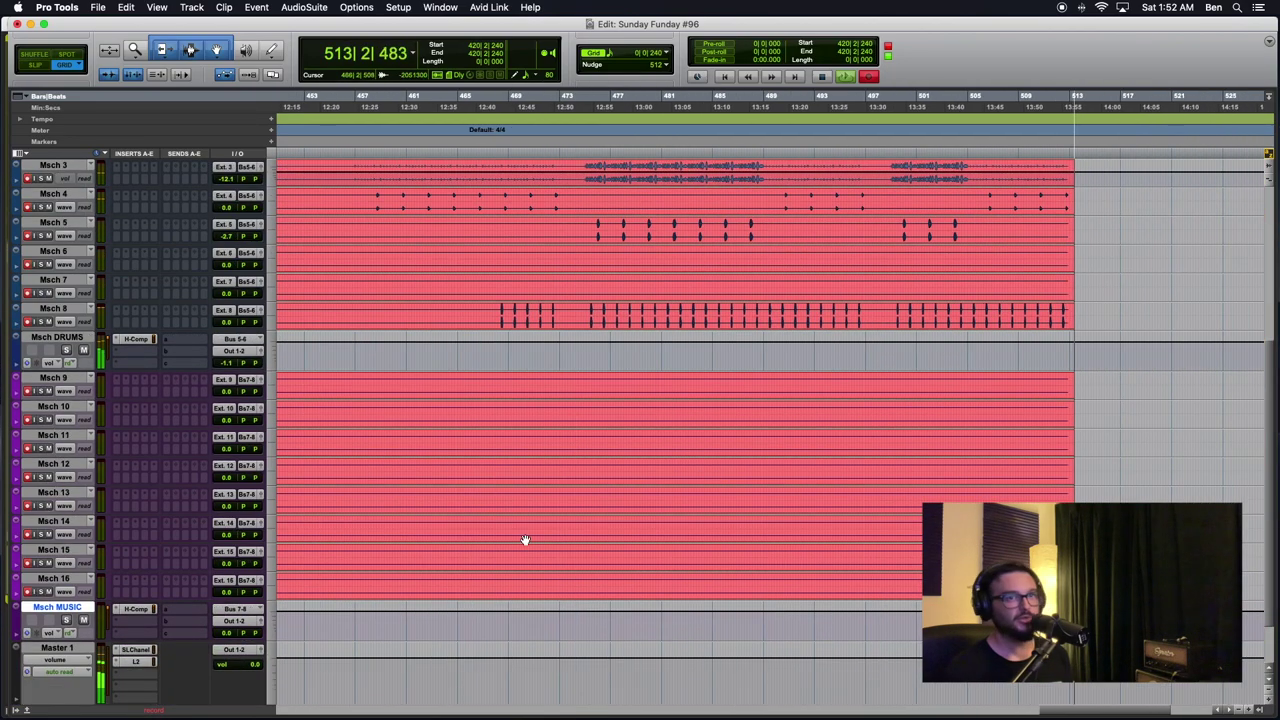
scroll(511, 518, "up", 1)
scroll(511, 518, "right", 3)
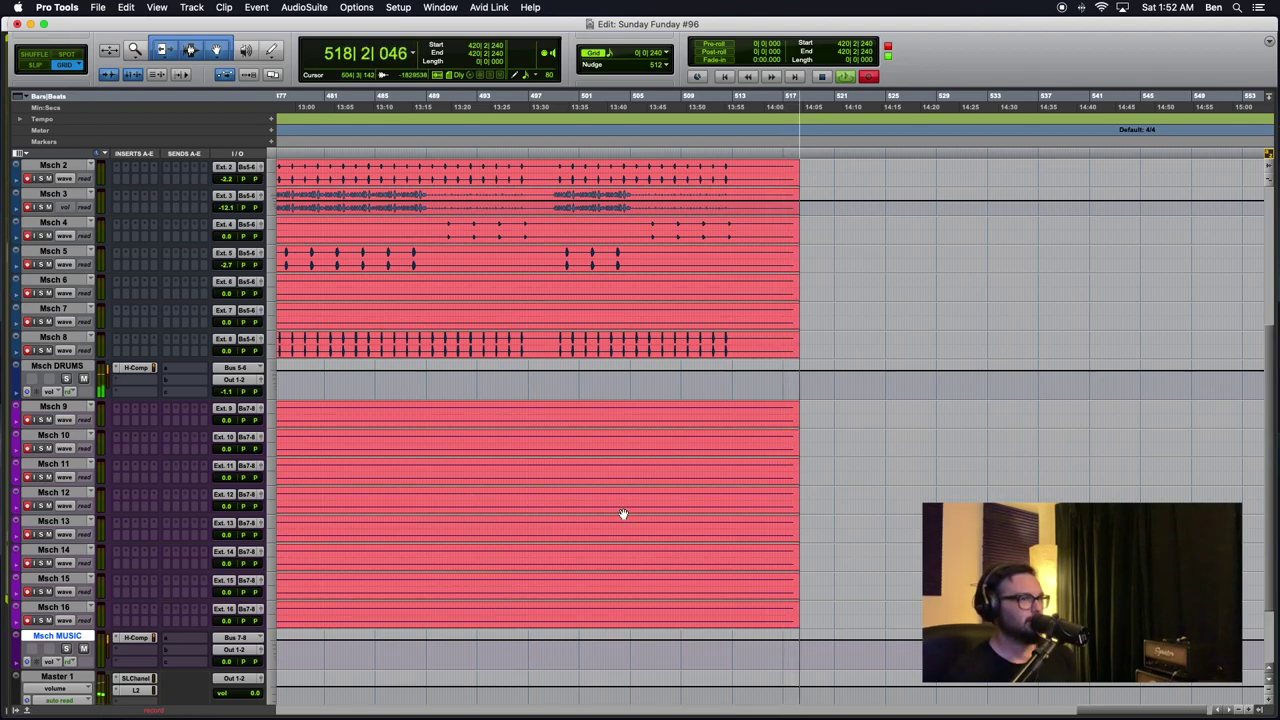
scroll(108, 352, "up", 3)
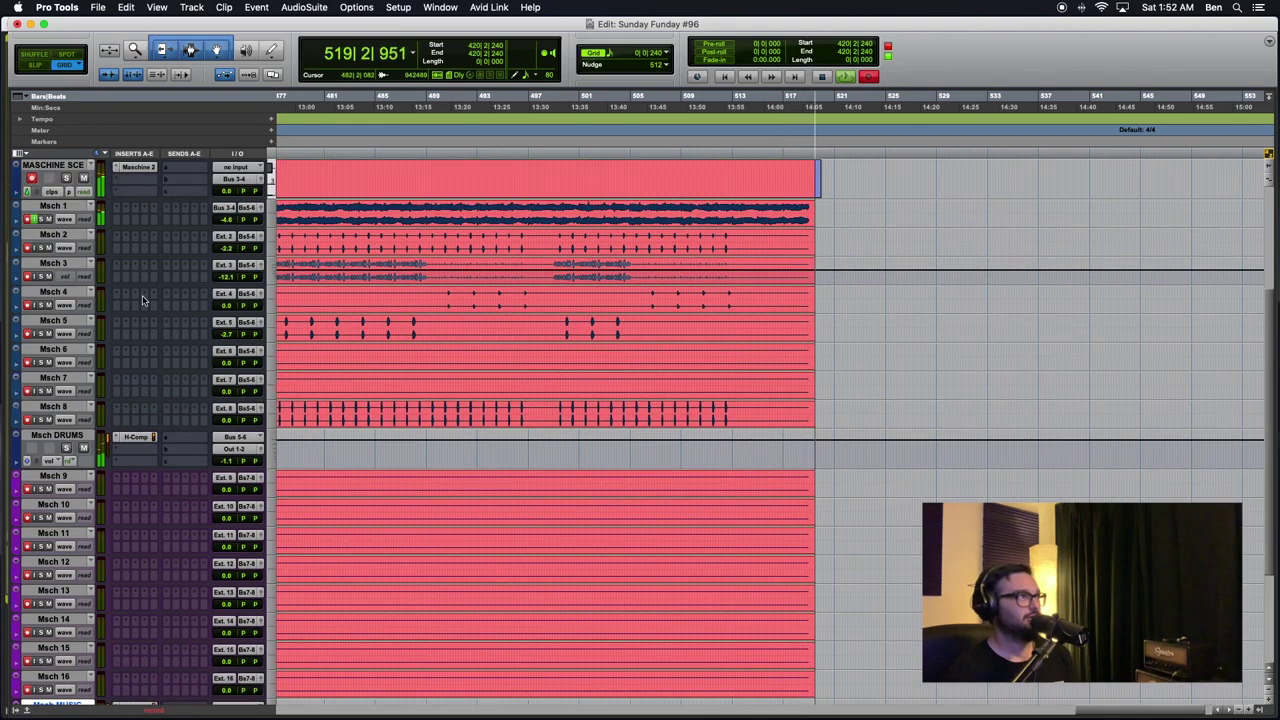
Reopen the Maschine 2 plug-in, route Group B1's 3 Octave Sub sound to Ext. 9 and try the Msch 9 volume fader
left_click(138, 166)
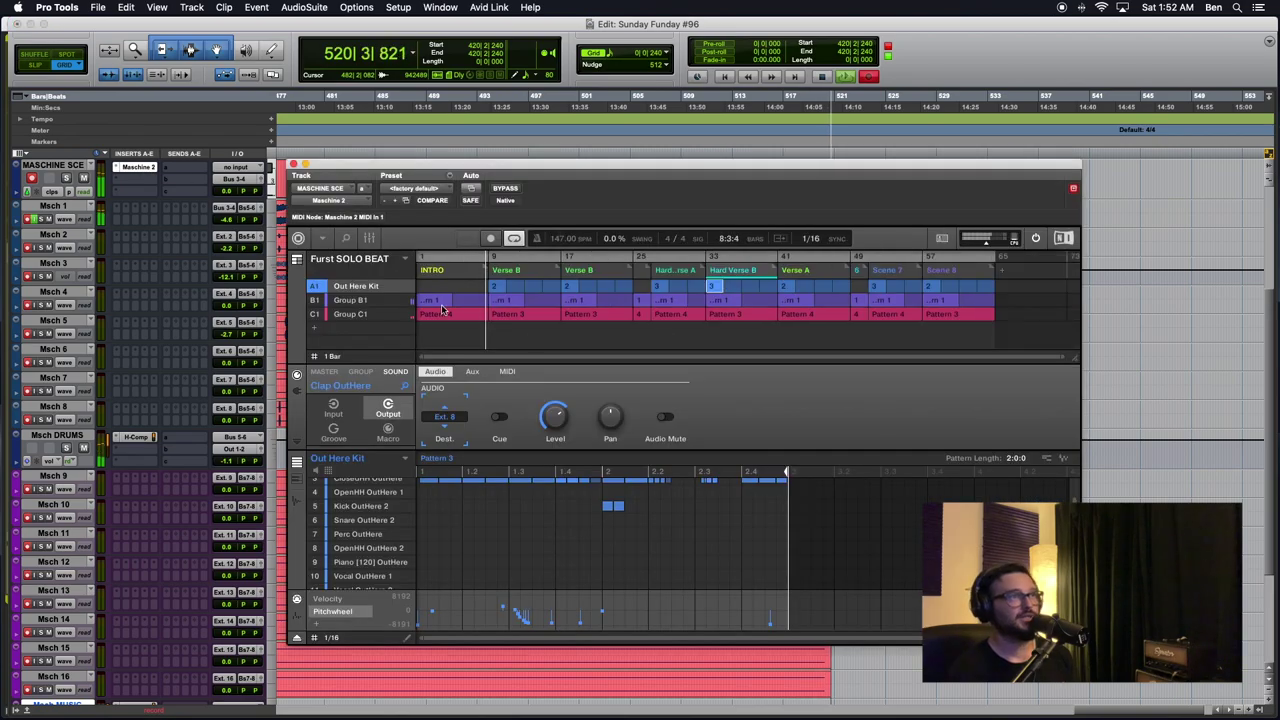
left_click(350, 300)
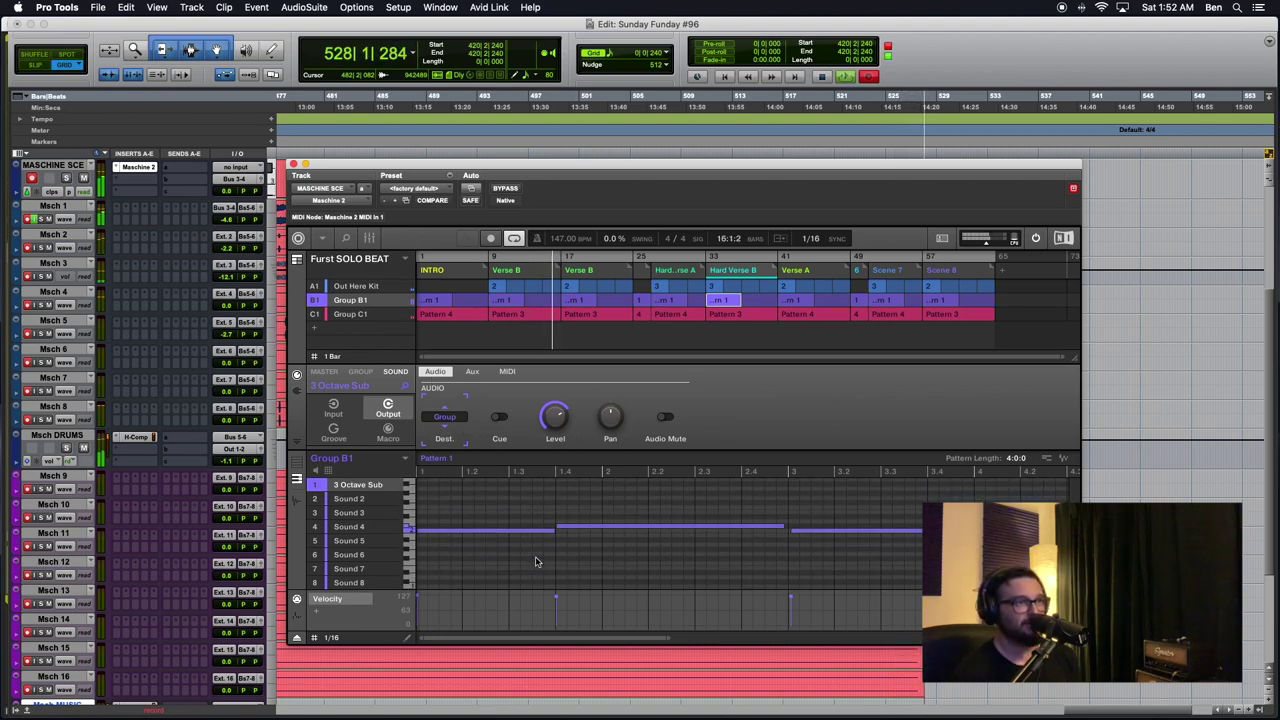
left_click(446, 418)
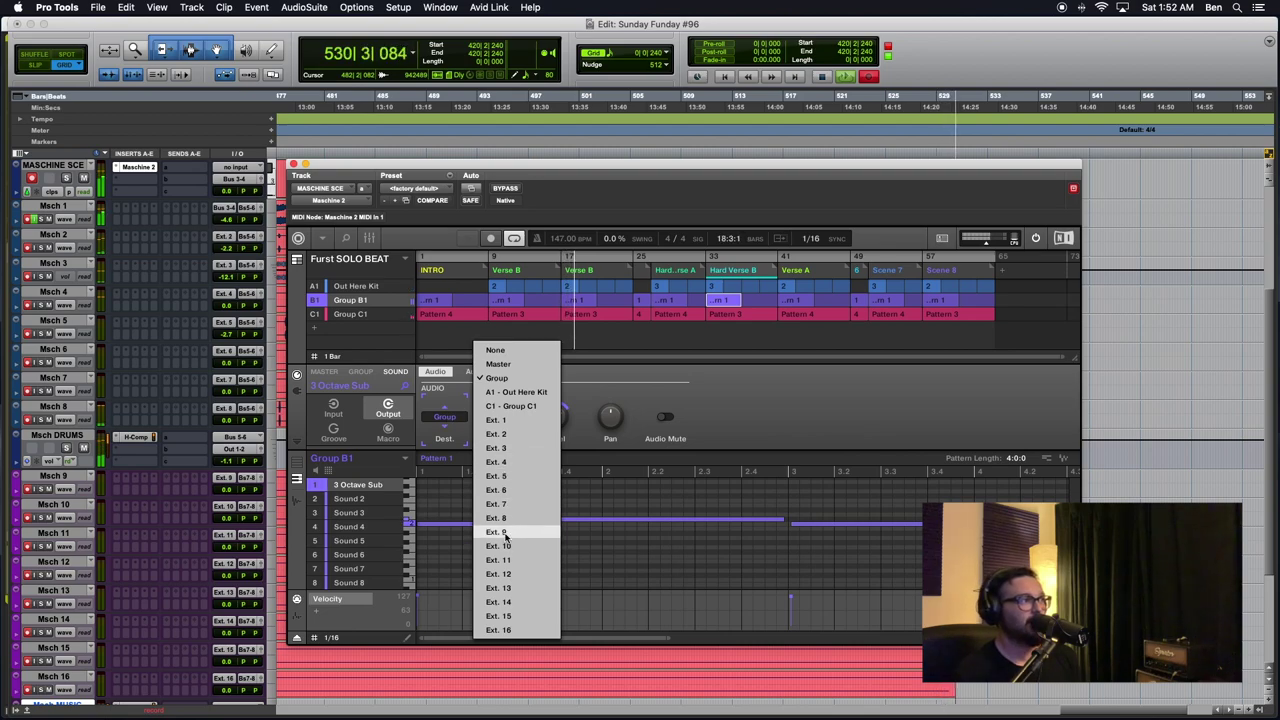
left_click(505, 537)
left_click(224, 491)
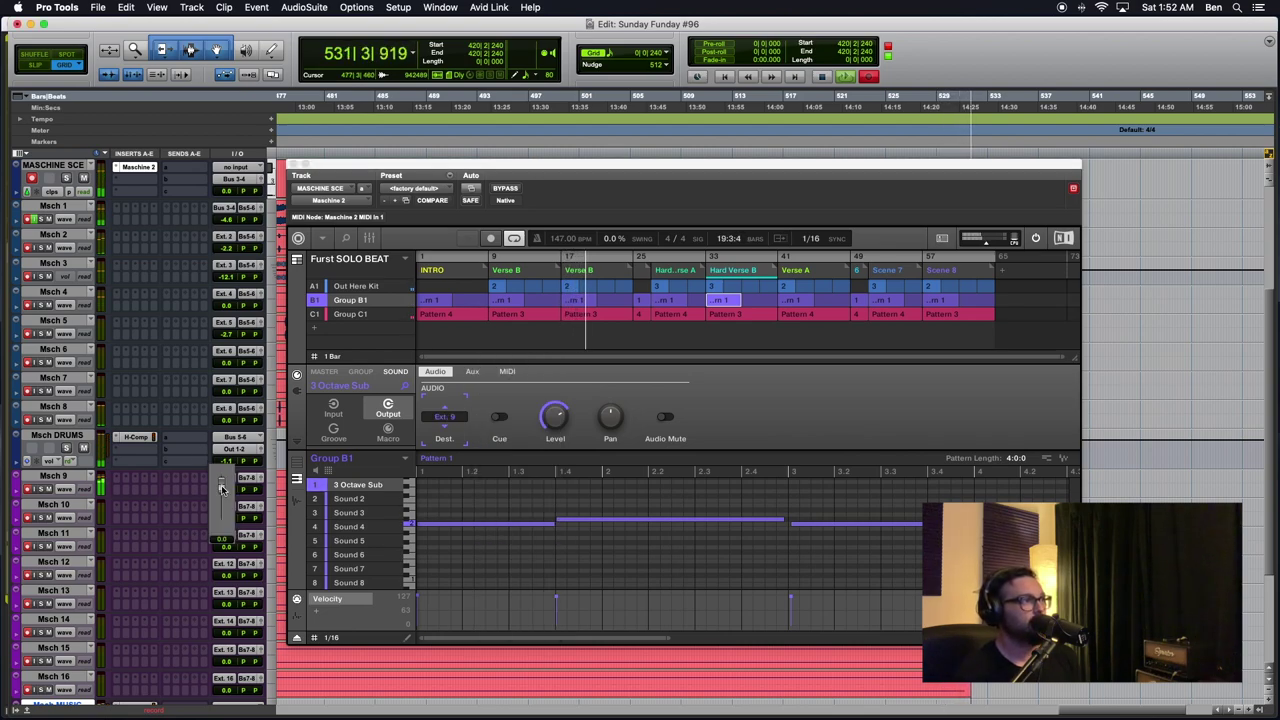
left_click_drag(223, 493, 222, 488)
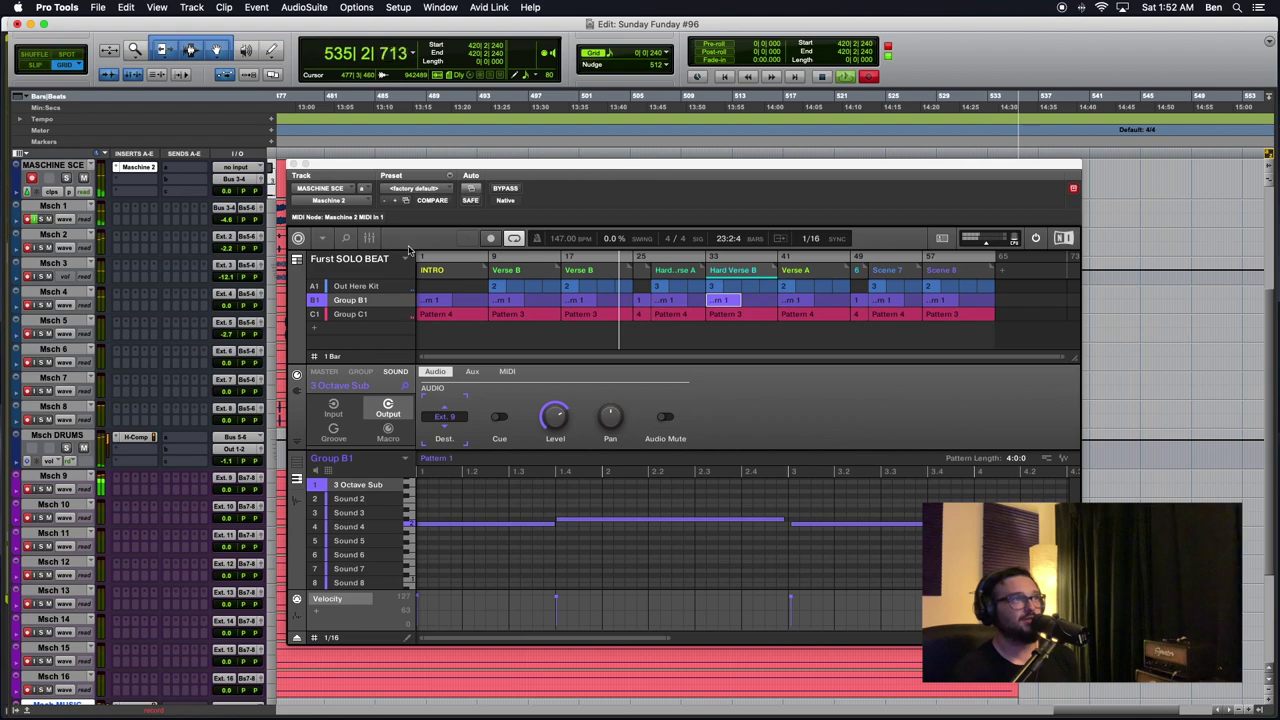
Show Maschine's mixer view for Group B1 and place the plug-in beside the Msch channels in the Mix window
left_click(369, 237)
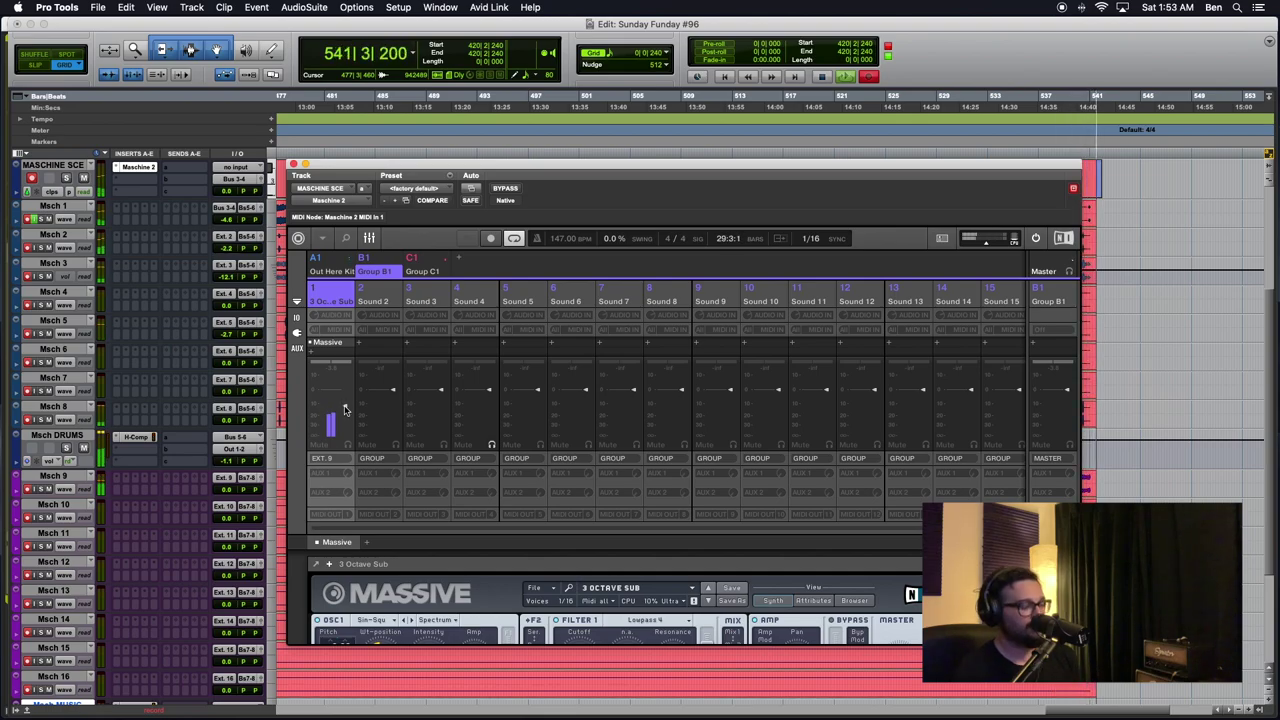
key("super+equal")
left_click_drag(474, 167, 1042, 122)
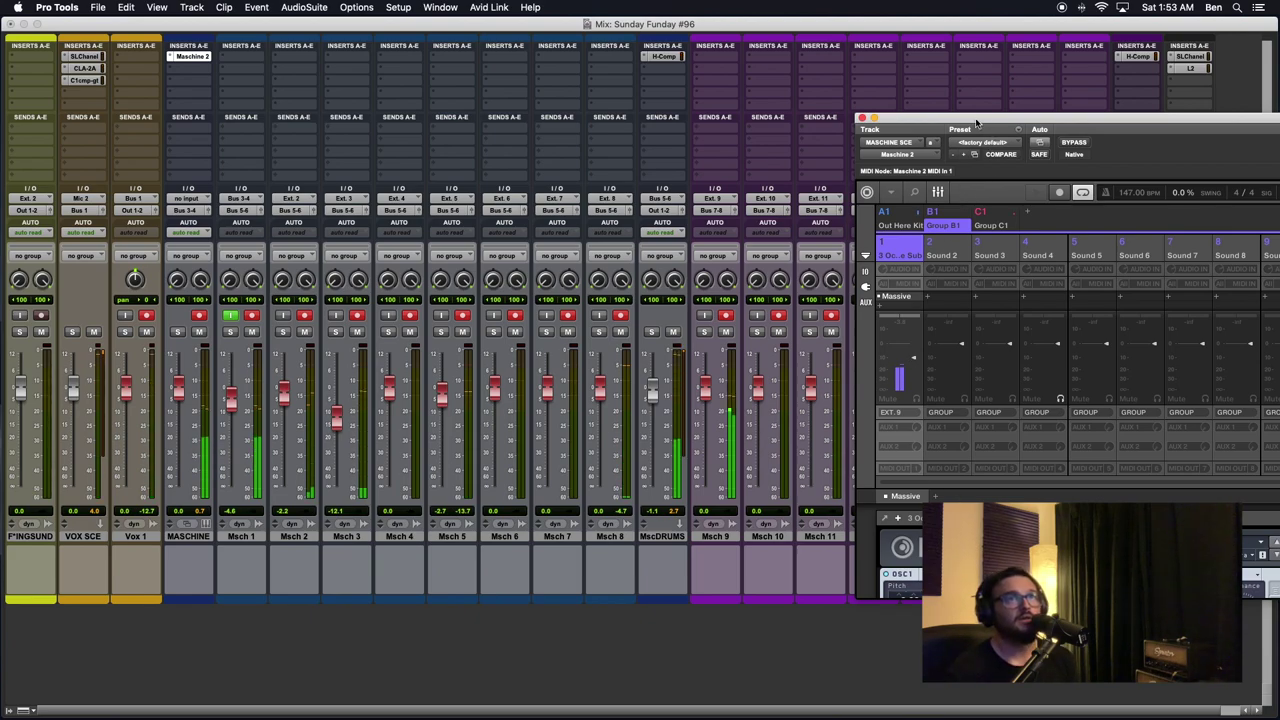
Route Group C1's Soft E-Piano sound to the Ext. 10 output in Maschine
left_click(993, 226)
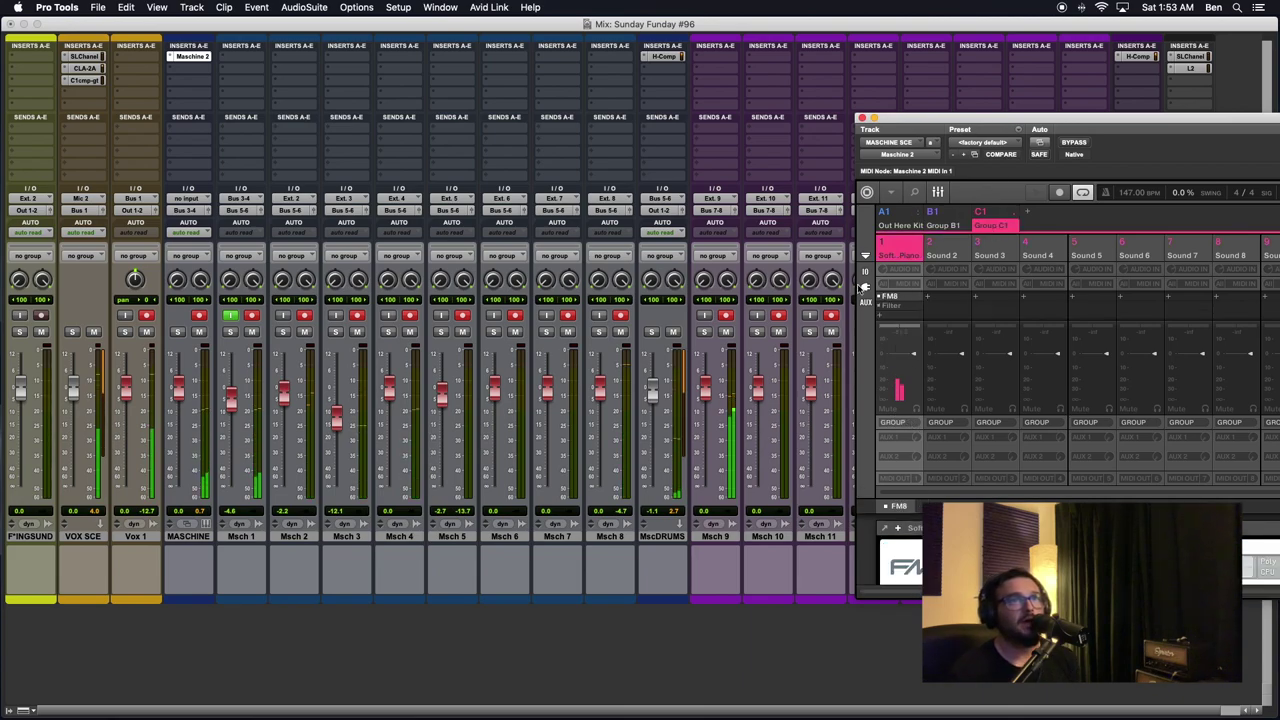
left_click(937, 195)
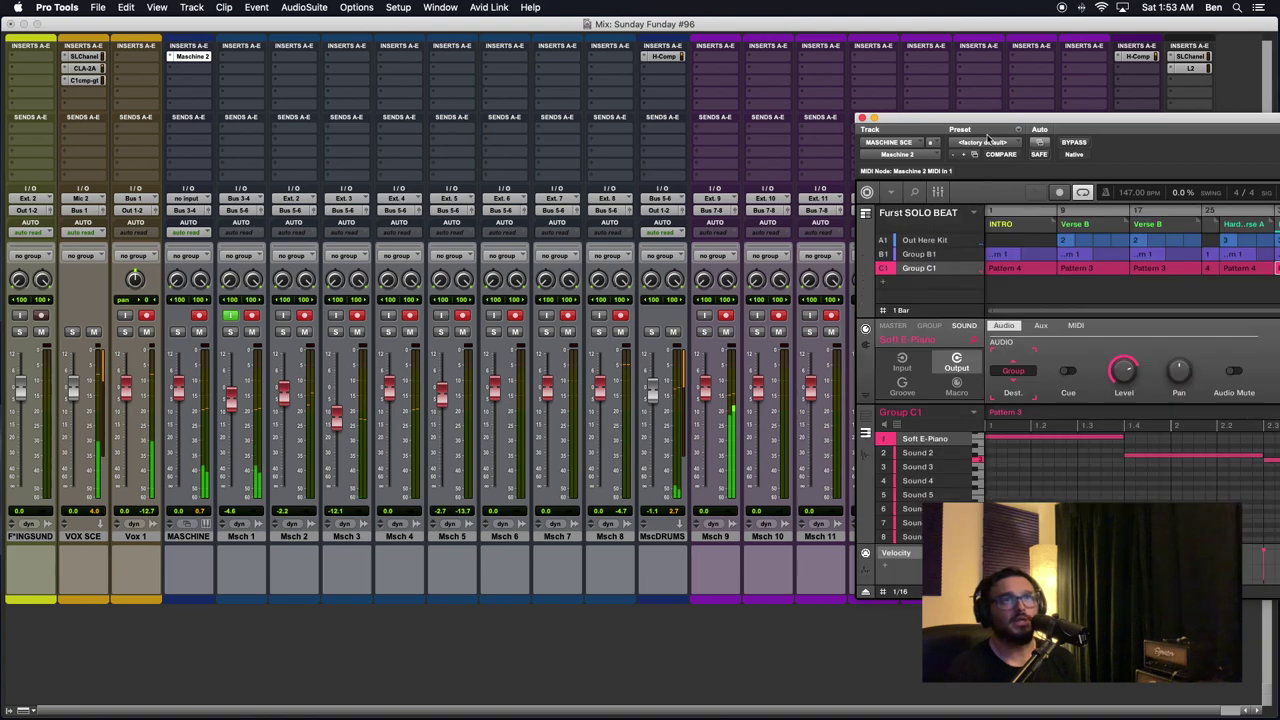
left_click(1010, 373)
left_click(1085, 499)
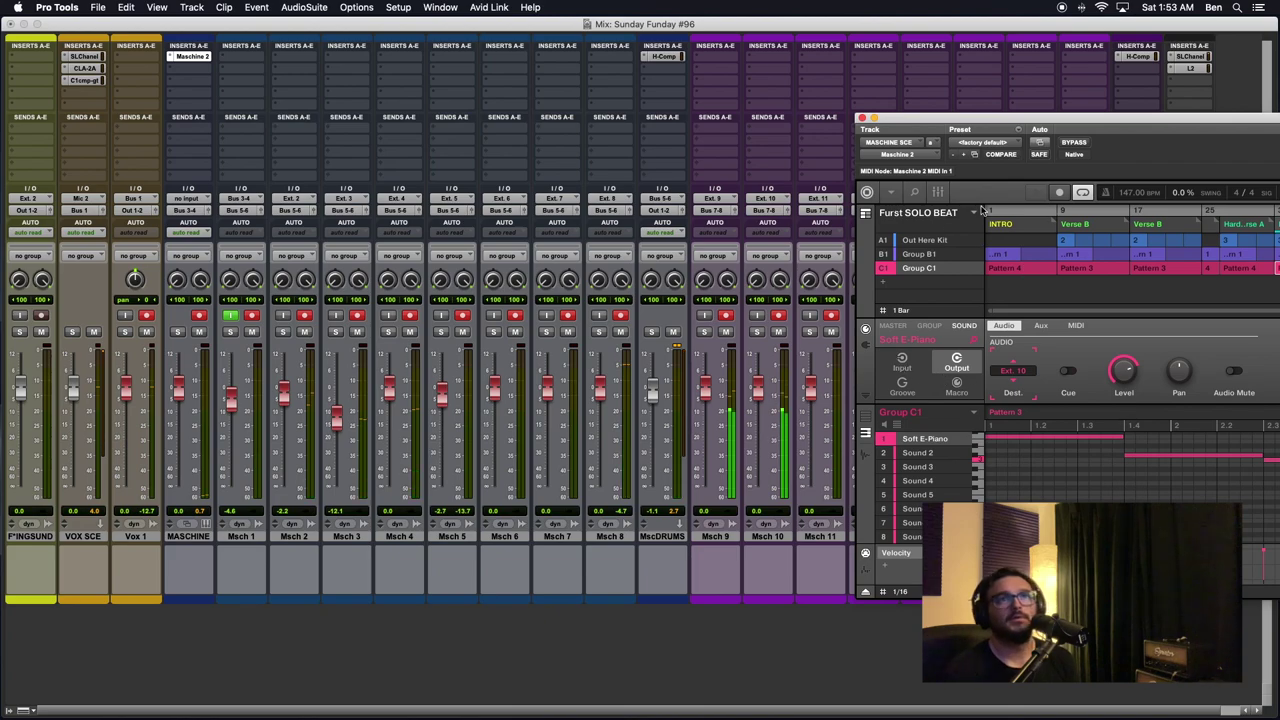
Show Maschine's mixer view, view the Out Here Kit group, lower the Msch 10 fader to about -19.5 dB, and close the plug-in
left_click(937, 193)
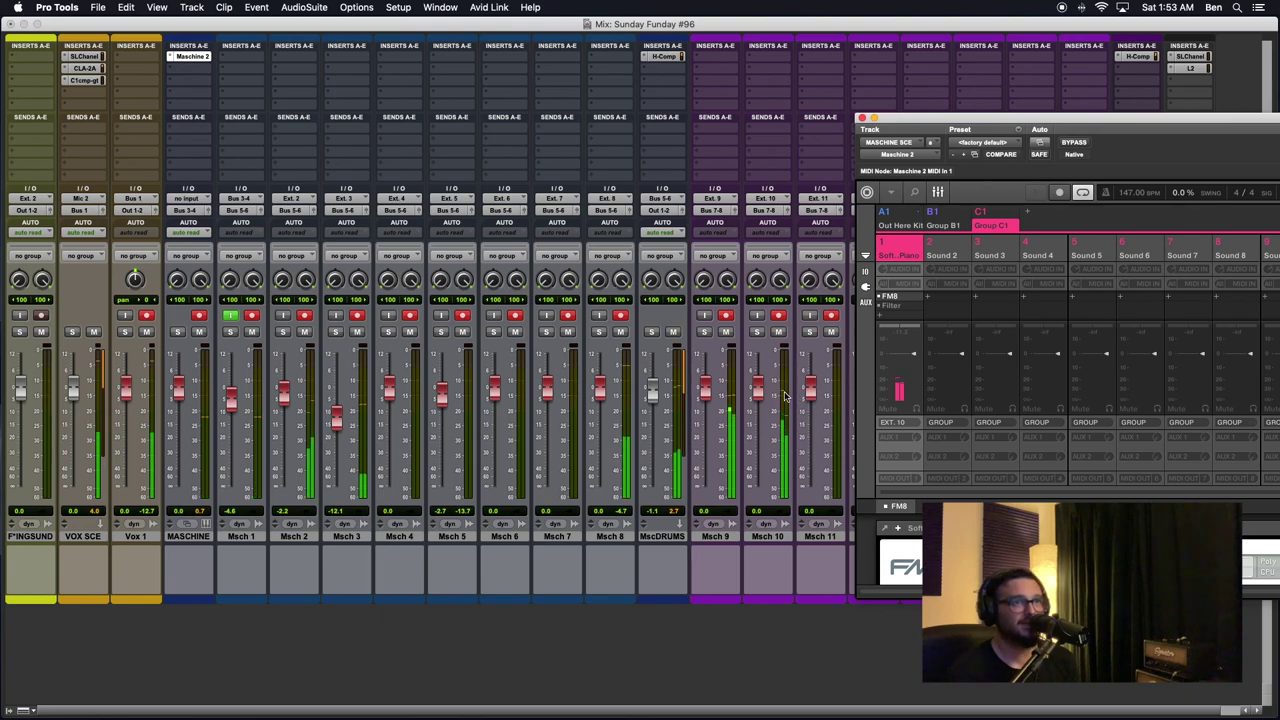
left_click_drag(757, 386, 761, 430)
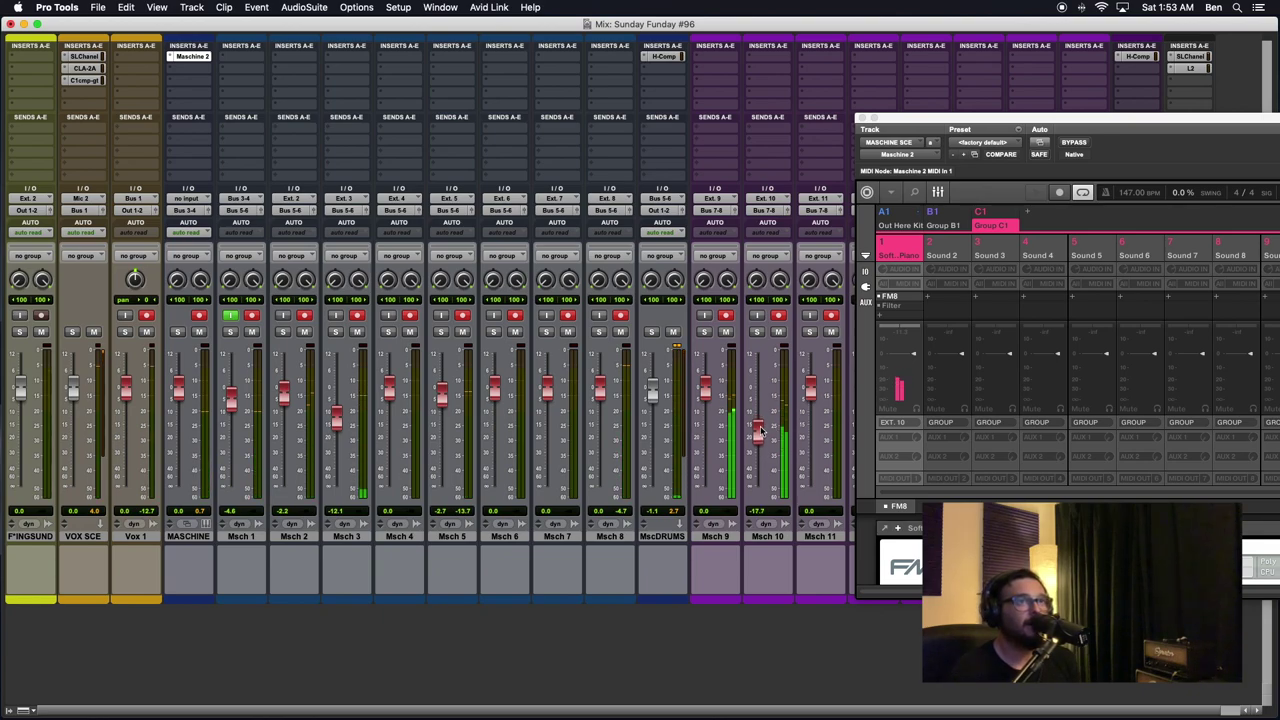
left_click(903, 225)
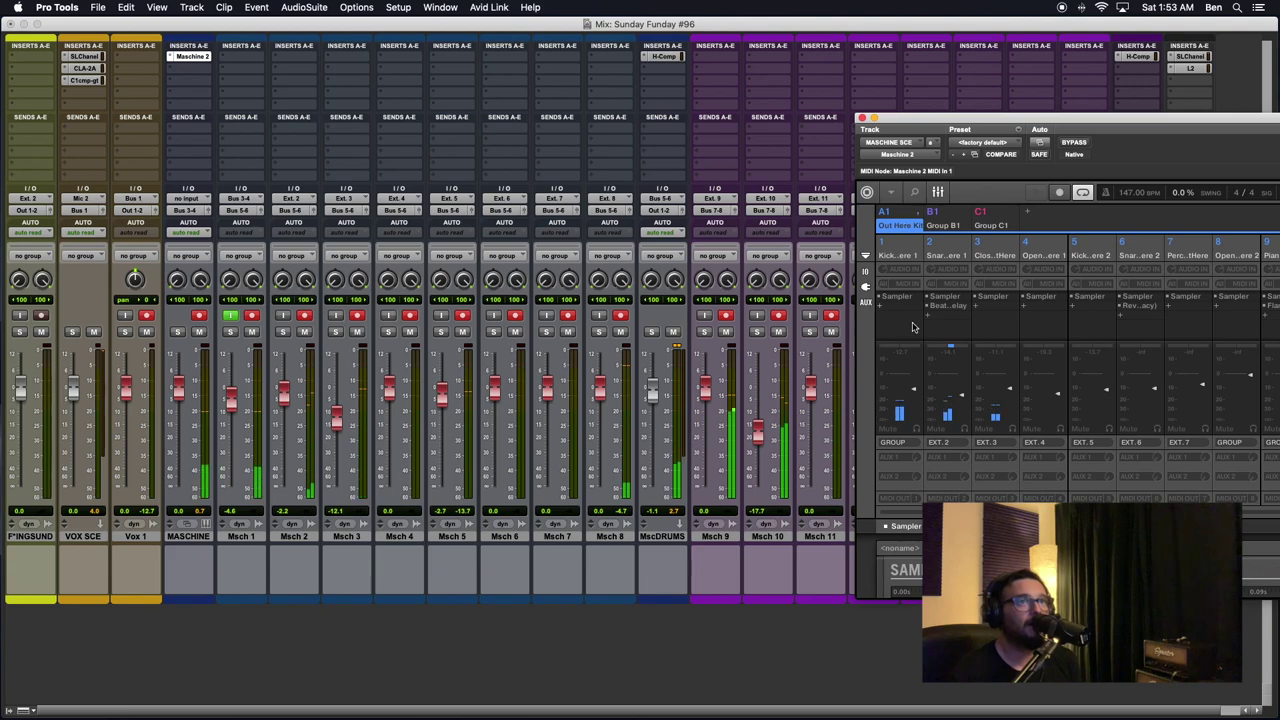
left_click(778, 413)
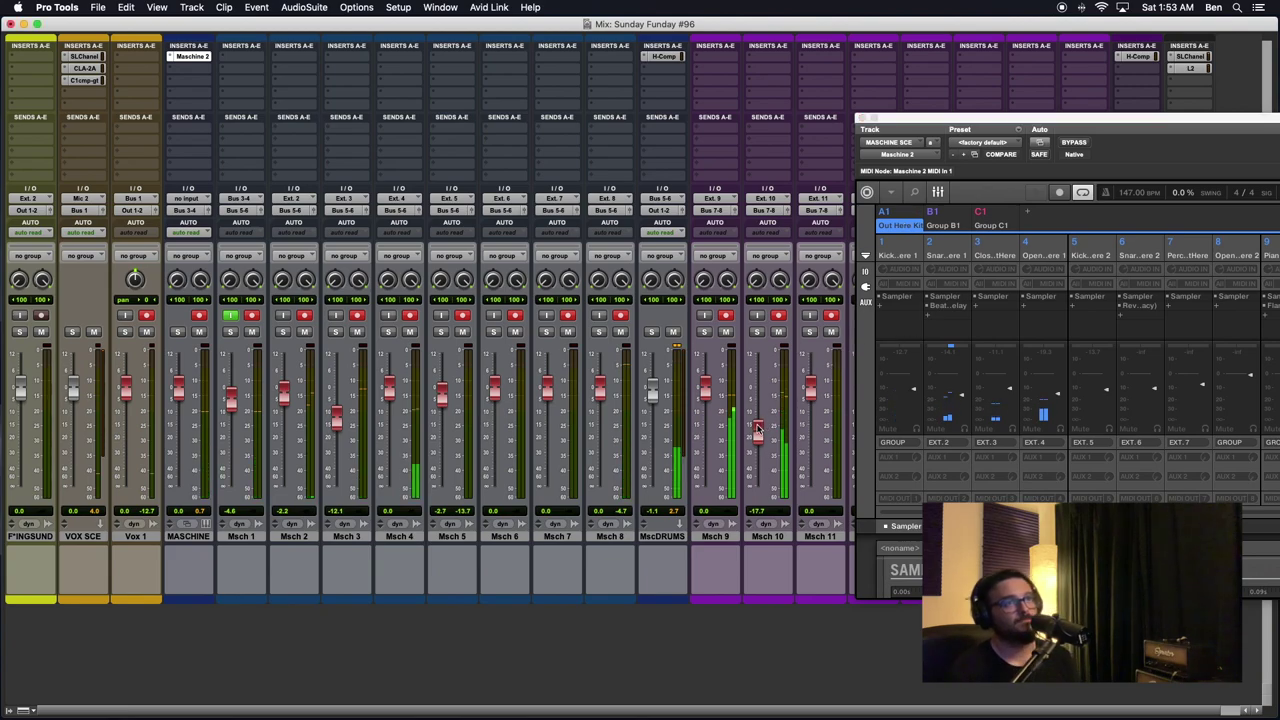
left_click(862, 118)
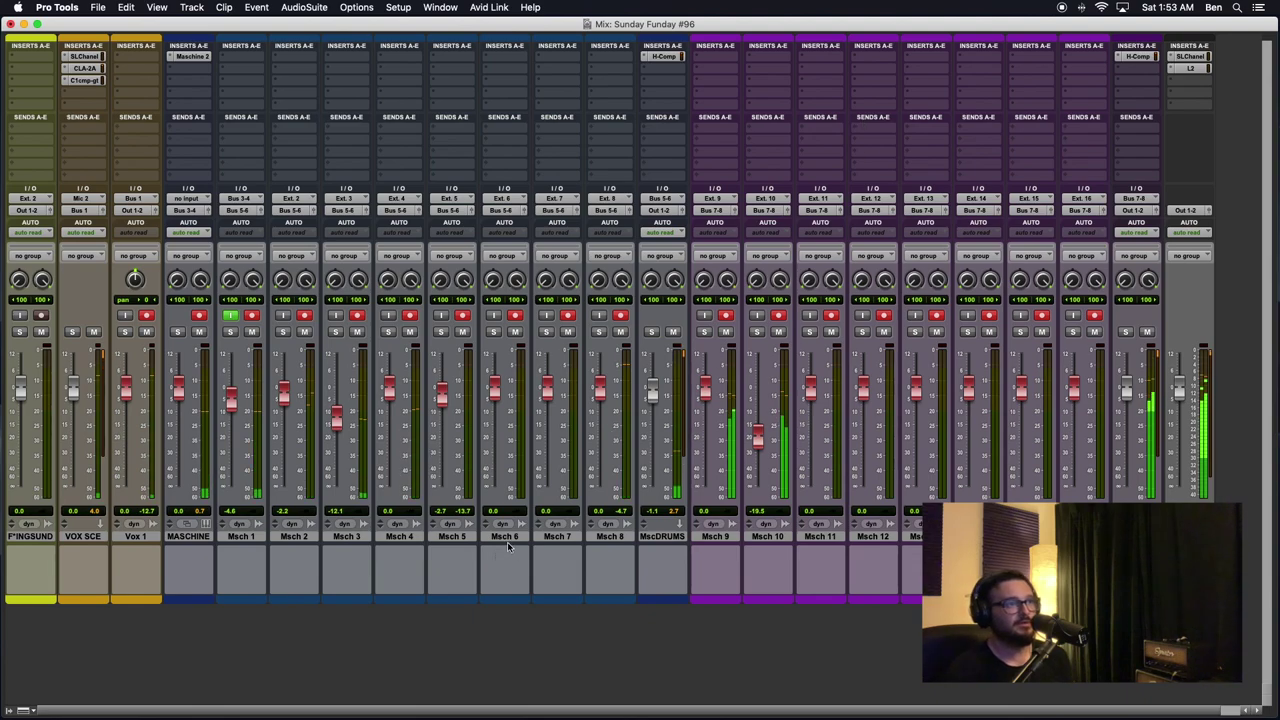
Select channels Msch 6 to Msch 8, look at their track commands without applying any, and select Msch 5
left_click(606, 537, "shift")
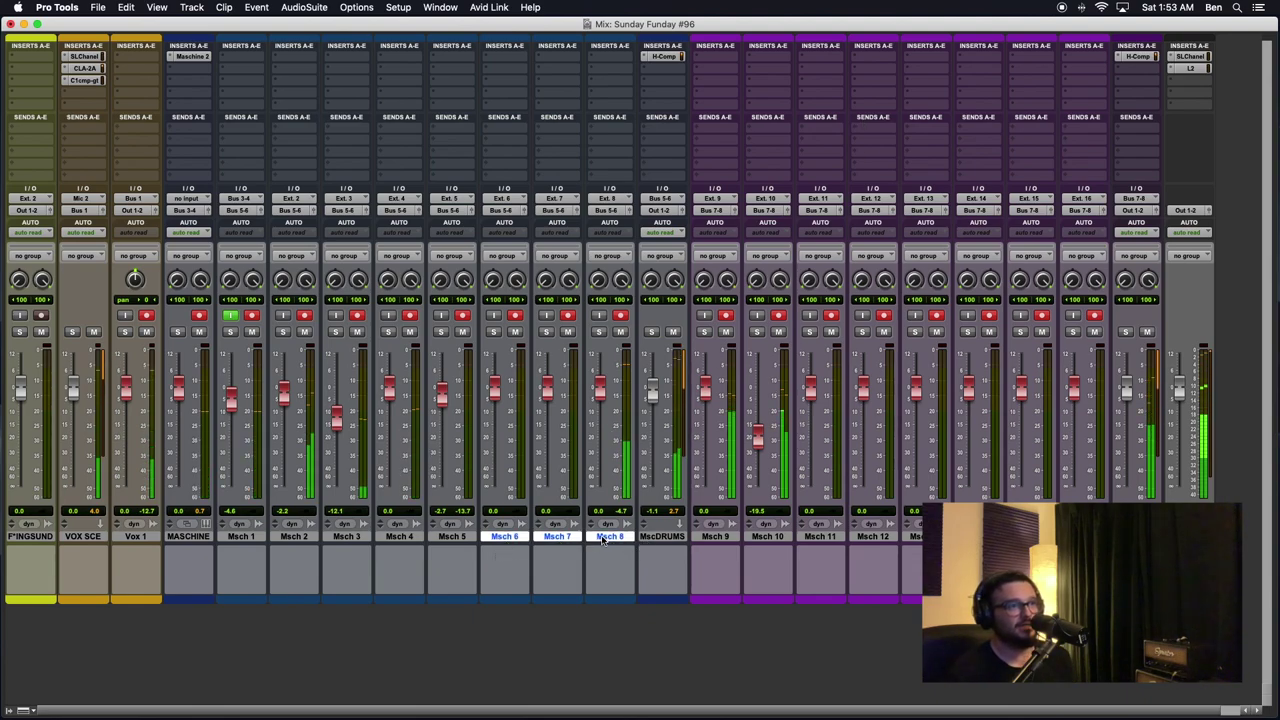
right_click(605, 535)
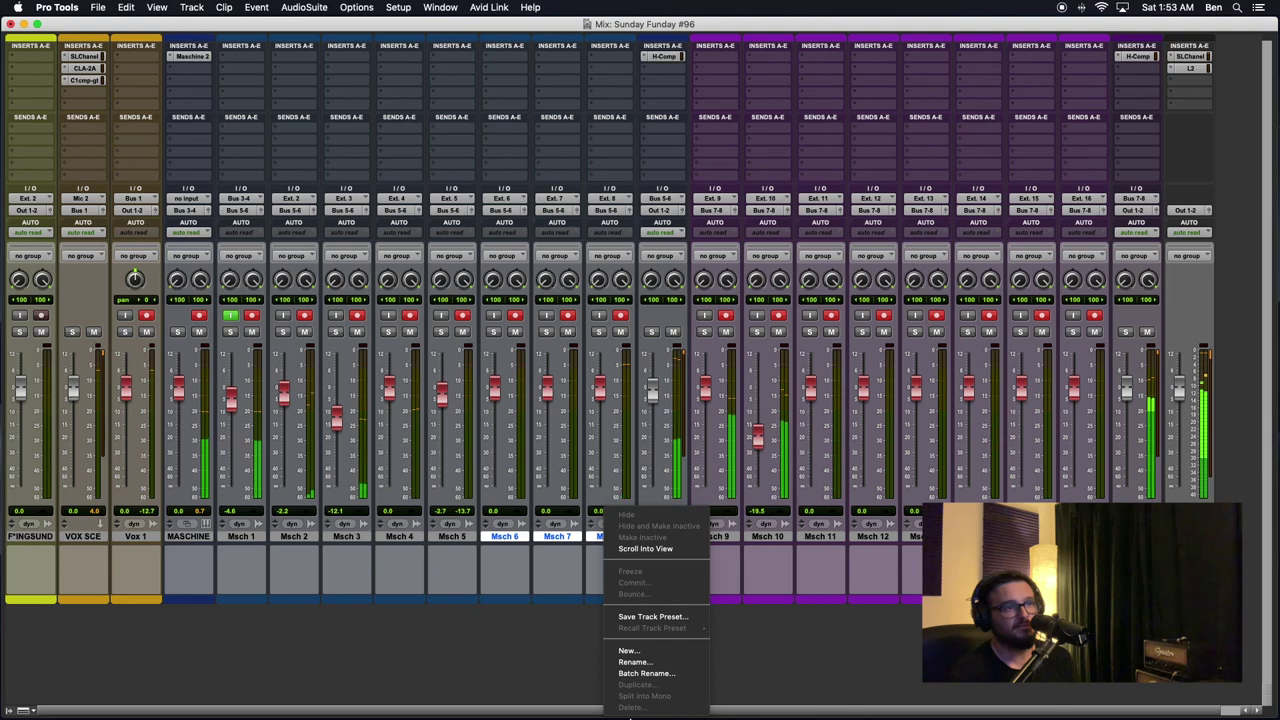
left_click(548, 668)
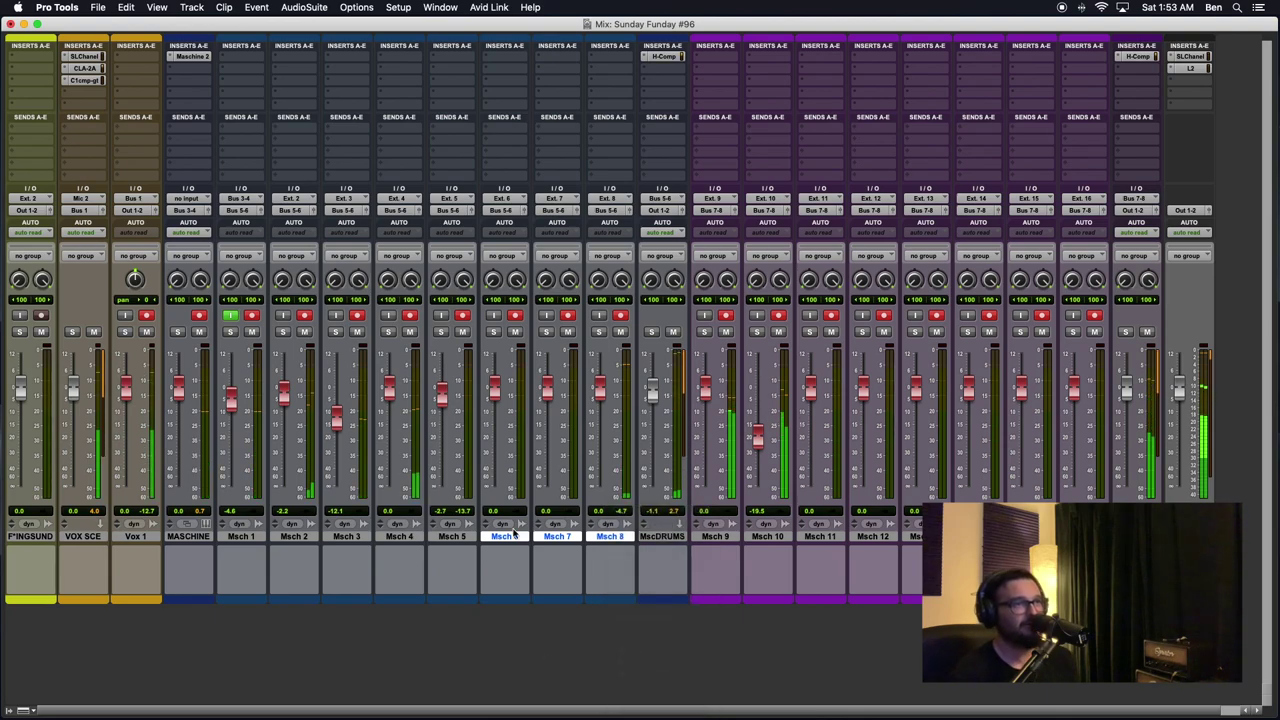
left_click(453, 537)
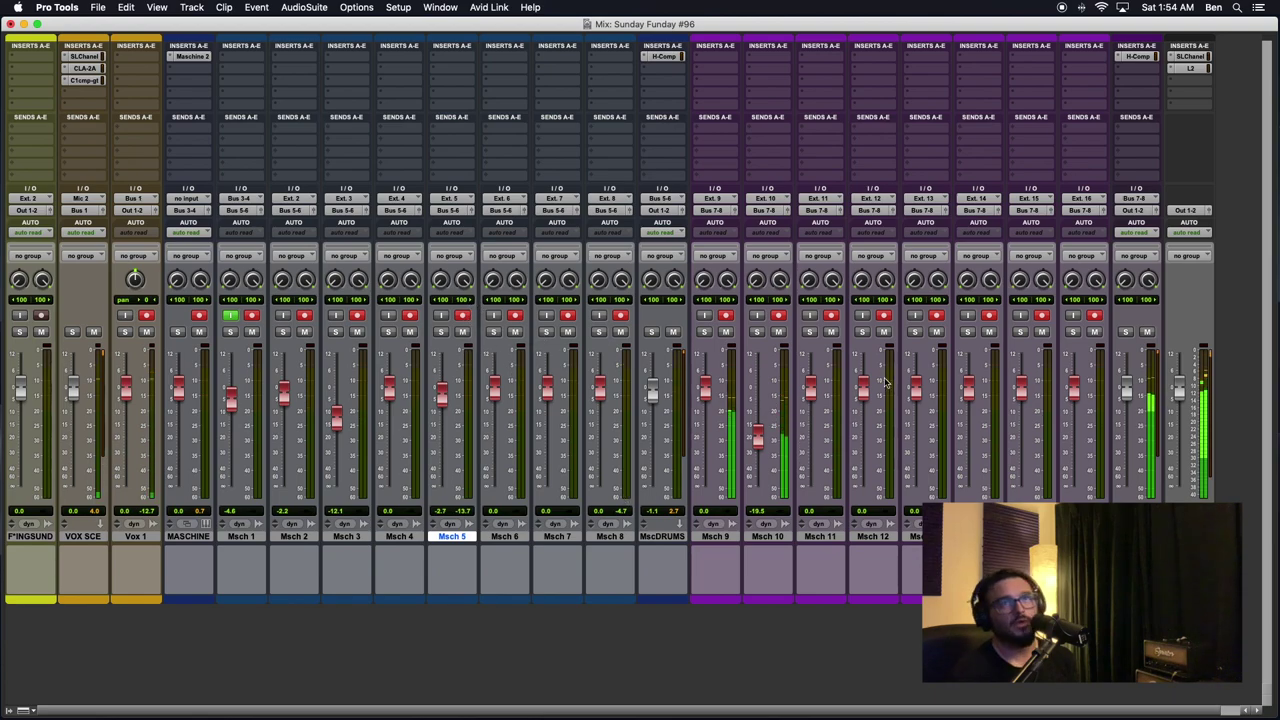
Return to the Edit window and change the Msch 3 track view from volume to waveform
key("super+equal")
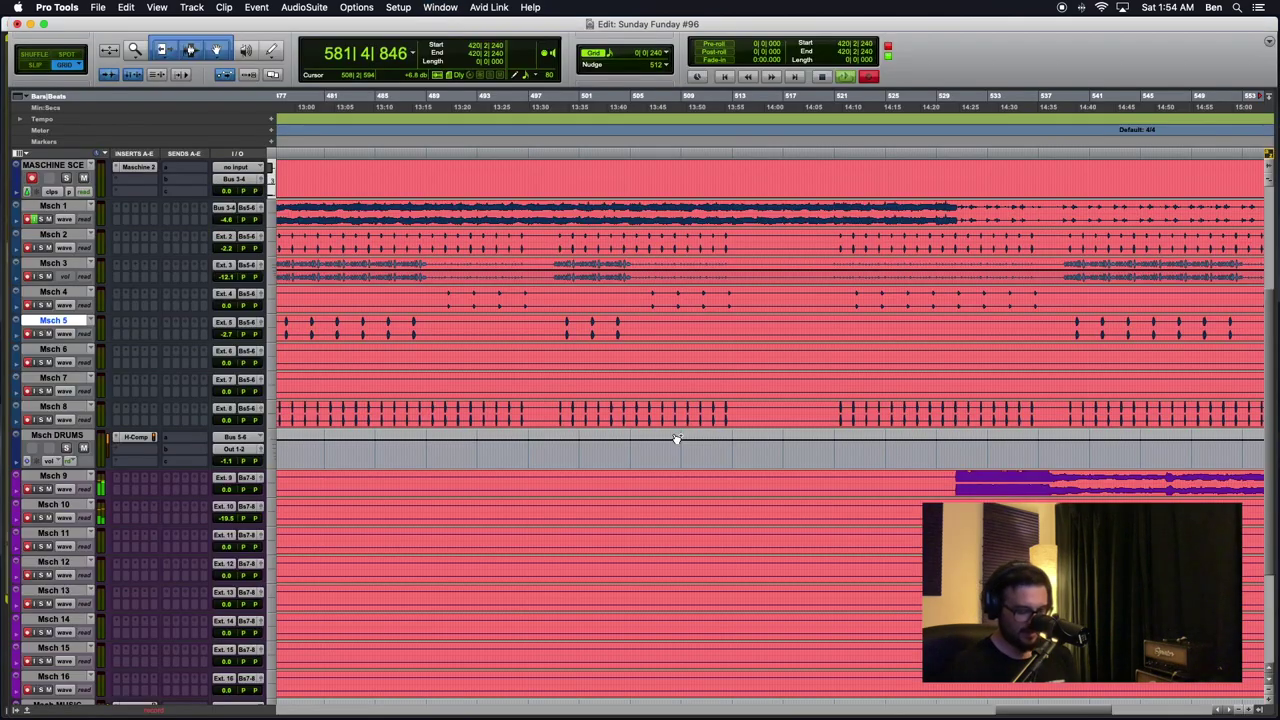
key("r")
key("r")
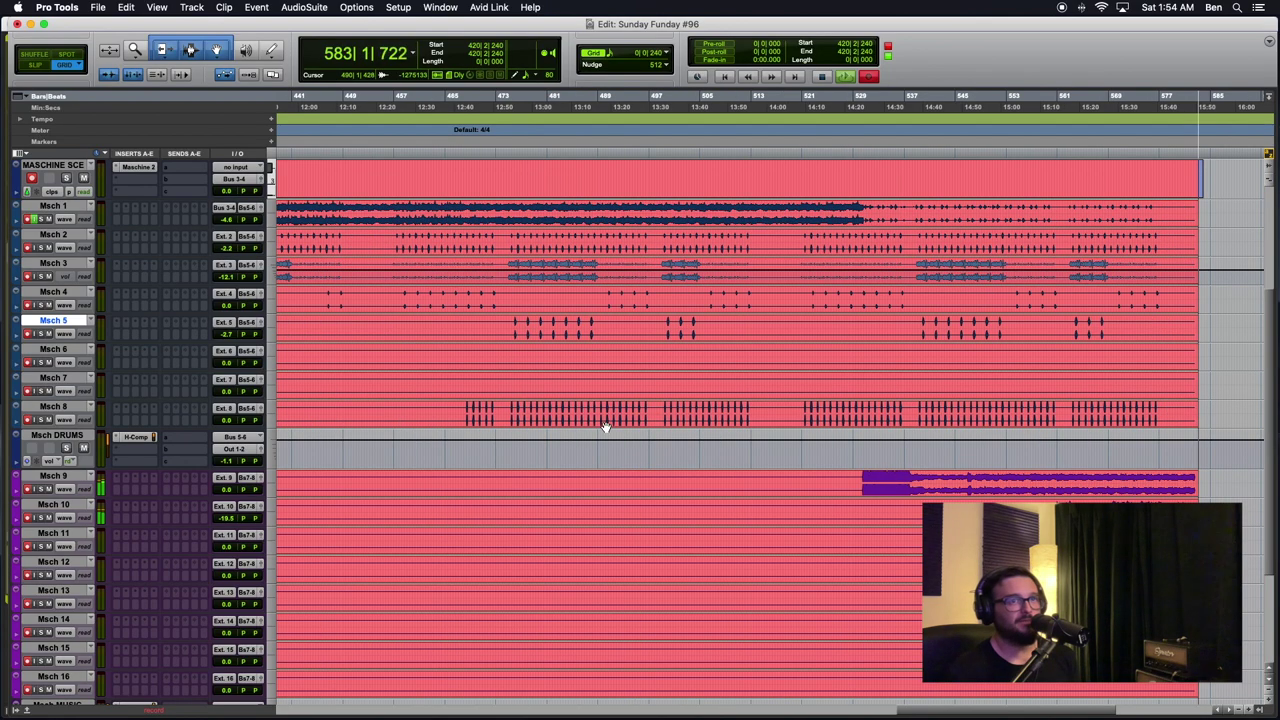
scroll(778, 494, "down", 3)
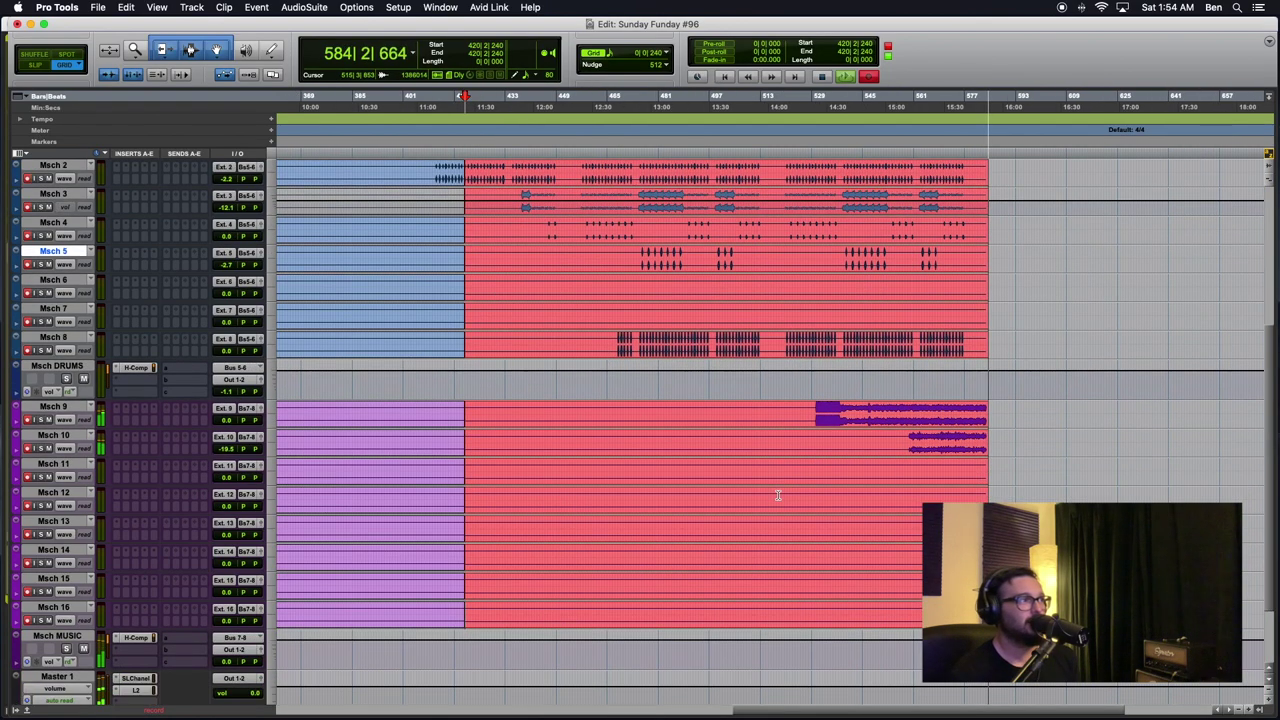
scroll(854, 553, "up", 4)
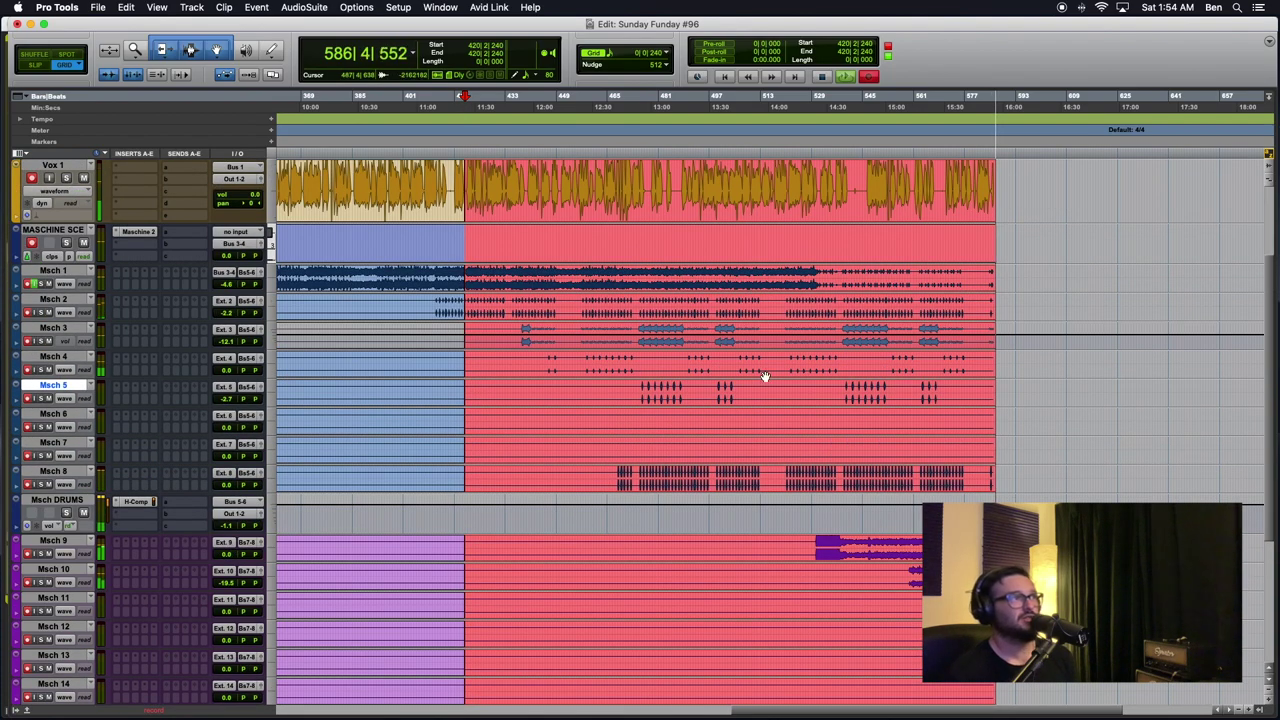
left_click(63, 343)
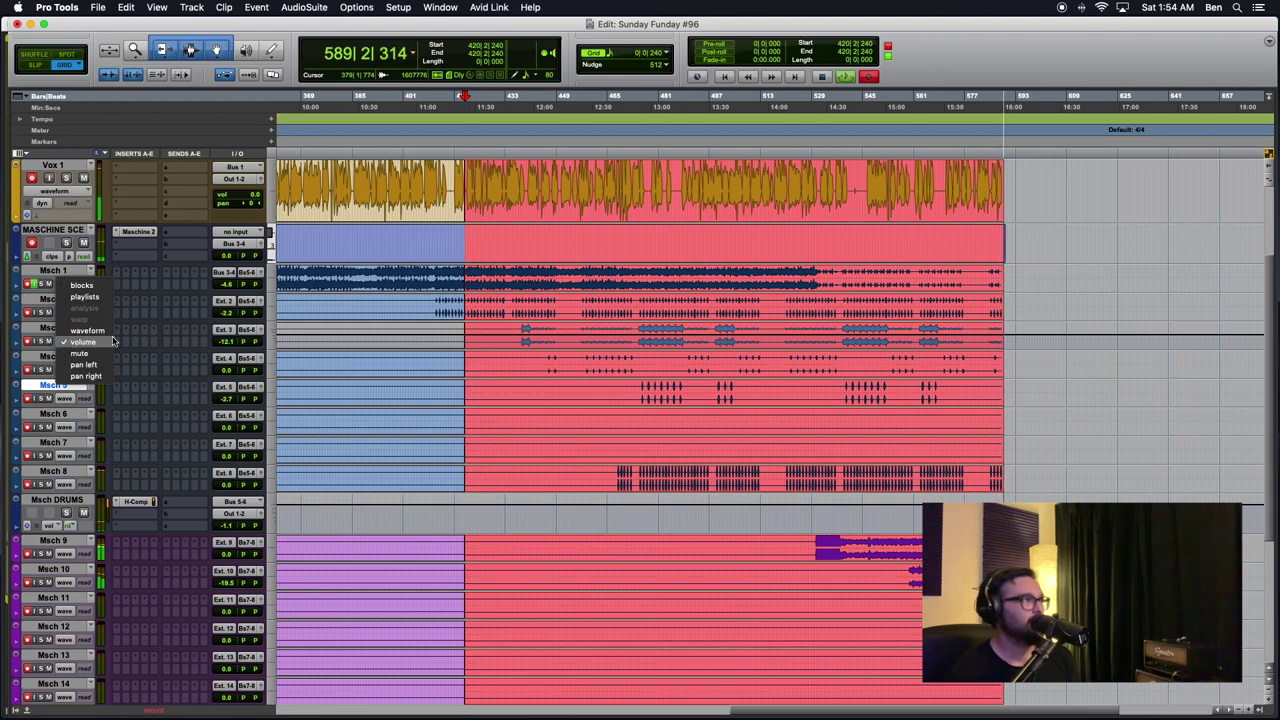
left_click(70, 342)
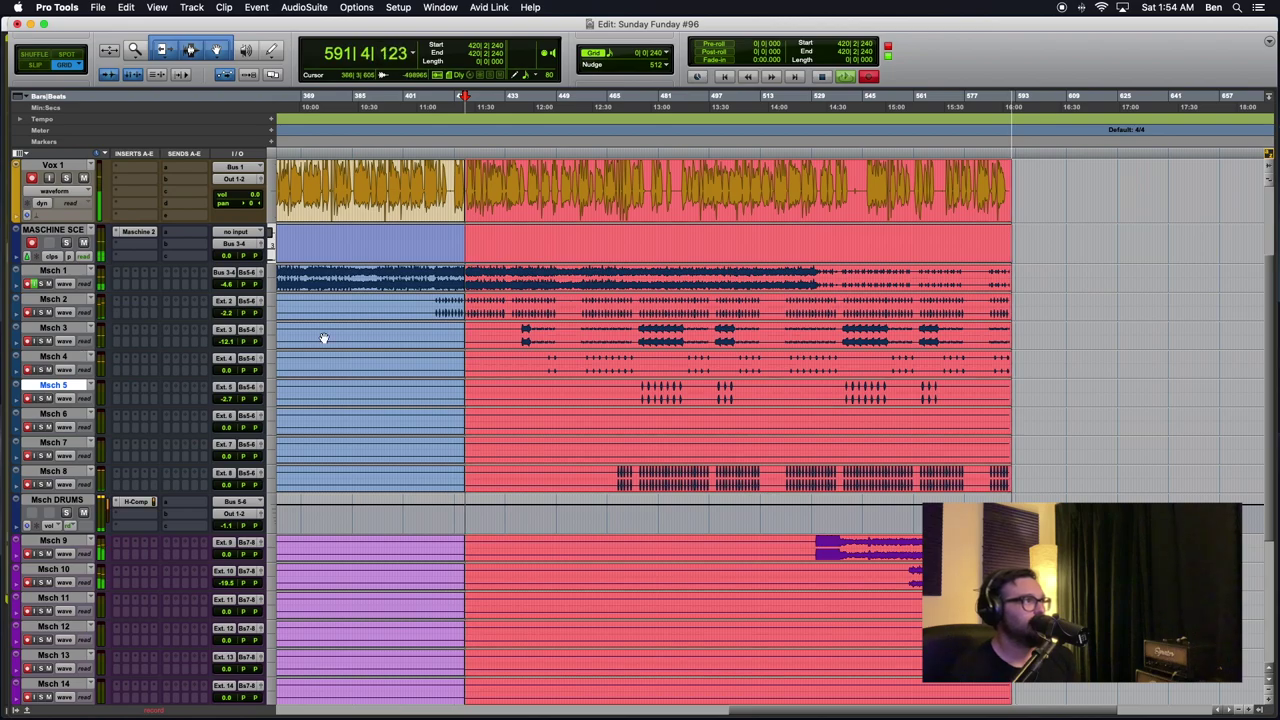
Examine the recorded waveforms on the Vox 1 track, the Msch drum tracks and the Msch 9 to Msch 16 music tracks
scroll(765, 437, "down", 3)
scroll(698, 432, "up", 5)
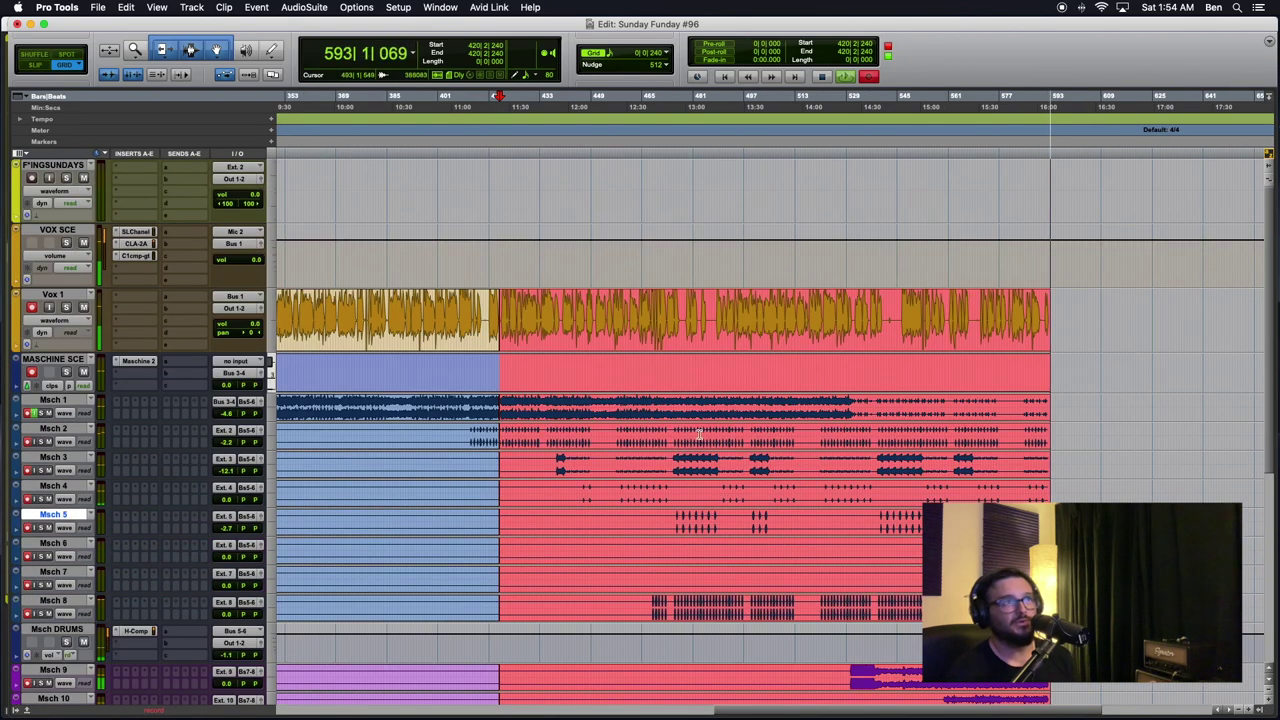
scroll(698, 433, "down", 1)
scroll(700, 440, "right", 6)
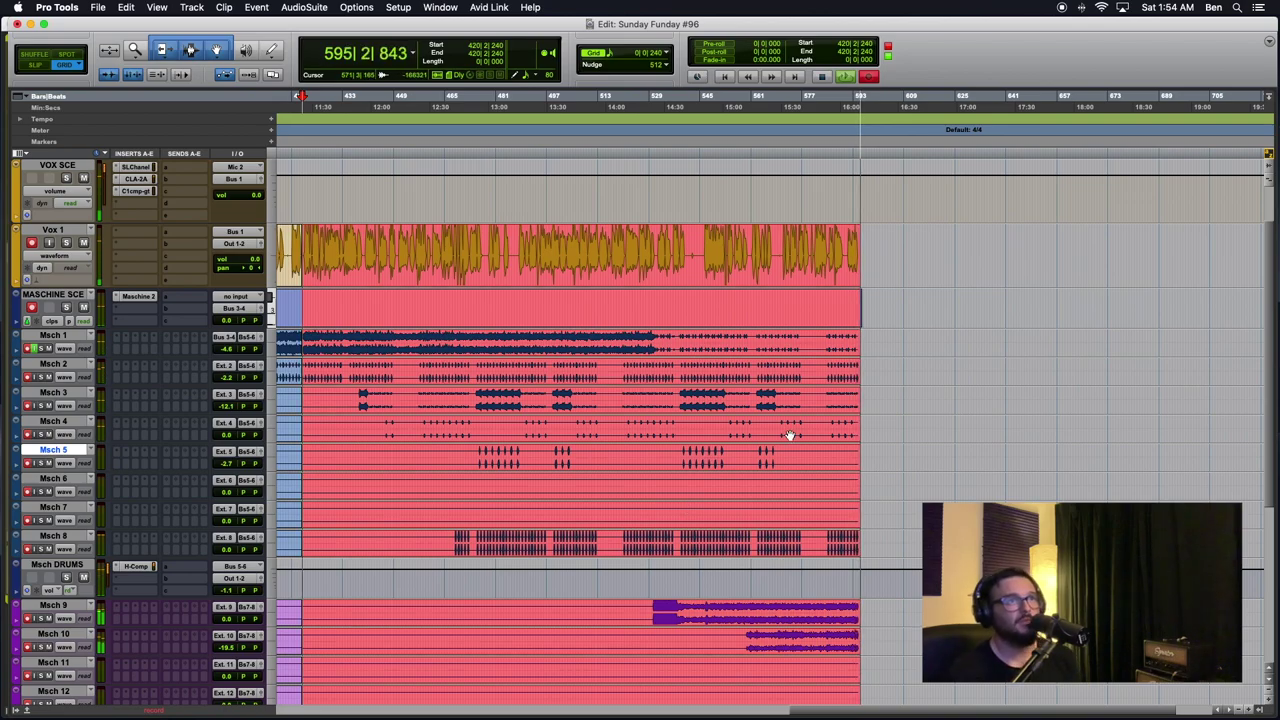
scroll(672, 523, "down", 6)
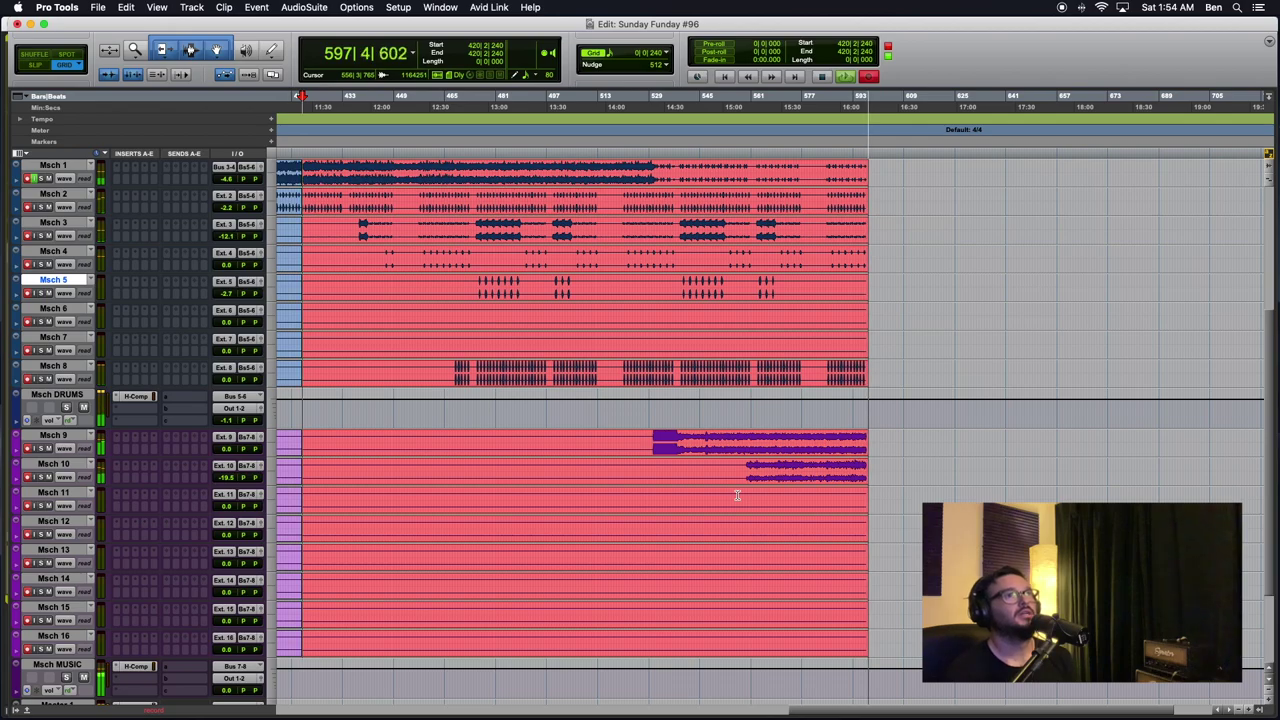
scroll(737, 495, "up", 4)
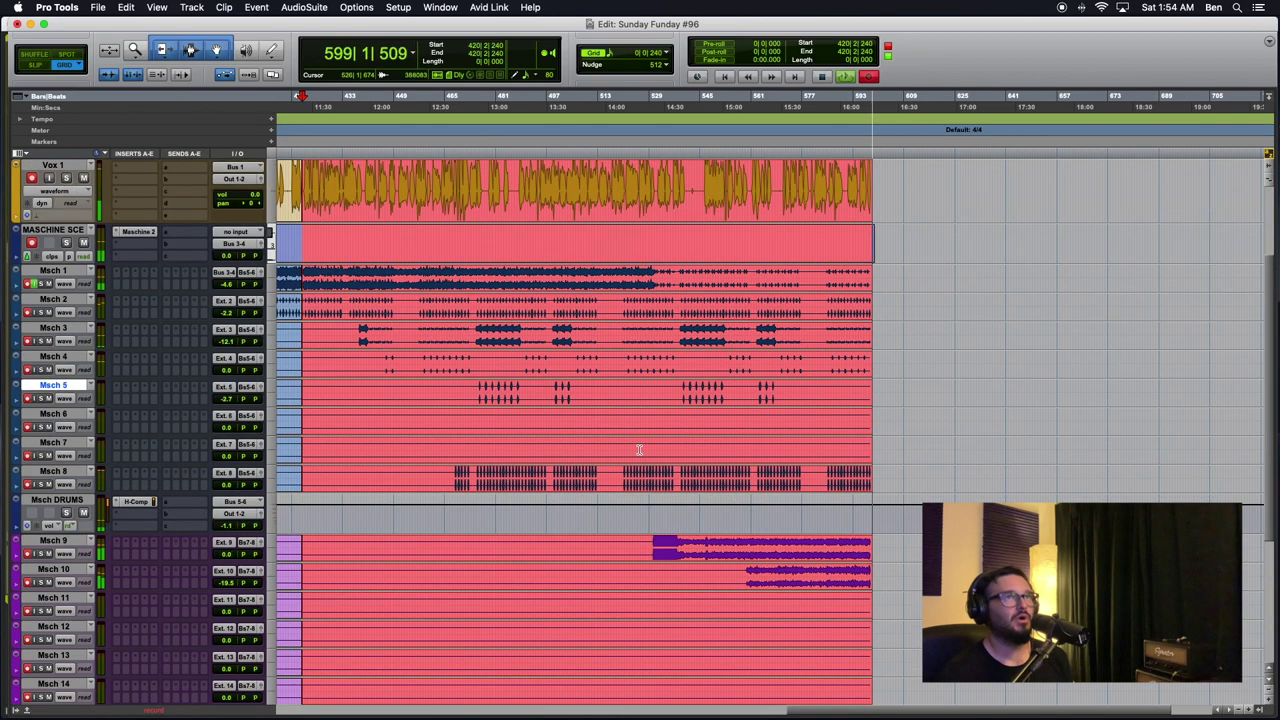
scroll(640, 450, "up", 5)
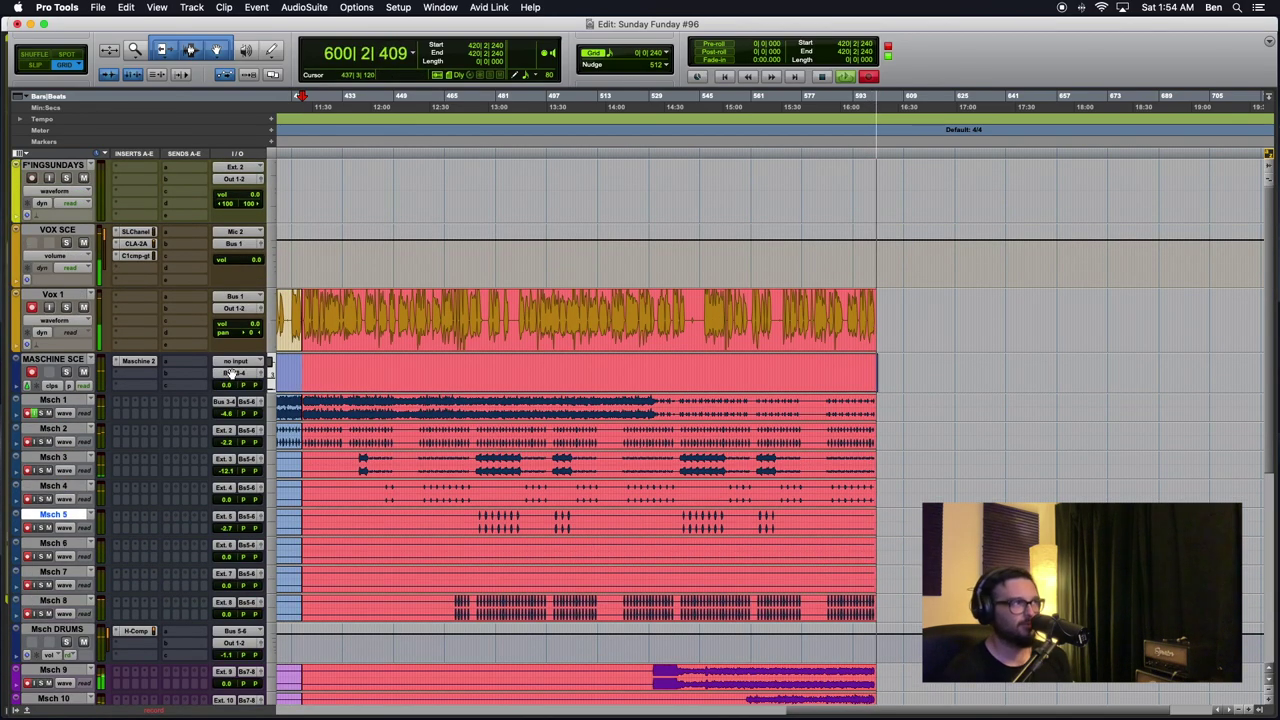
scroll(331, 423, "down", 9)
scroll(145, 328, "up", 9)
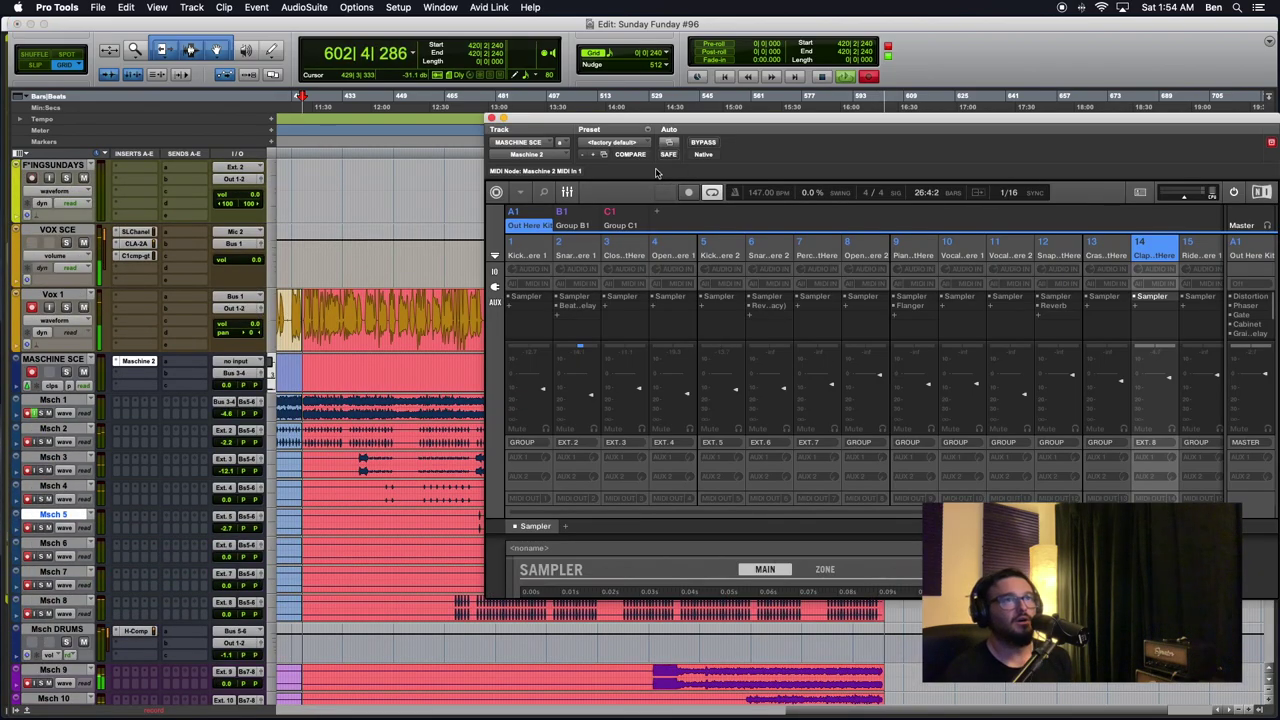
Show Maschine 2's arrange view, move the plug-in over the centre of the Edit window, and zoom out the arrangement to fit all scenes
left_click(569, 192)
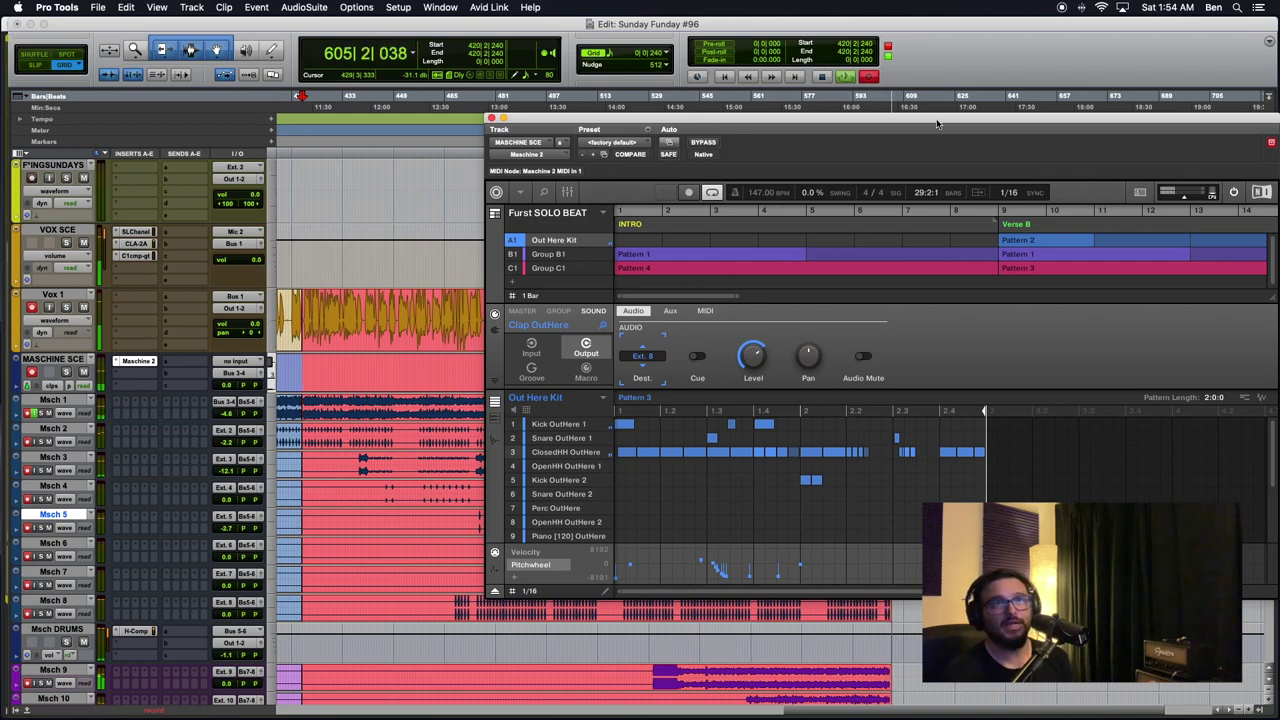
left_click_drag(937, 124, 702, 155)
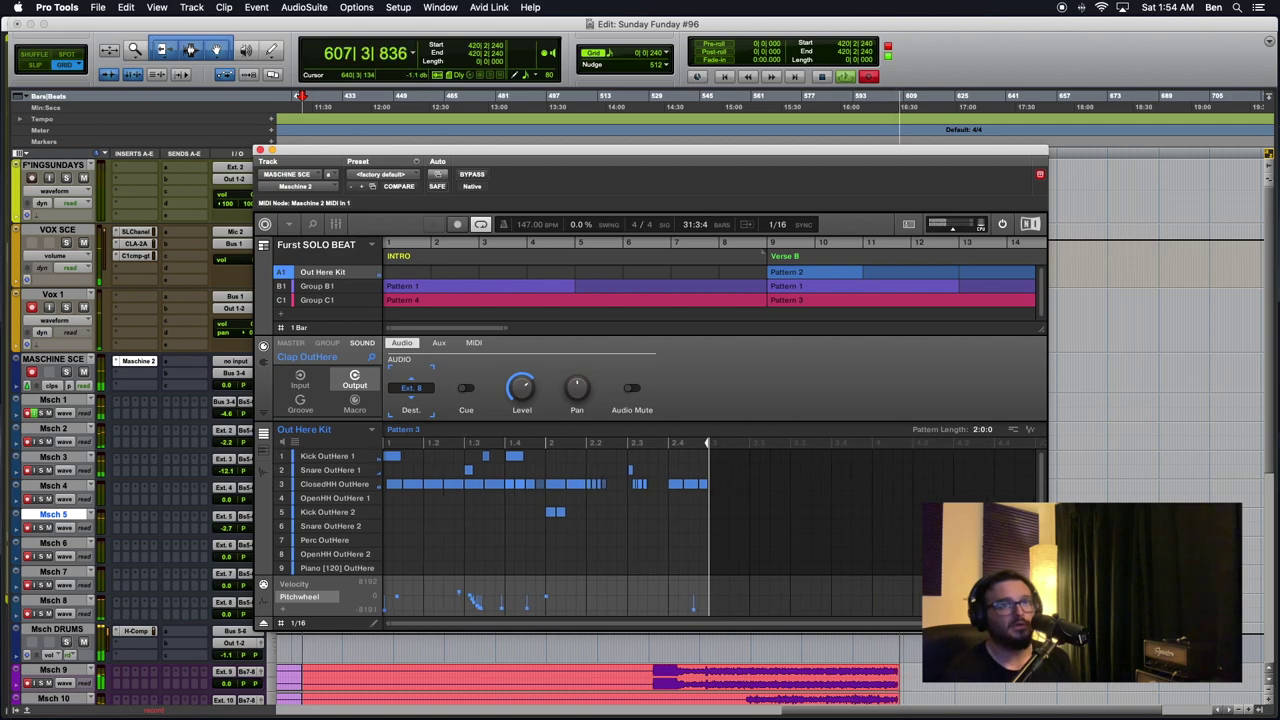
left_click_drag(506, 325, 650, 289)
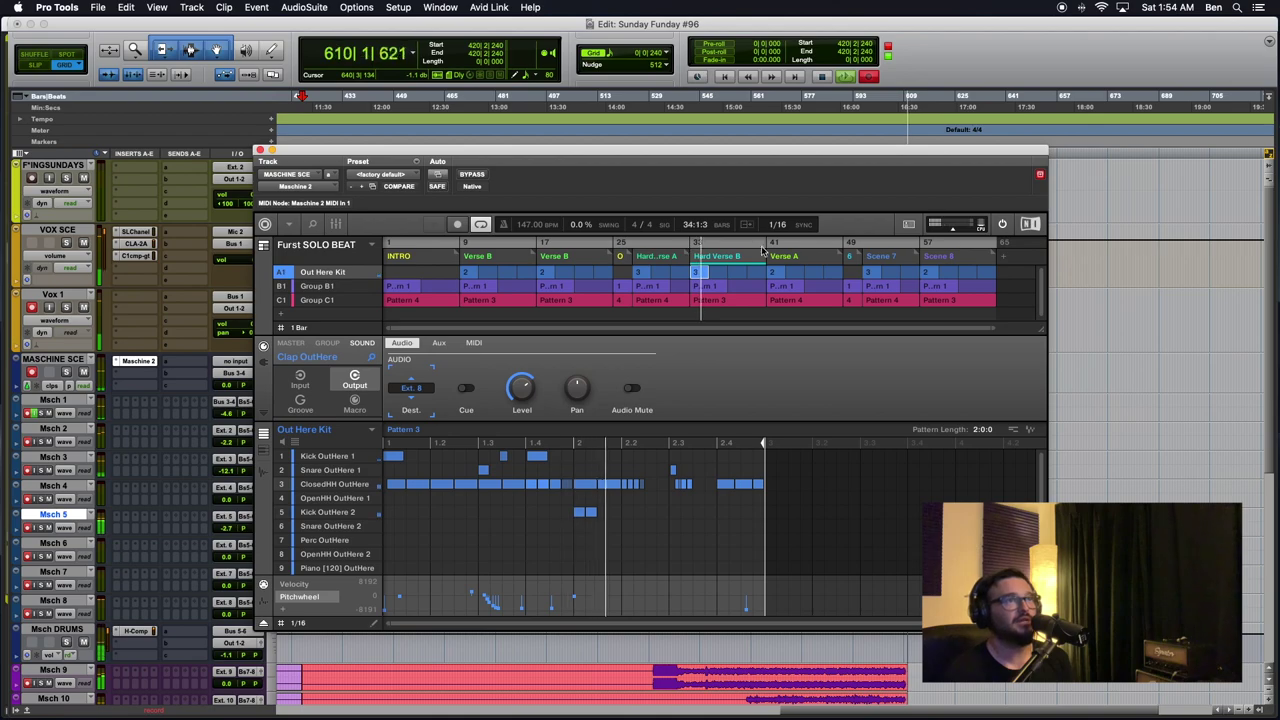
Jump Maschine's playback between the arranged scenes while recording, including Verse B, Hard Verse A, Scene 7 and Verse A, ending on Hard Verse A
left_click(496, 244)
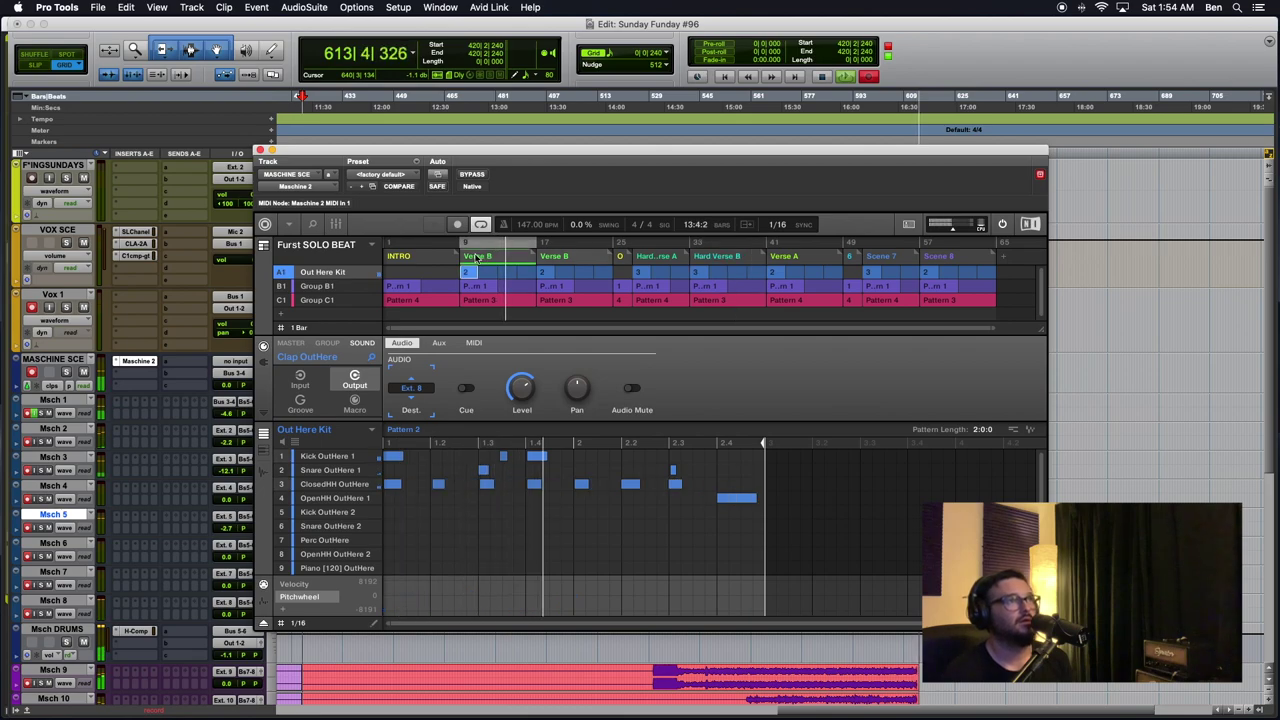
left_click(620, 257)
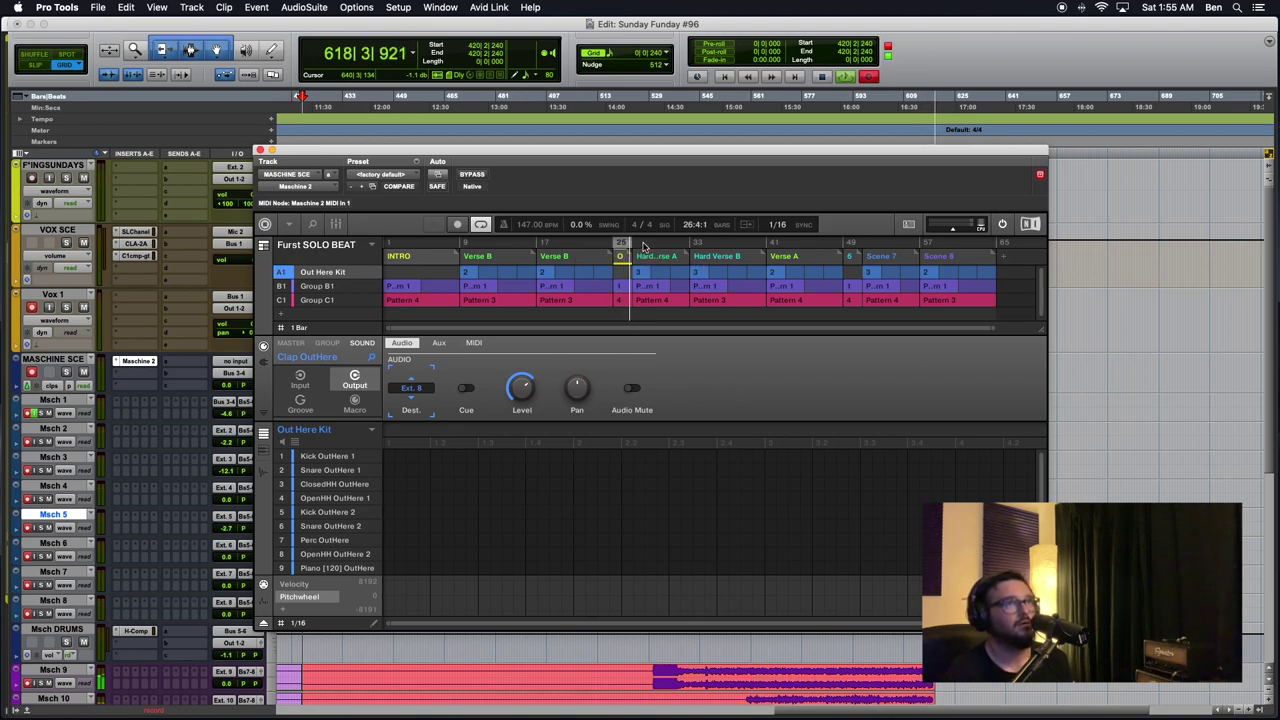
left_click(645, 252)
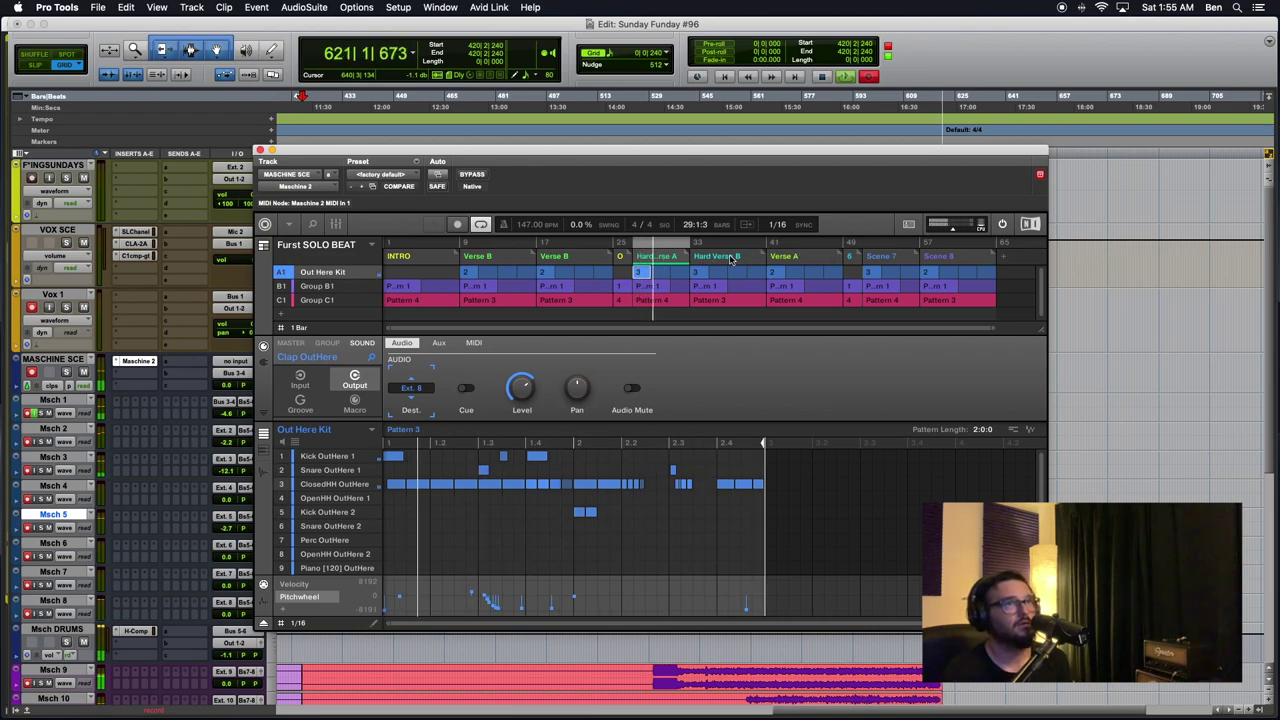
left_click(874, 257)
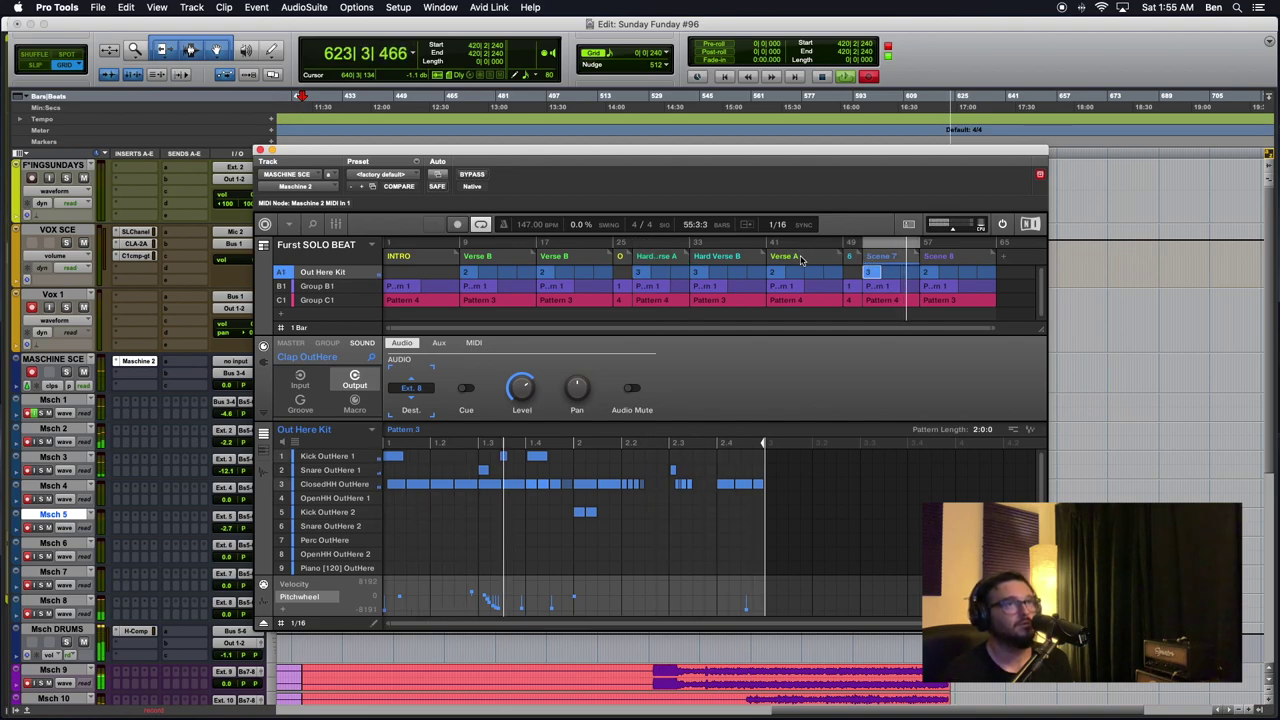
left_click(849, 258)
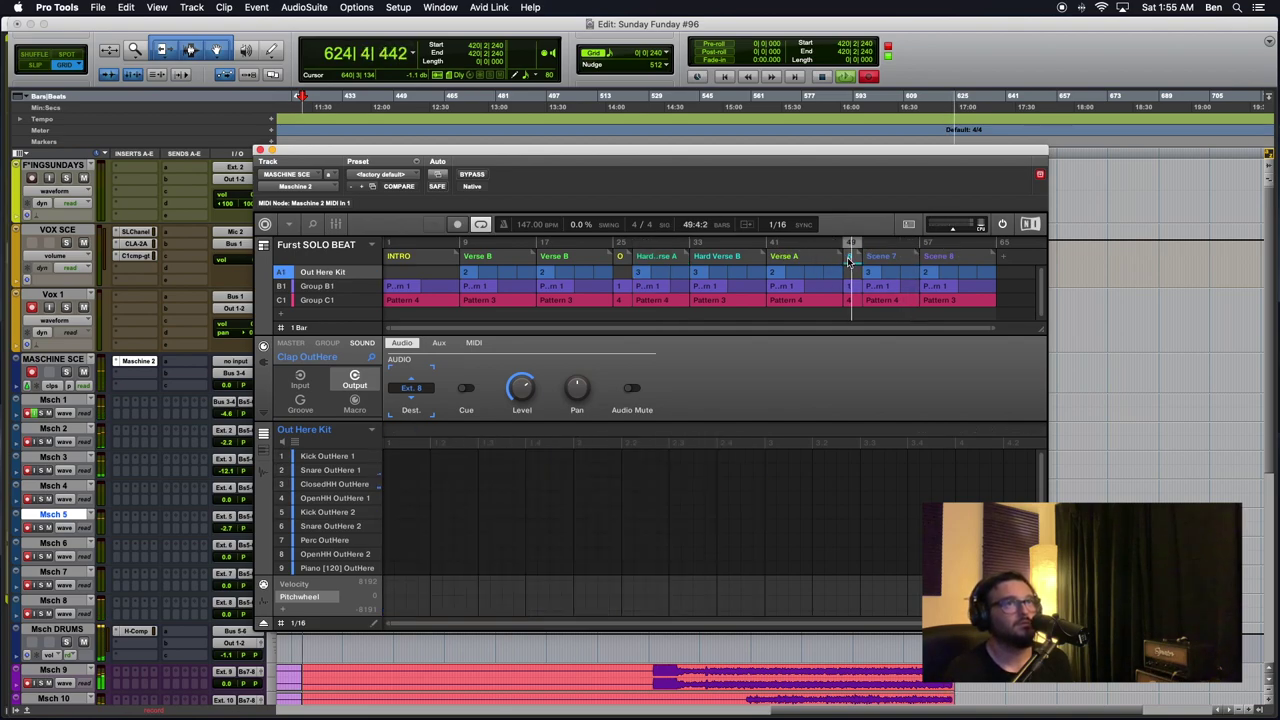
left_click(773, 258)
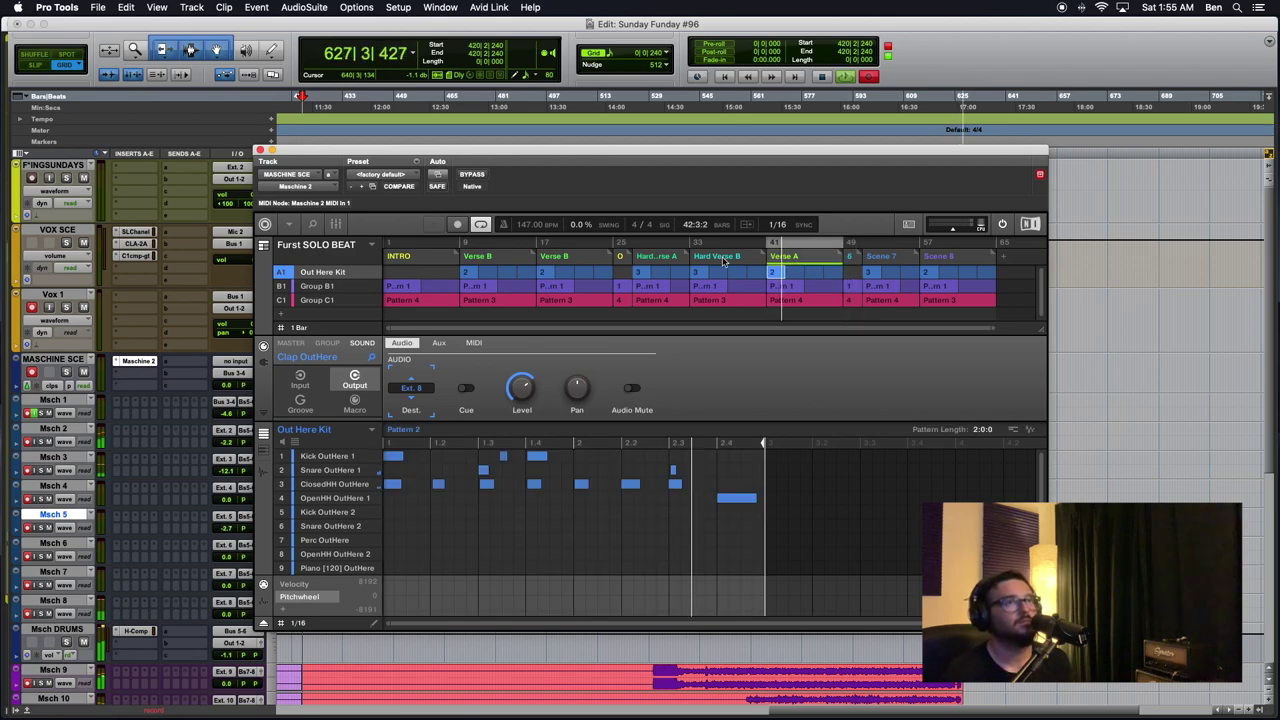
left_click(478, 256)
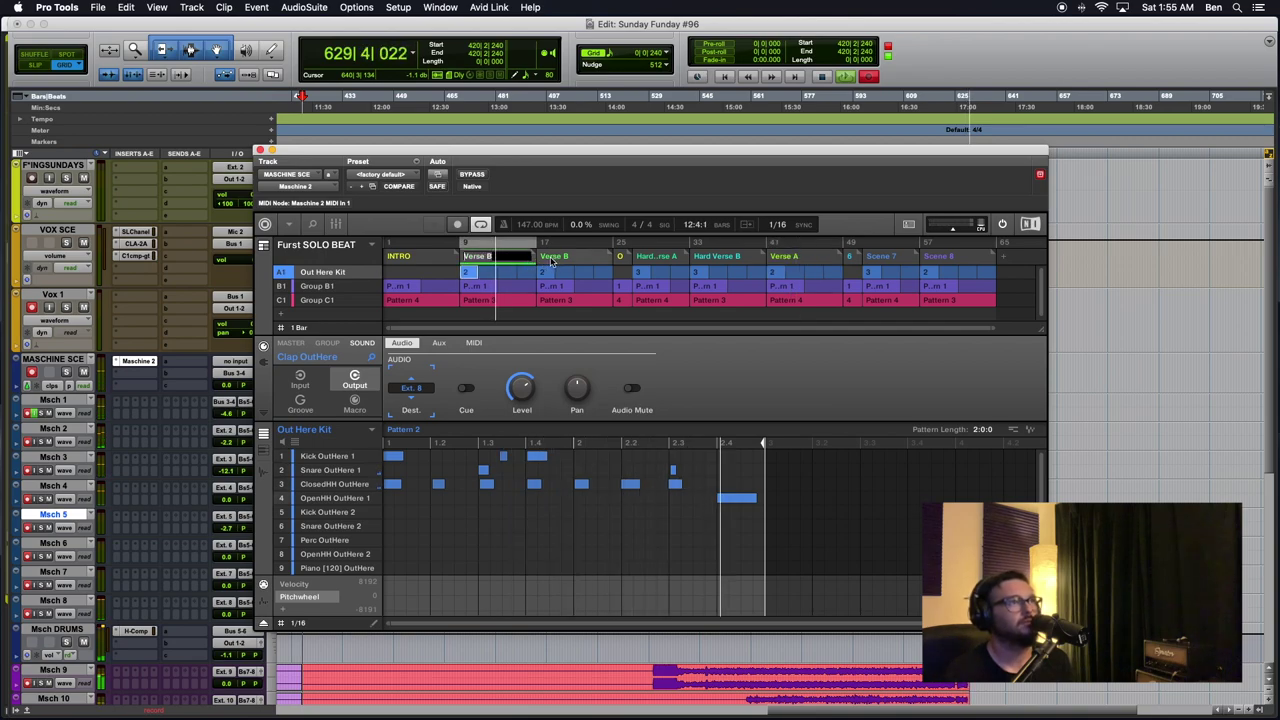
left_click(662, 258)
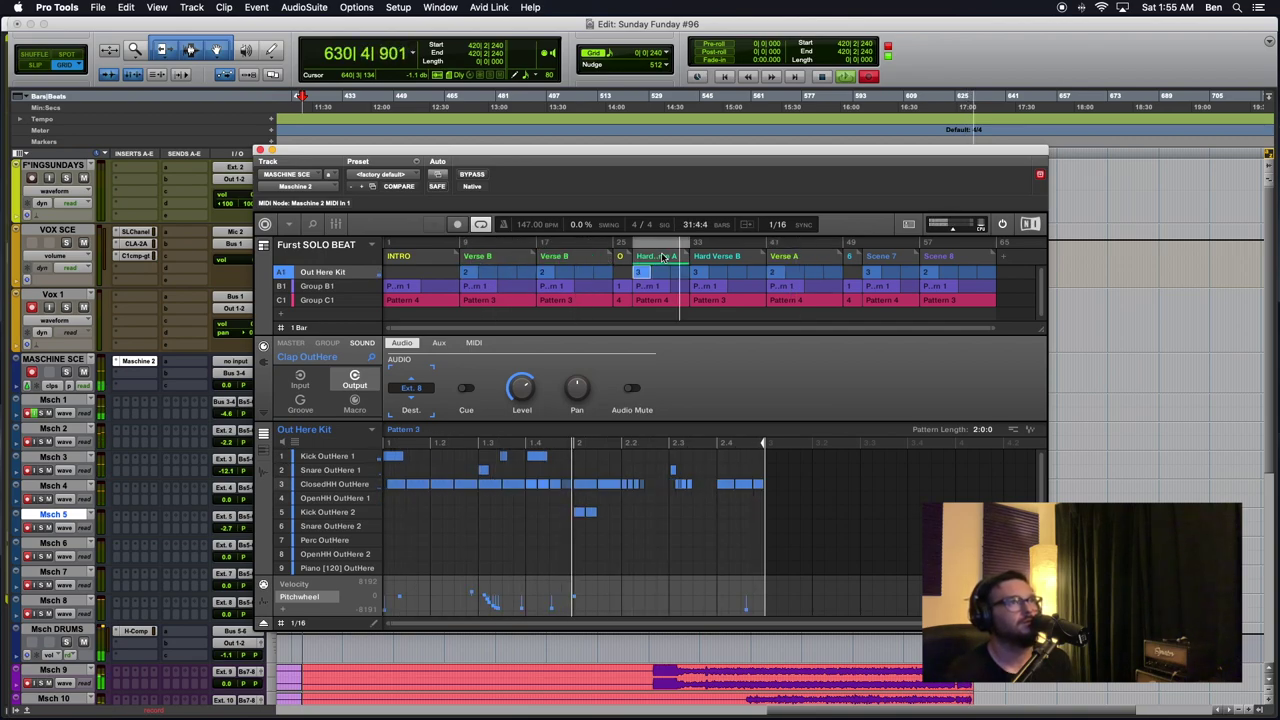
Jump Maschine's playback through the short scene at bar 25, INTRO and Hard Verse A, and move the plug-in lower over the Edit window
left_click(620, 258)
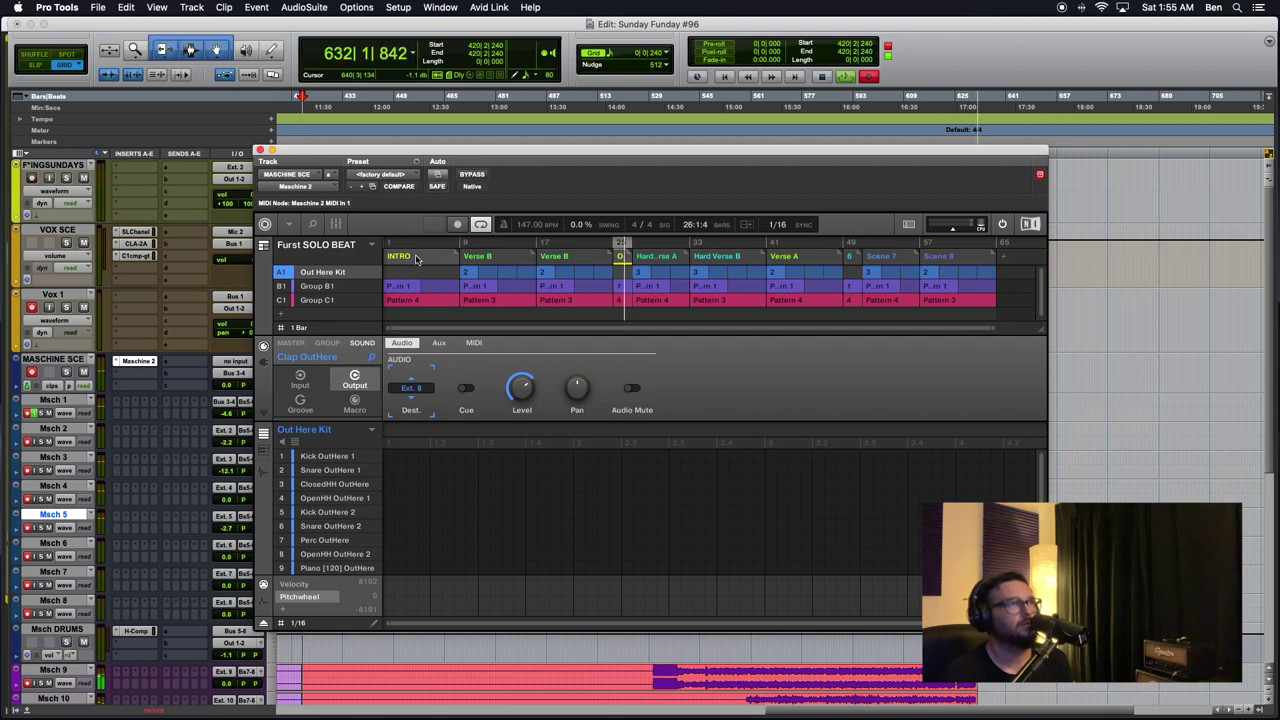
left_click(417, 259)
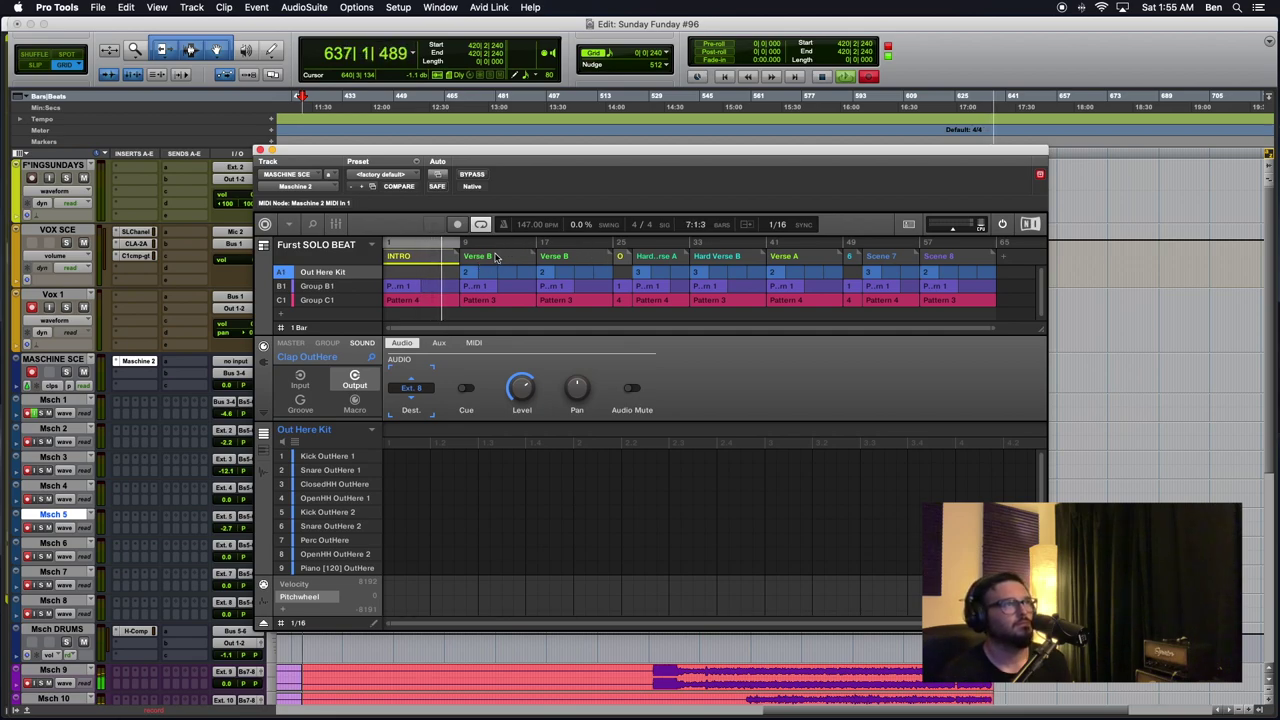
left_click(655, 262)
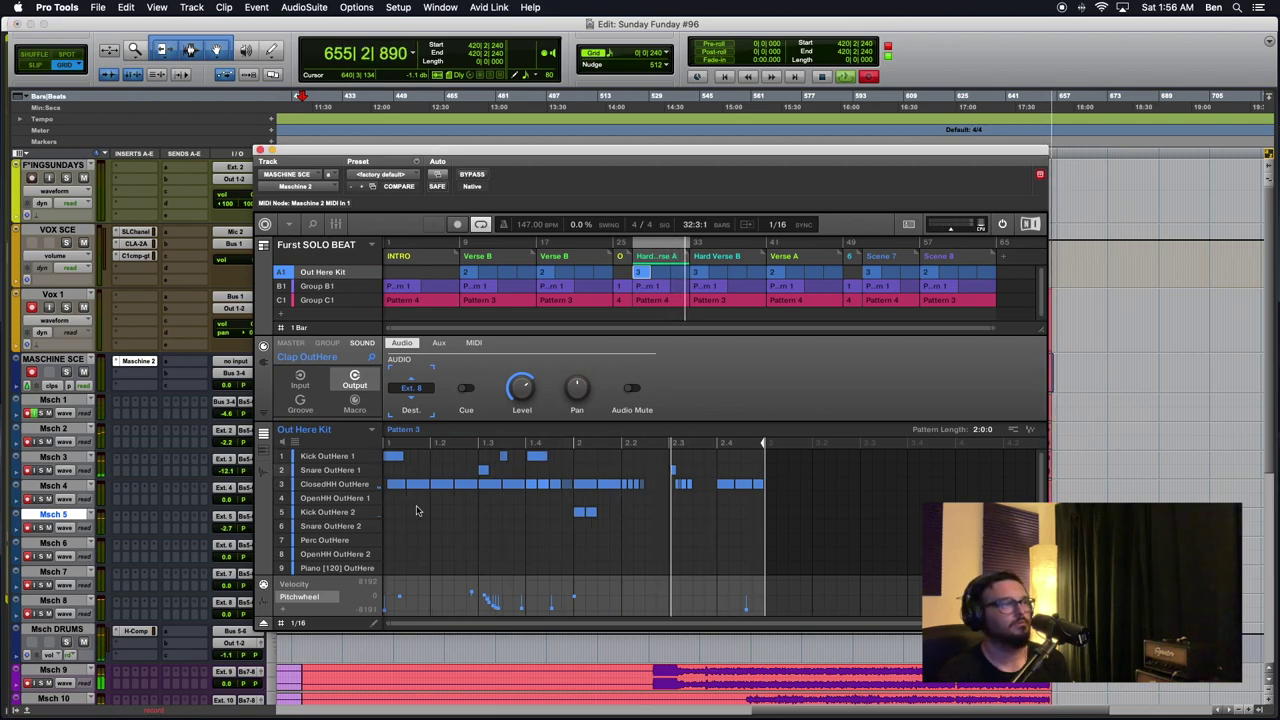
left_click_drag(462, 152, 474, 190)
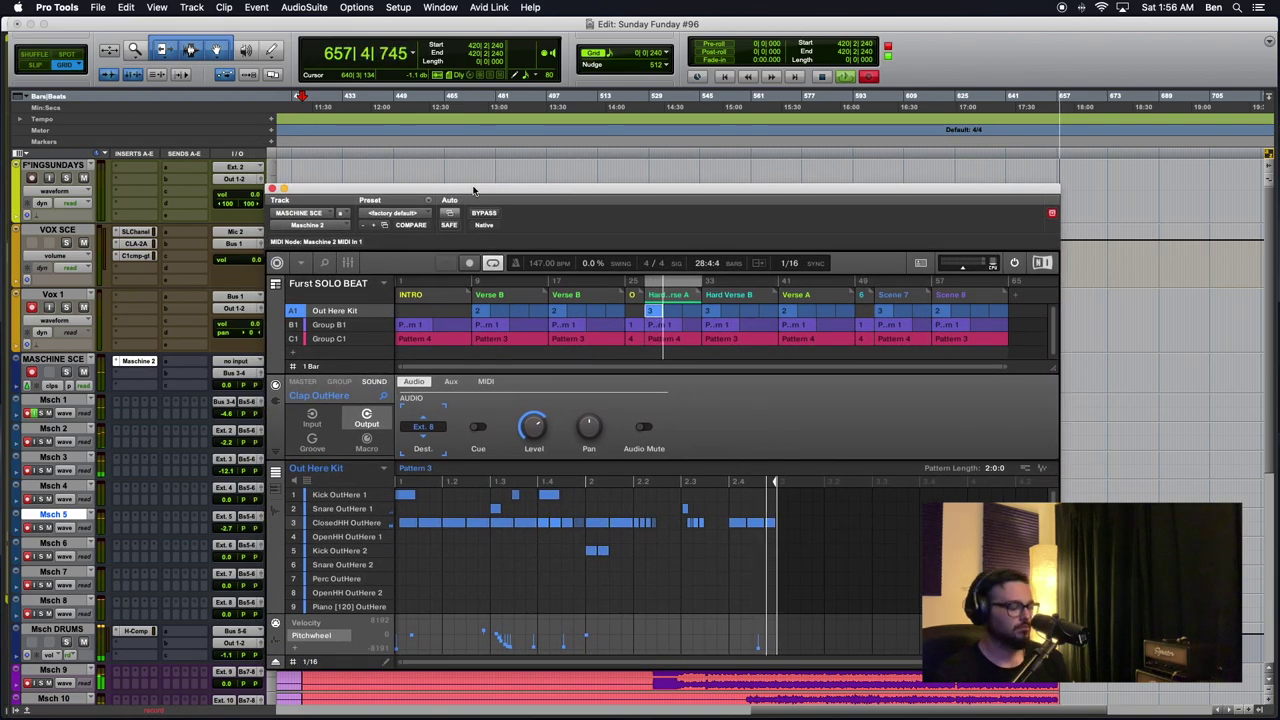
Switch playback between Hard Verse B and the short scene at bar 25, and loop from that short scene through Hard Verse B
left_click(753, 285)
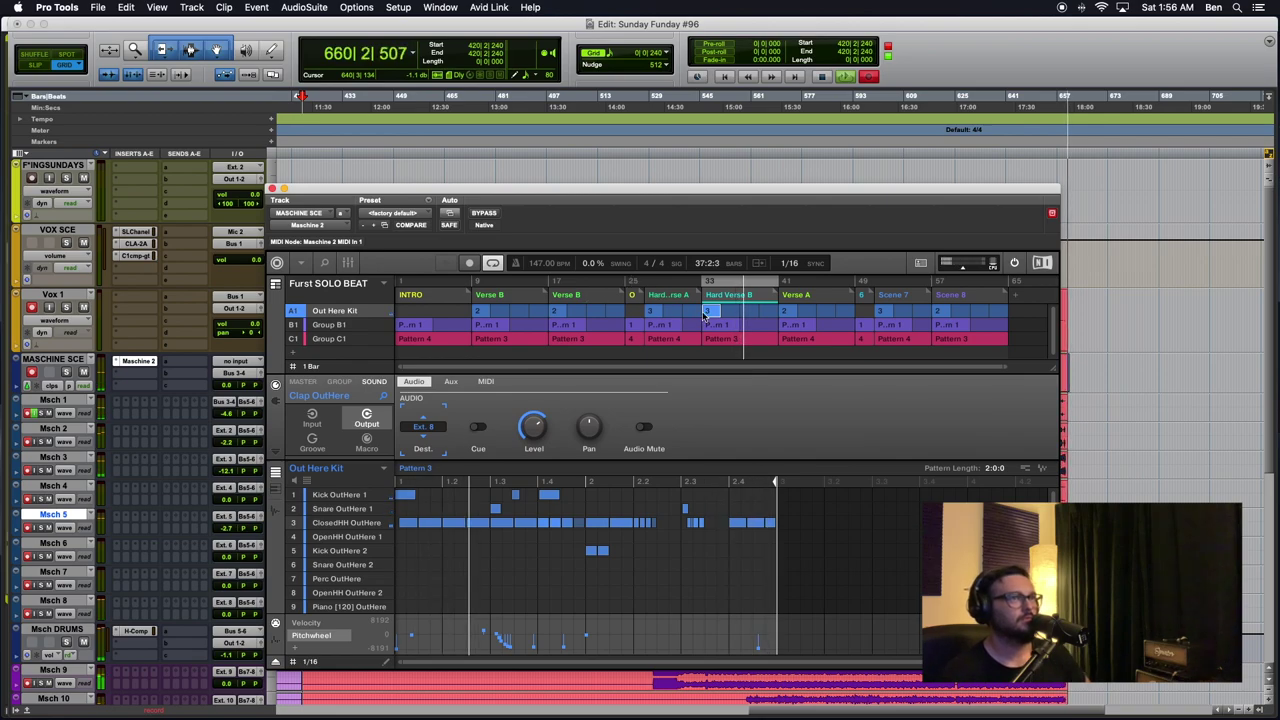
left_click(630, 293)
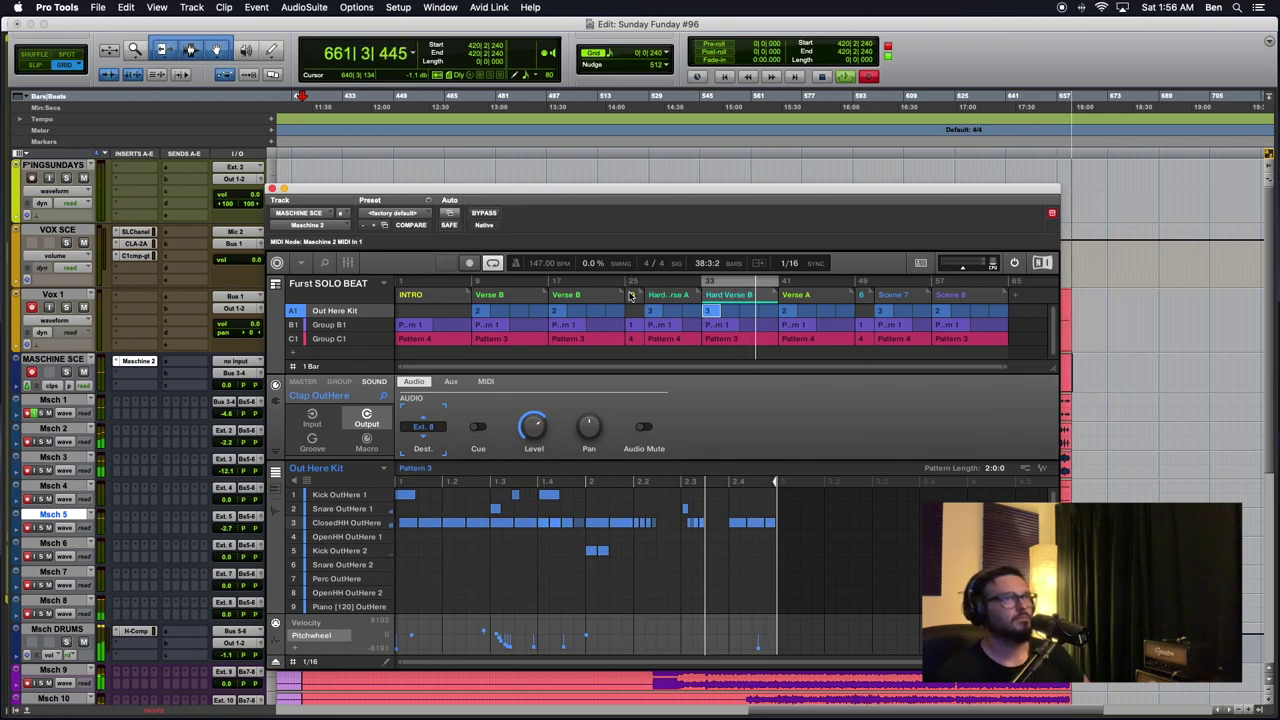
left_click(729, 309)
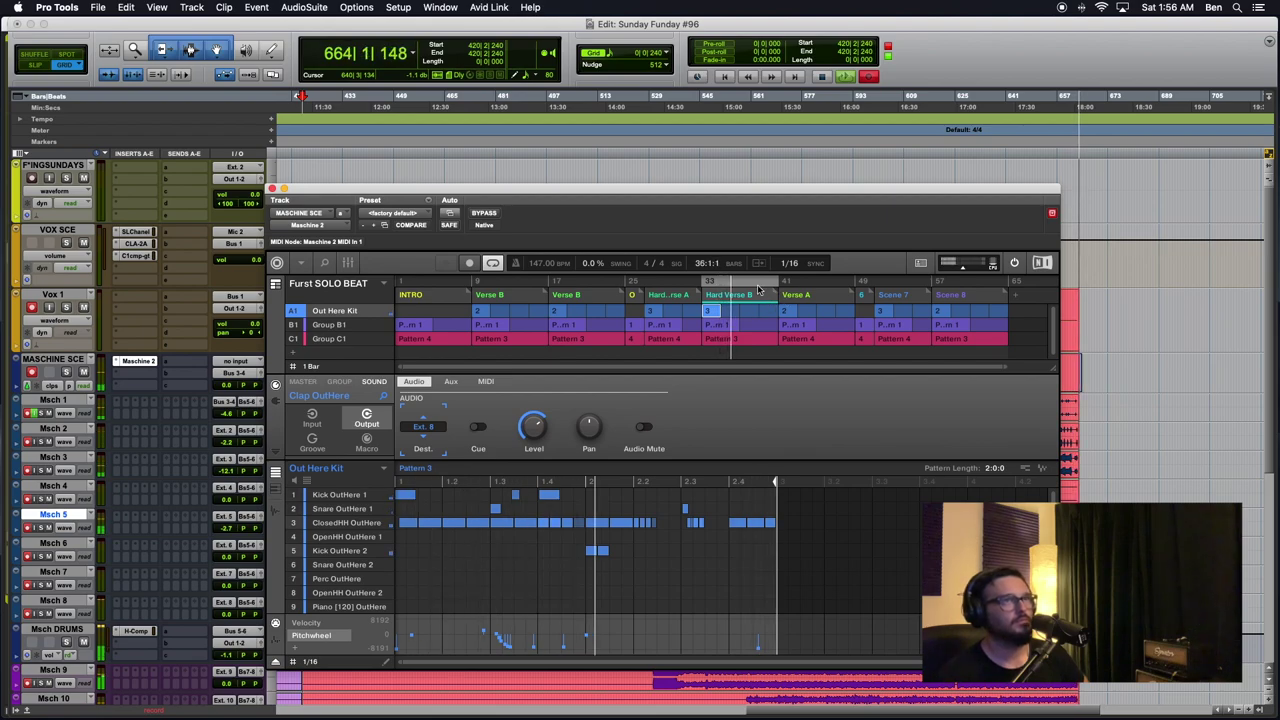
left_click(631, 297)
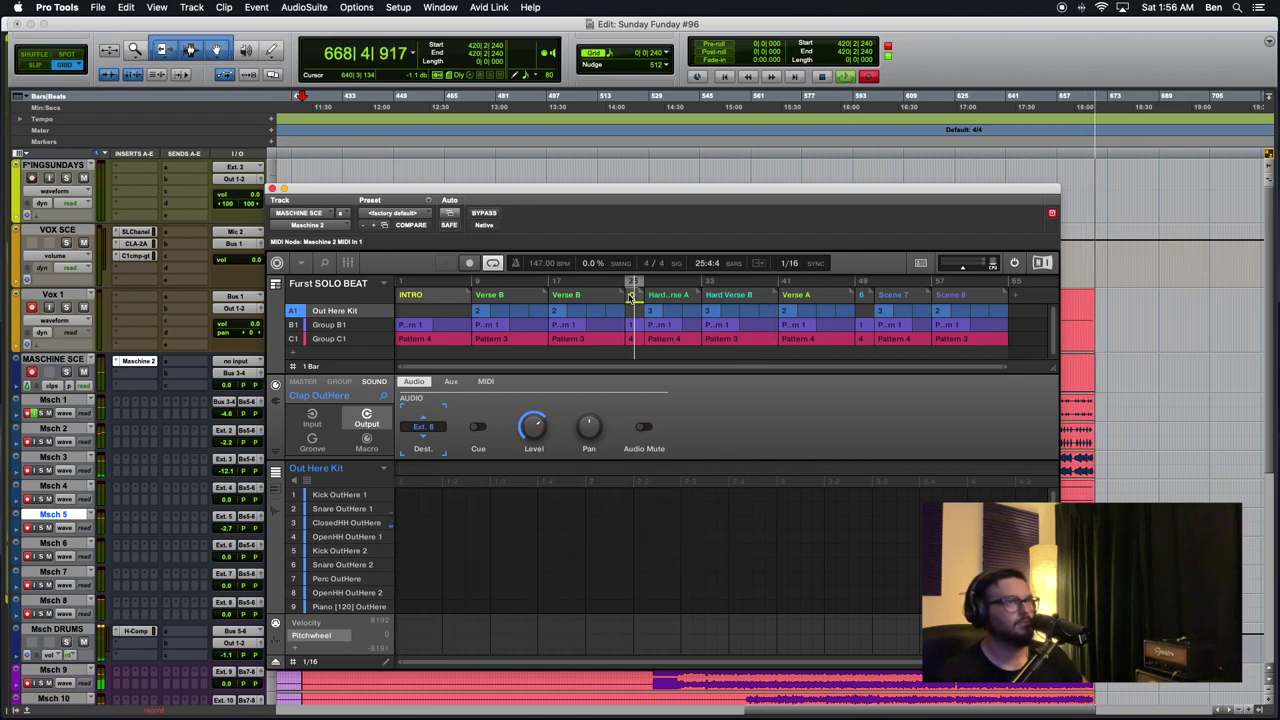
left_click(708, 296)
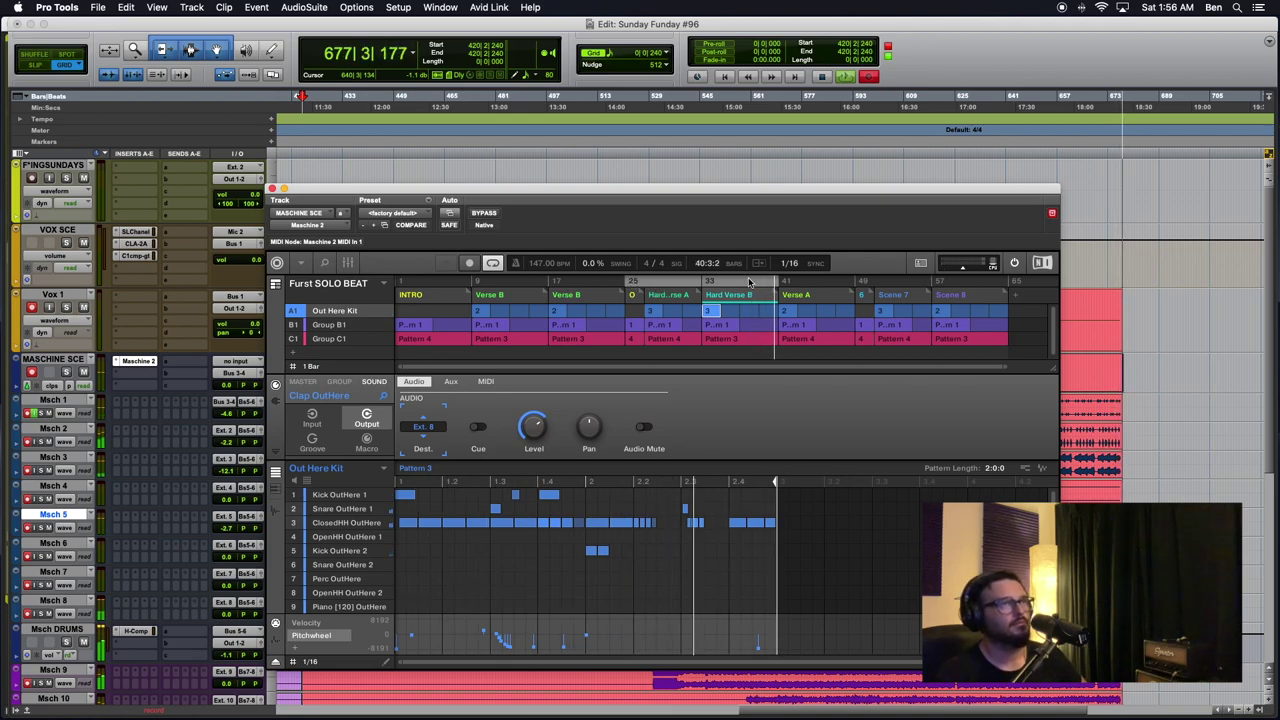
left_click(655, 292)
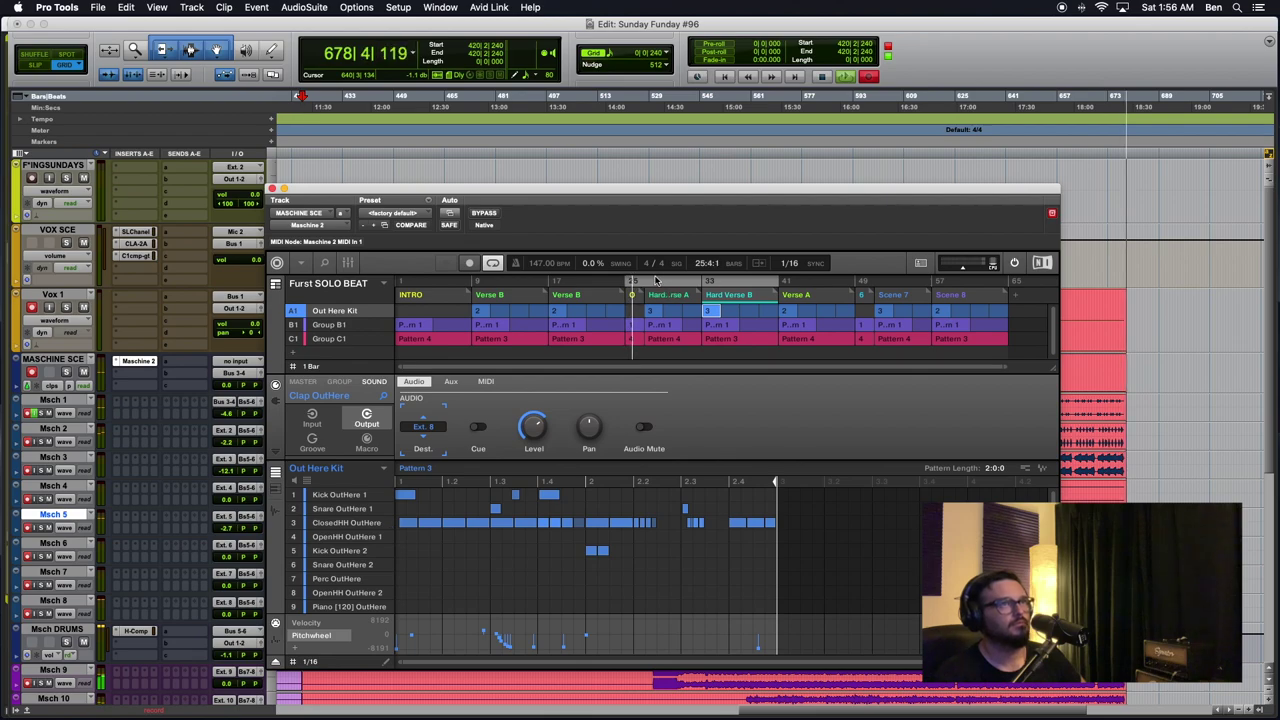
left_click(704, 281)
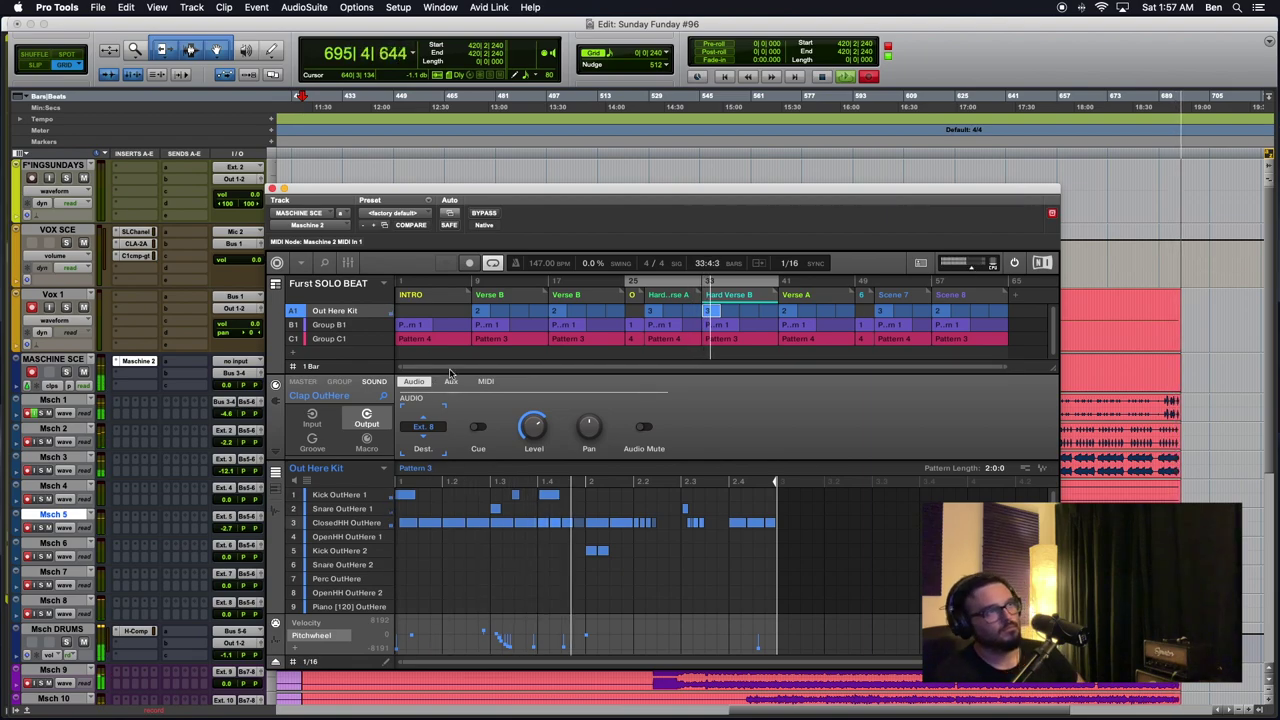
Show the Maschine master's output settings and set its audio output to Ext. 2
left_click(300, 382)
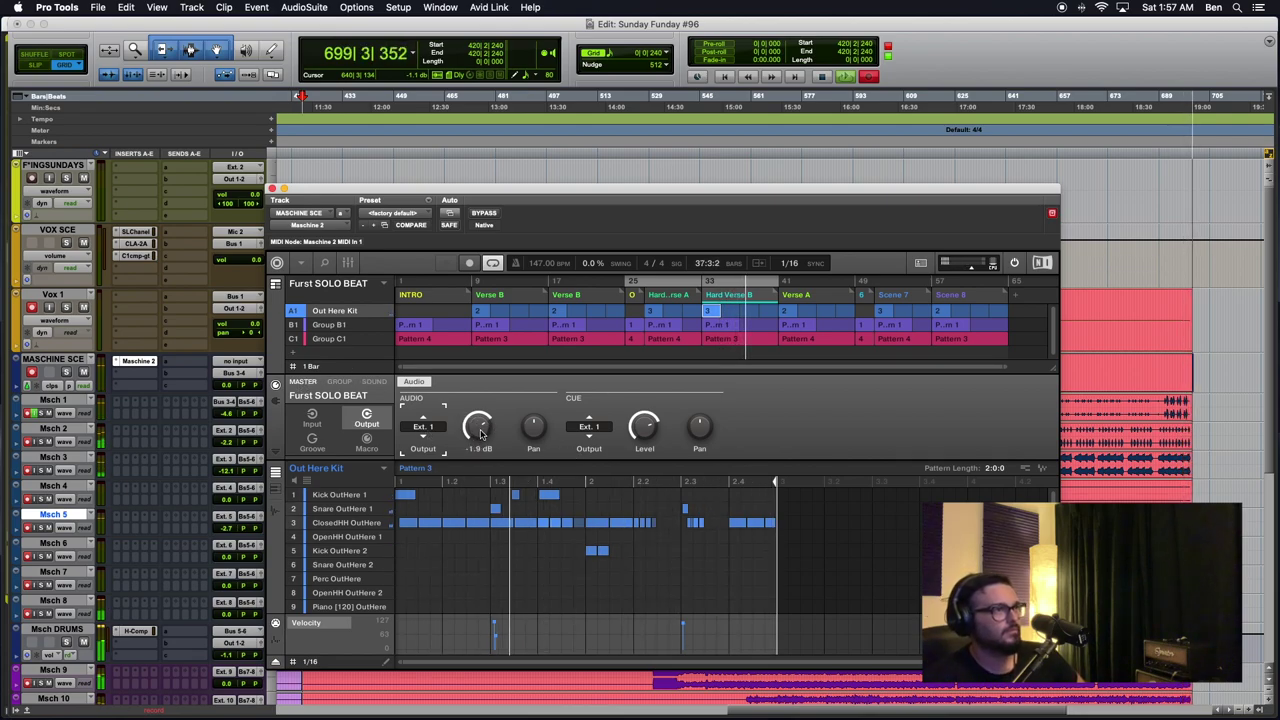
left_click(443, 432)
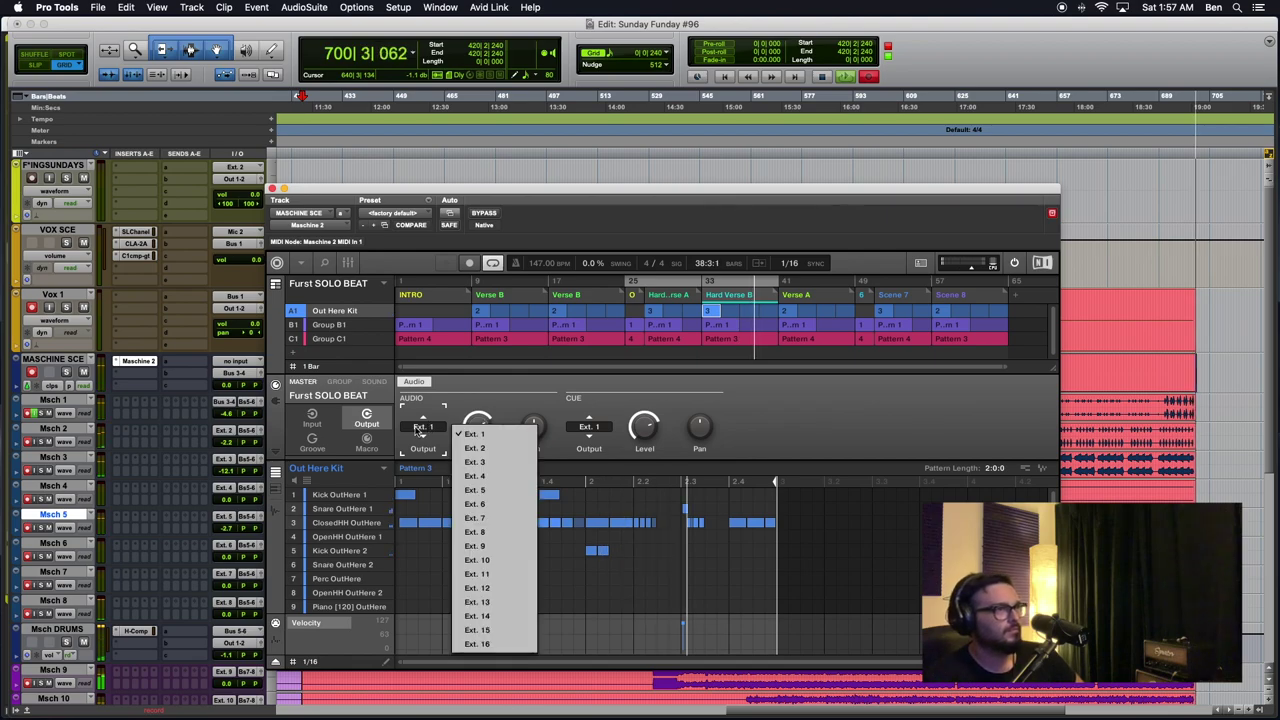
left_click(484, 426)
left_click(444, 430)
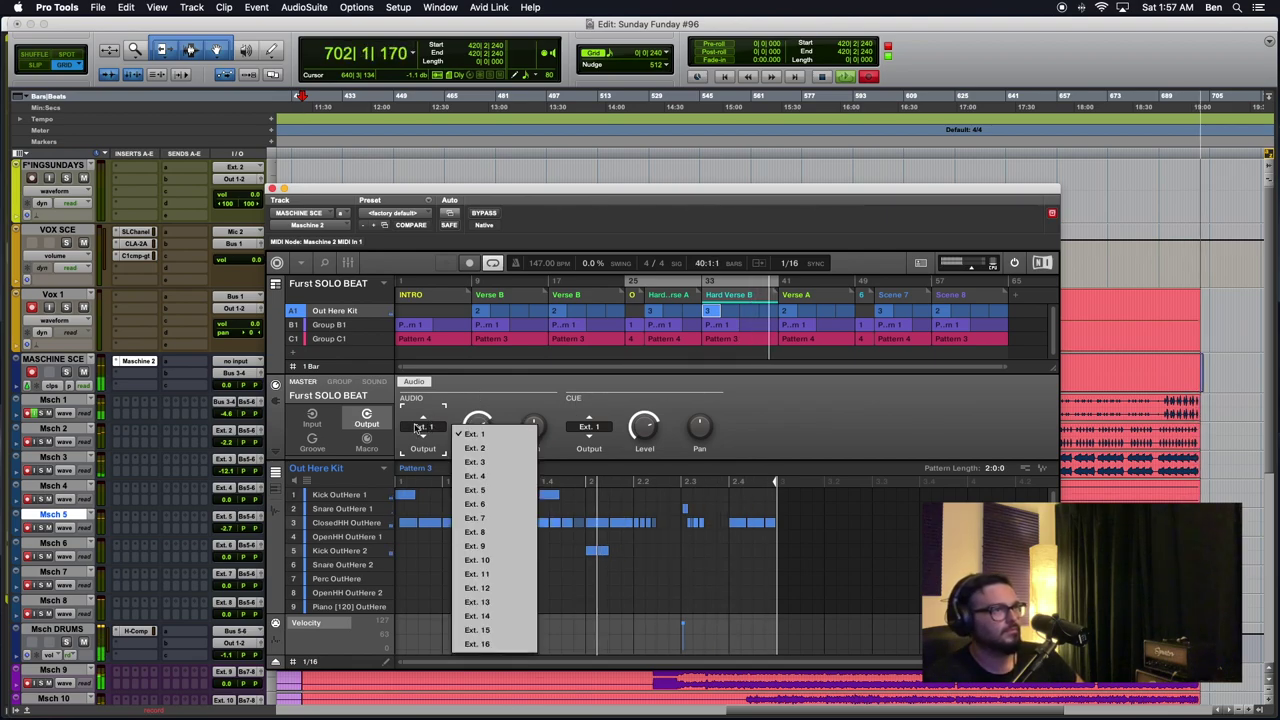
left_click(484, 451)
left_click(442, 428)
left_click(462, 404)
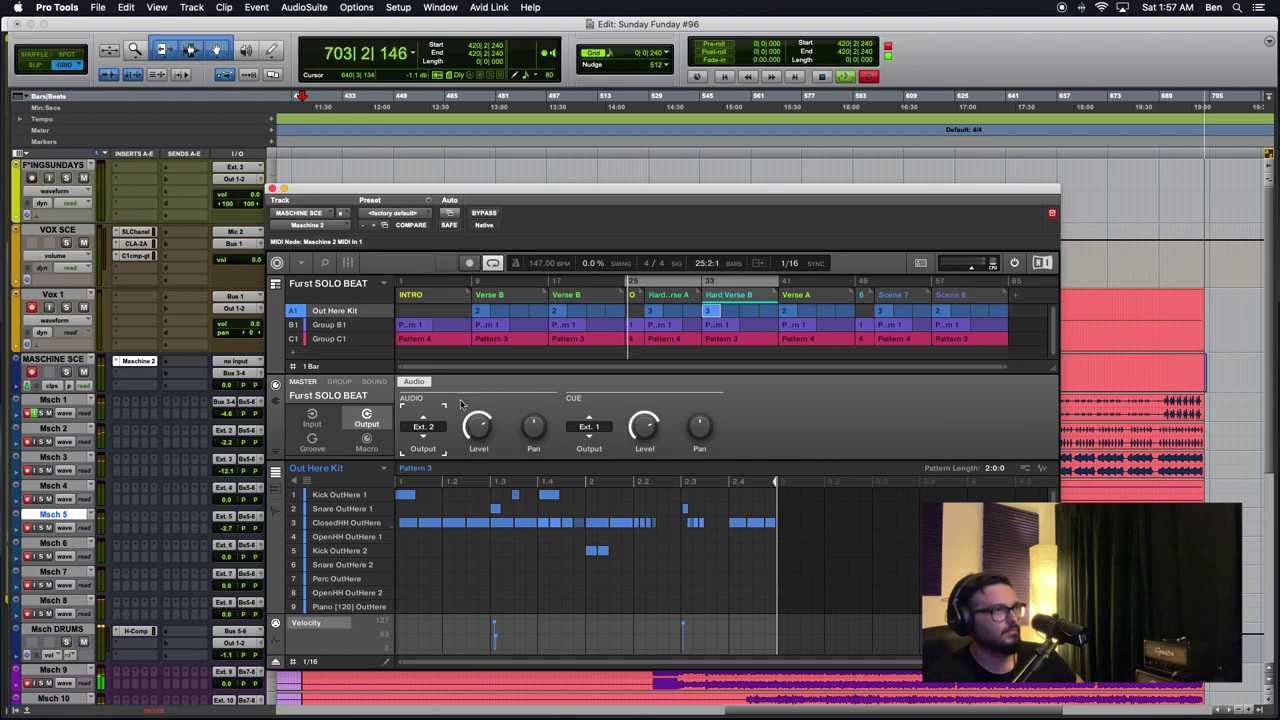
Look through the master's Macro, Groove and Input settings and return to its Output settings
left_click(367, 441)
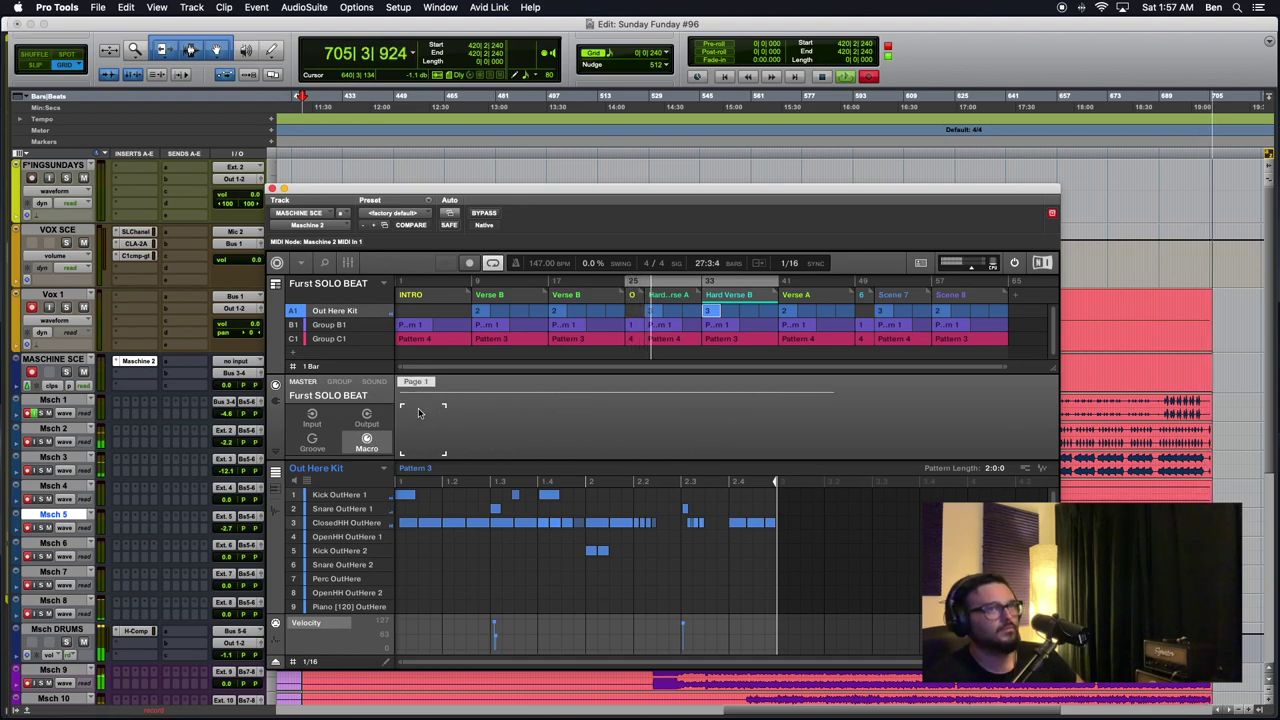
left_click(312, 441)
left_click(313, 415)
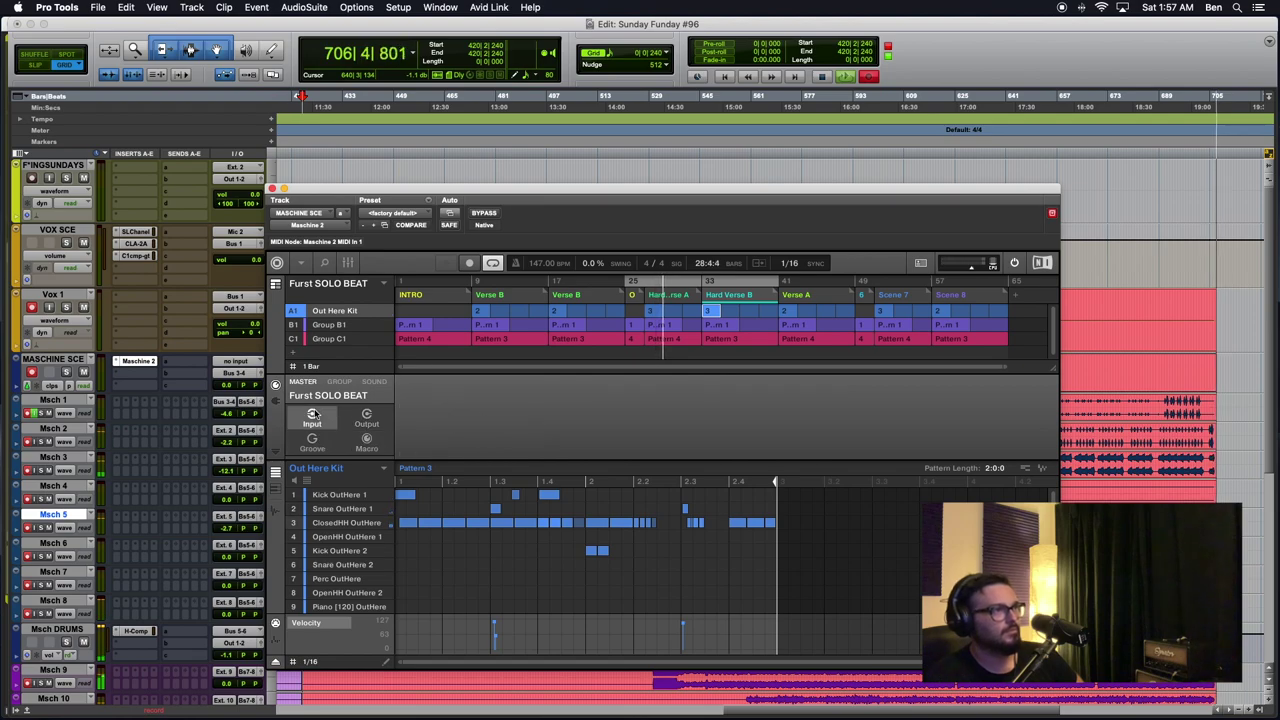
left_click(366, 417)
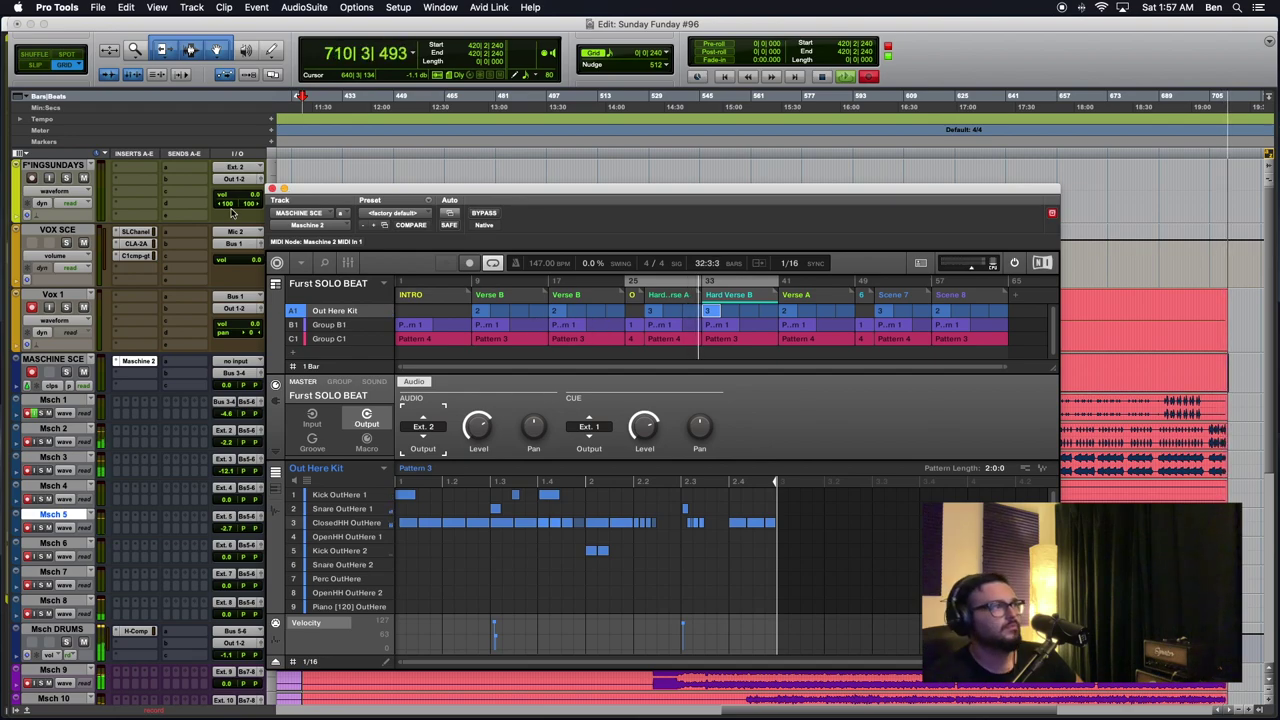
Close the plug-in, check the track levels in the Mix window and the recorded waveforms in the Edit window, and reopen Maschine 2
left_click(271, 188)
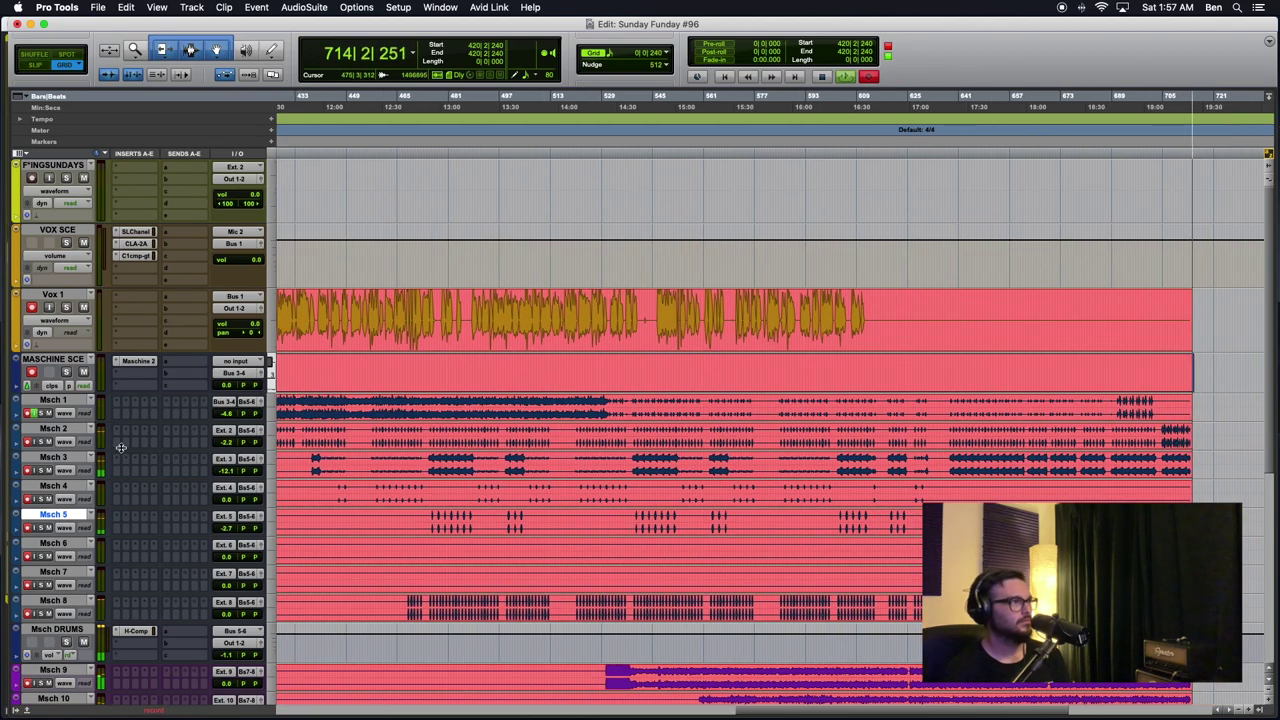
key("super+equal")
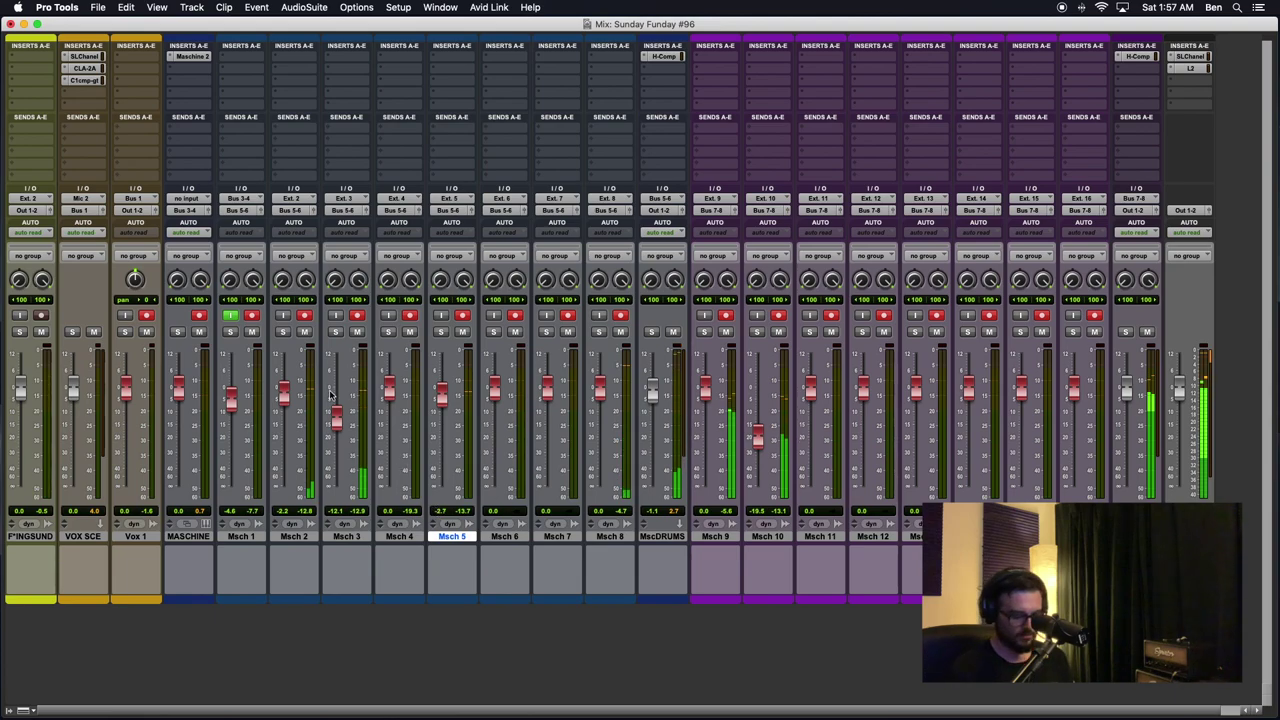
key("super+equal")
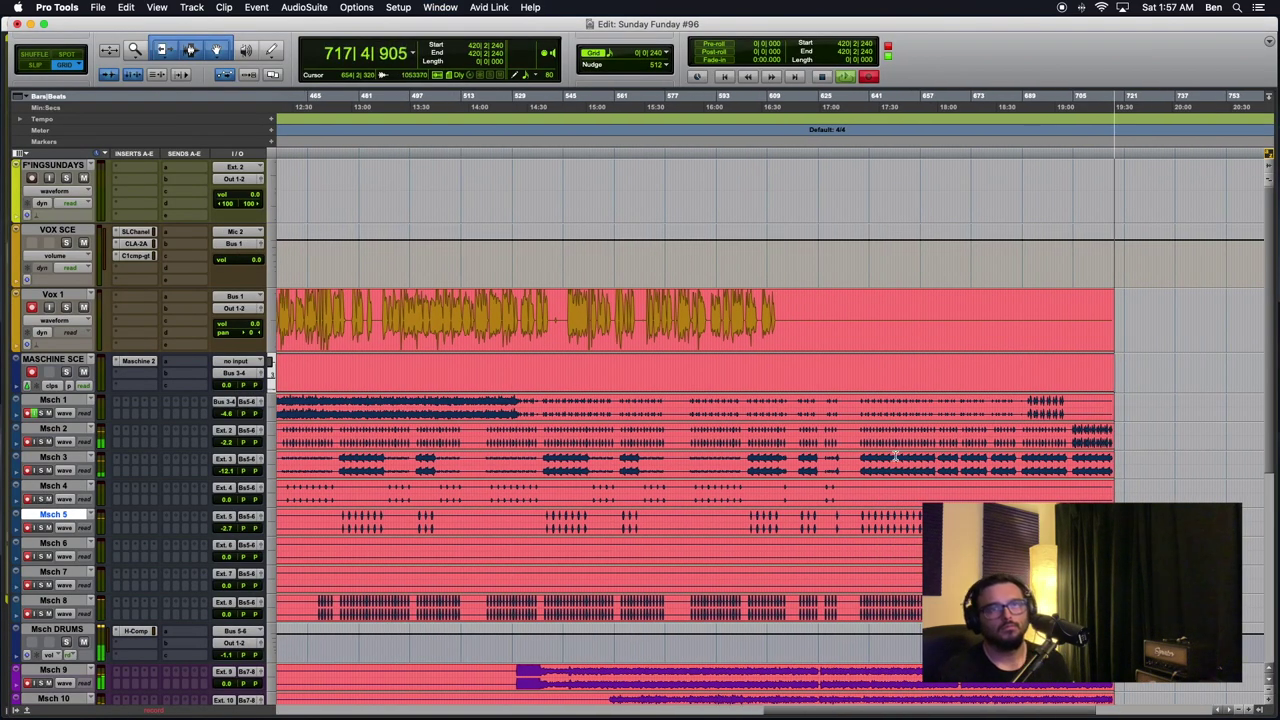
scroll(895, 456, "right", 3)
left_click(136, 362)
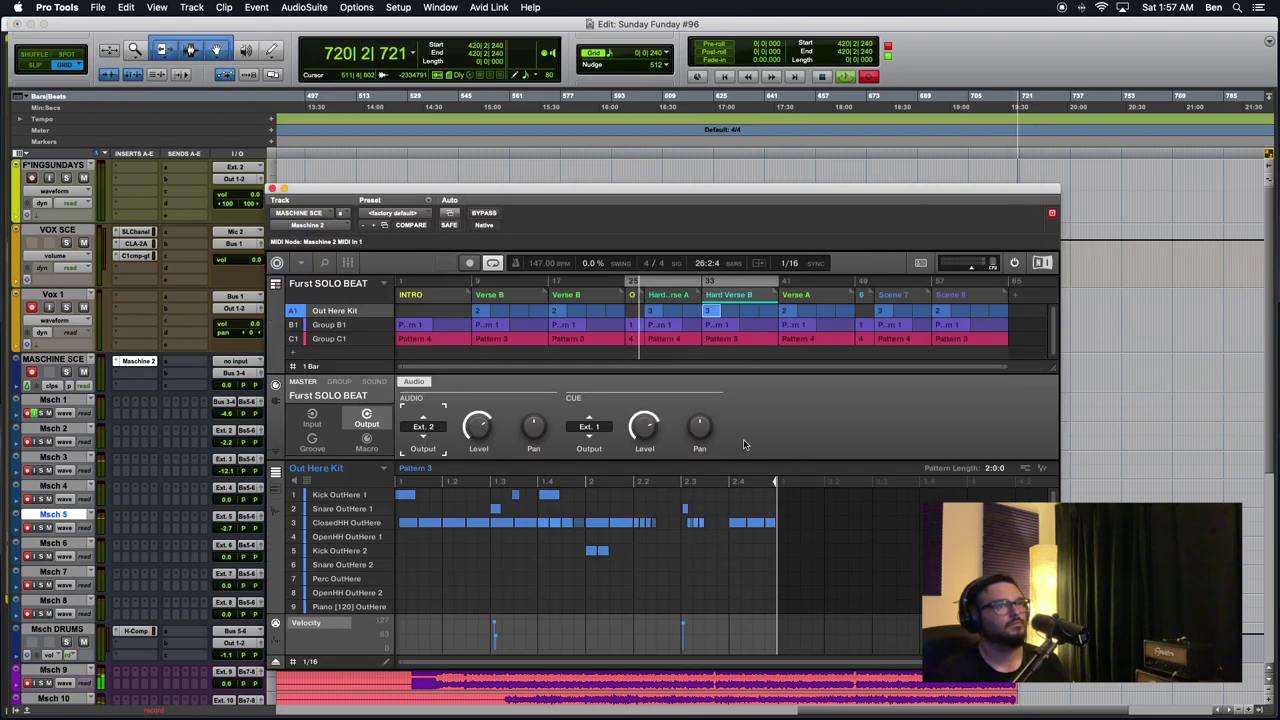
Alternate Maschine's playback repeatedly between INTRO and the second Verse B while recording, ending on the second Verse B
left_click(437, 310)
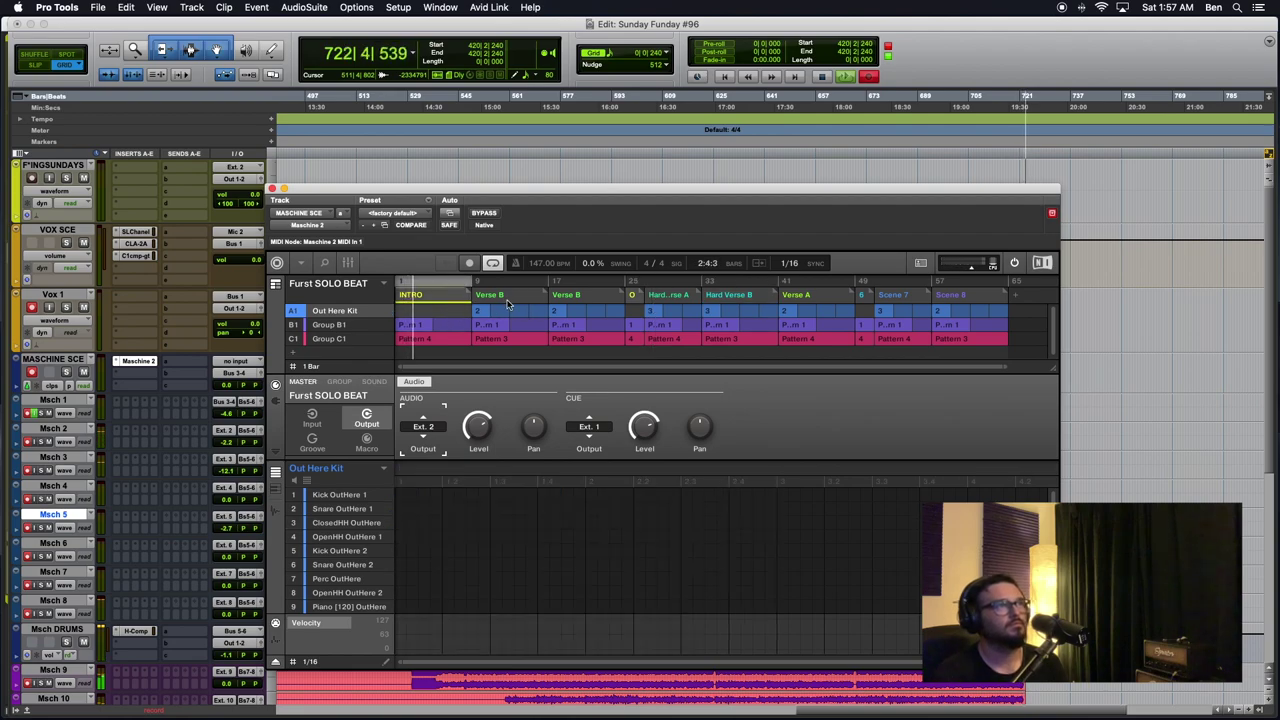
left_click(577, 298)
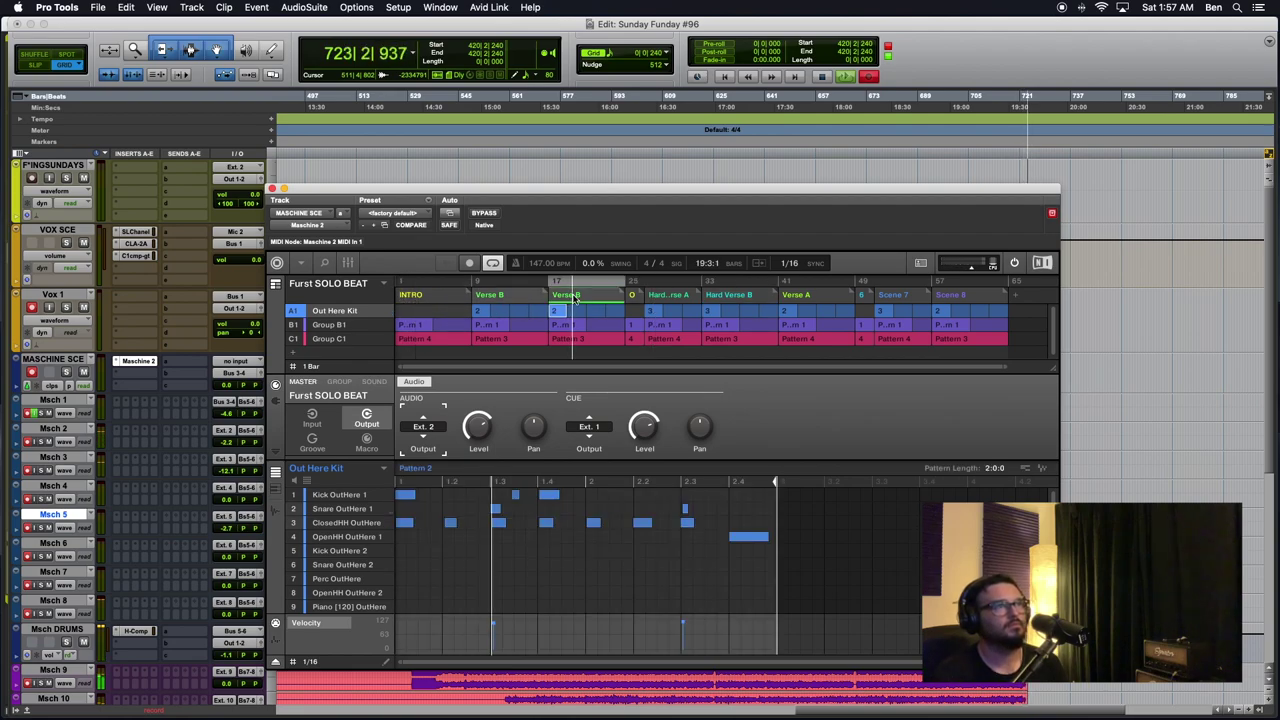
left_click(433, 294)
left_click(577, 298)
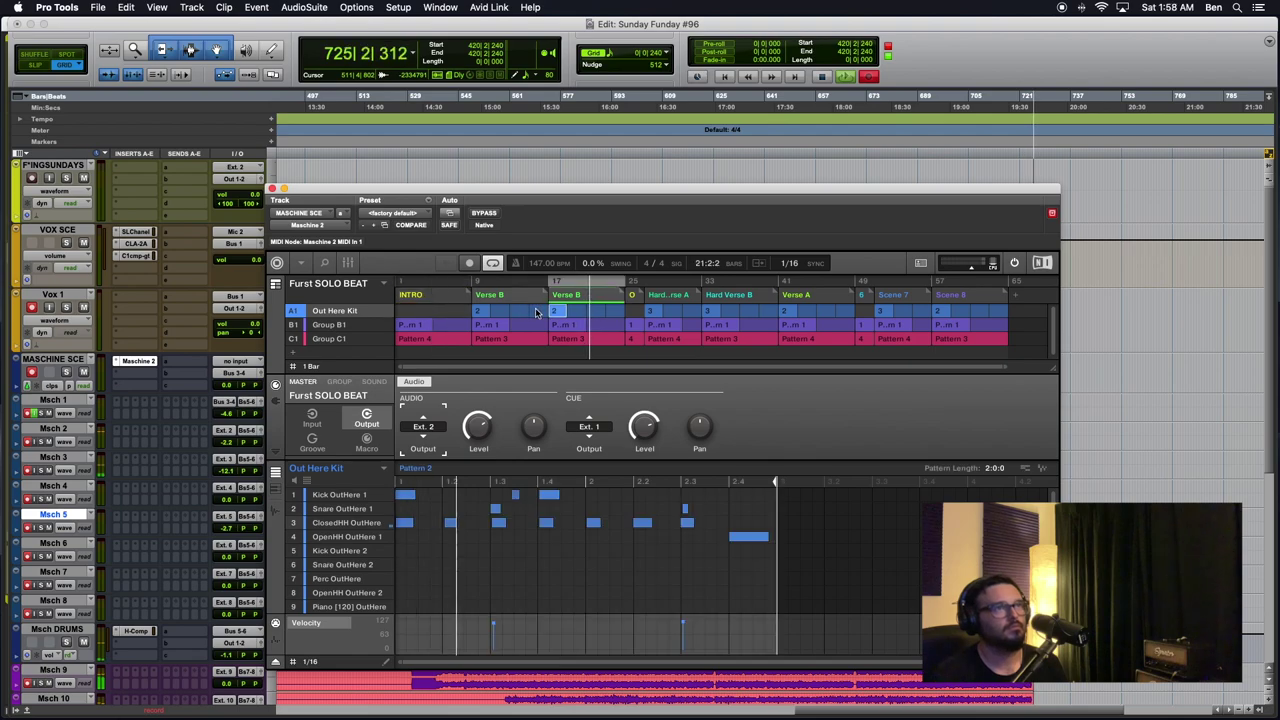
left_click(410, 298)
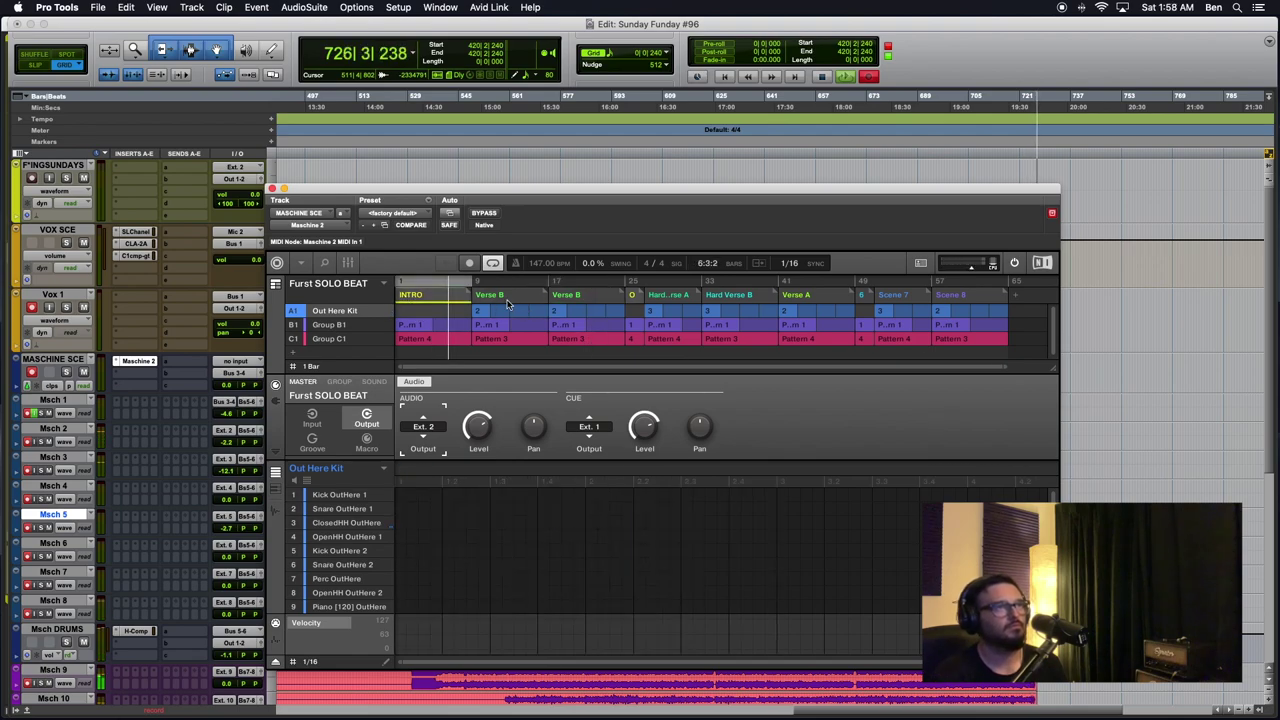
left_click(570, 296)
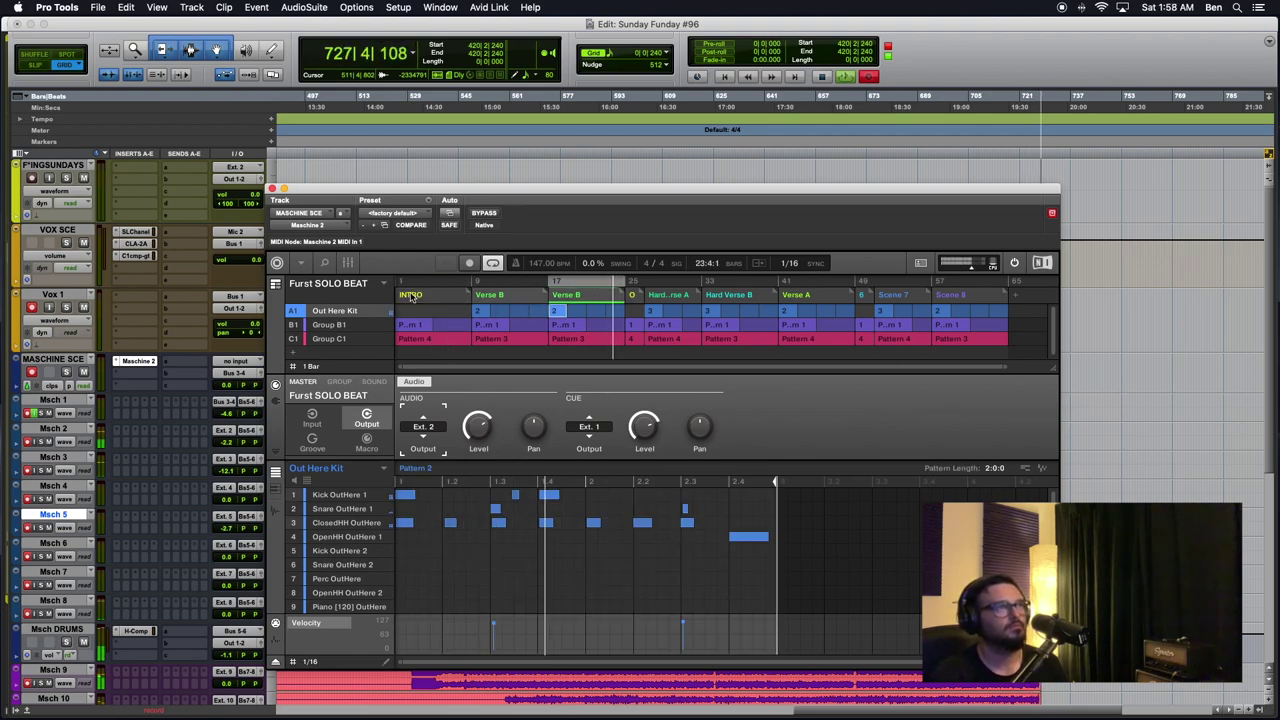
left_click(411, 297)
left_click(581, 298)
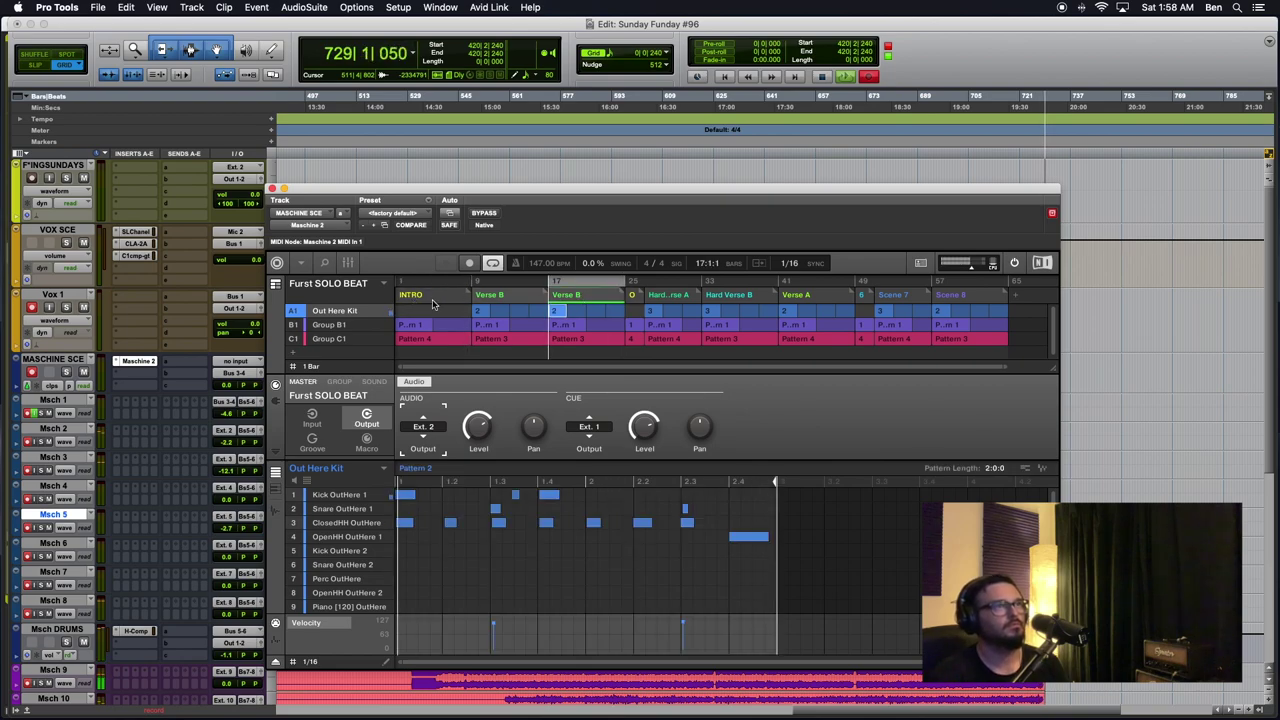
left_click(411, 297)
left_click(590, 298)
left_click(433, 295)
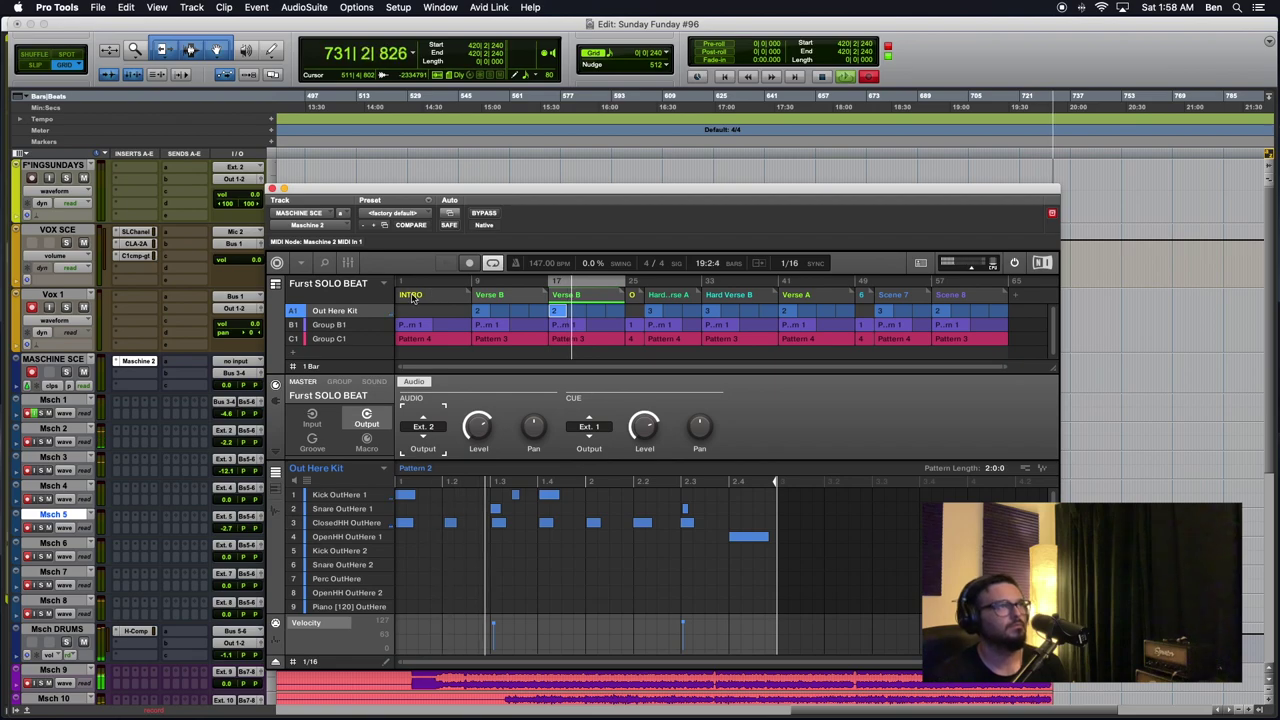
left_click(577, 298)
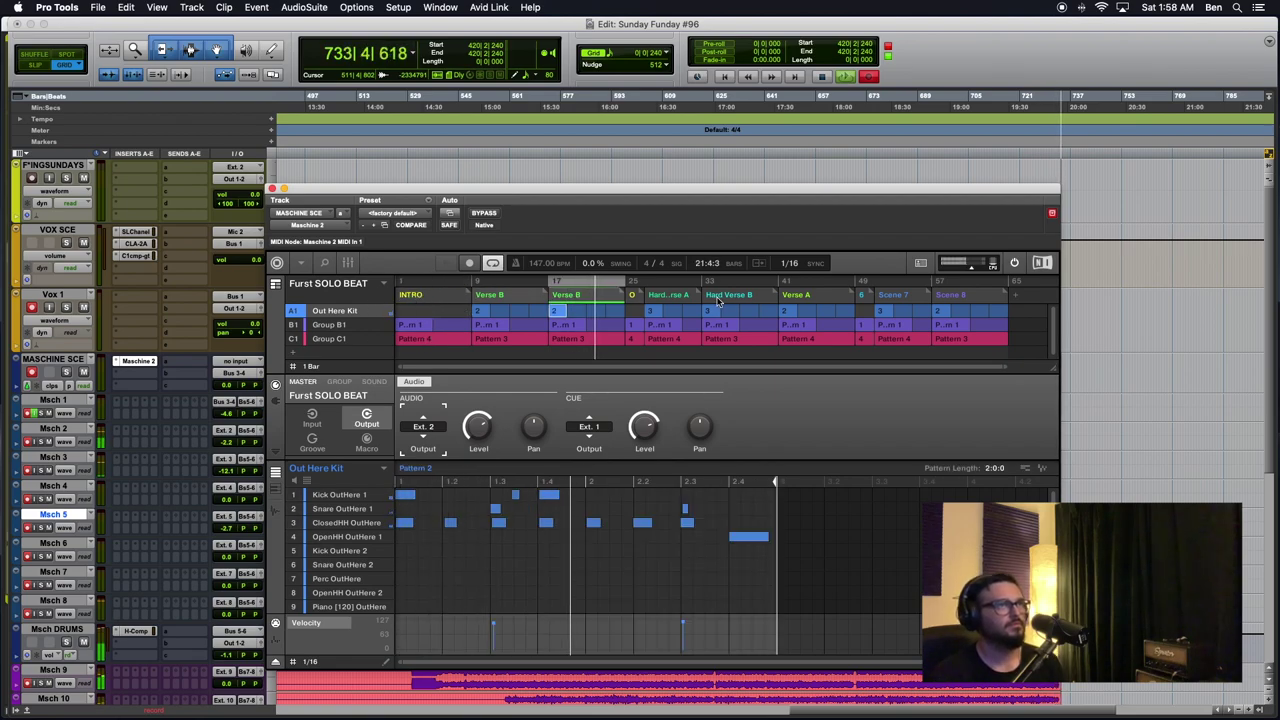
Jump the recording playback between Verse A and Hard Verse B, return to INTRO, and end on the first Verse B
left_click(808, 296)
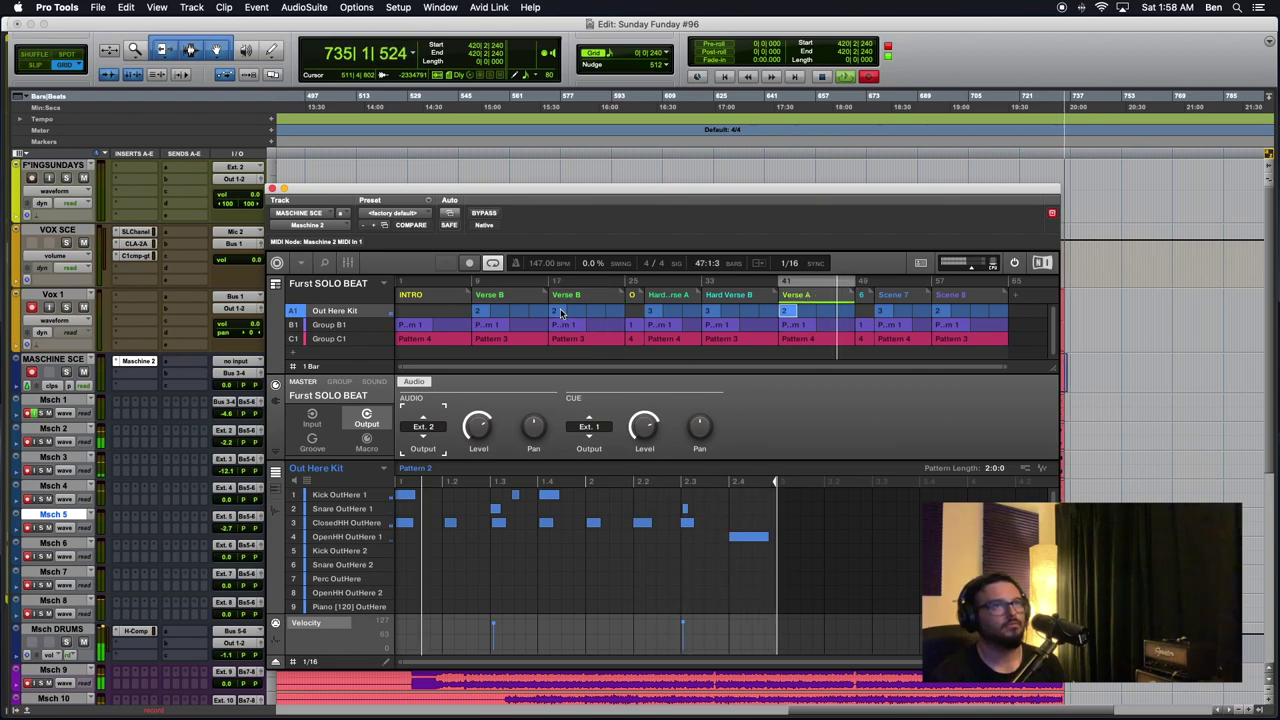
left_click(726, 296)
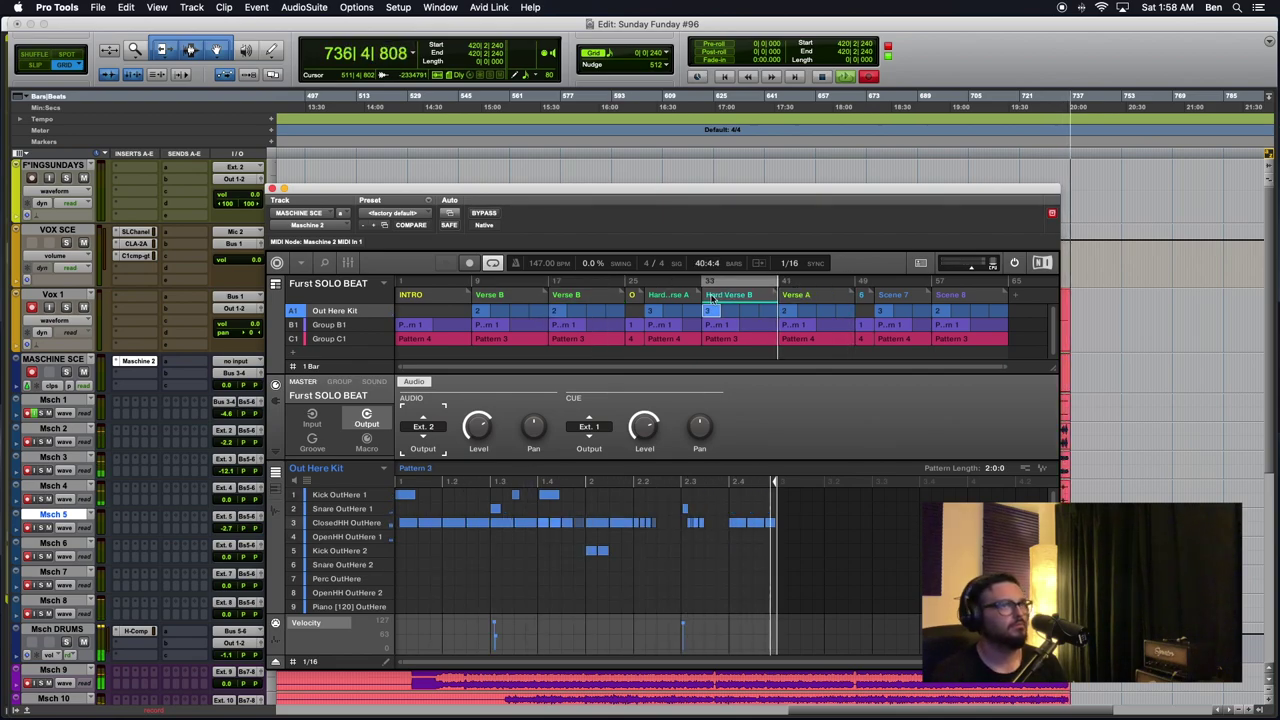
left_click(820, 297)
left_click(738, 297)
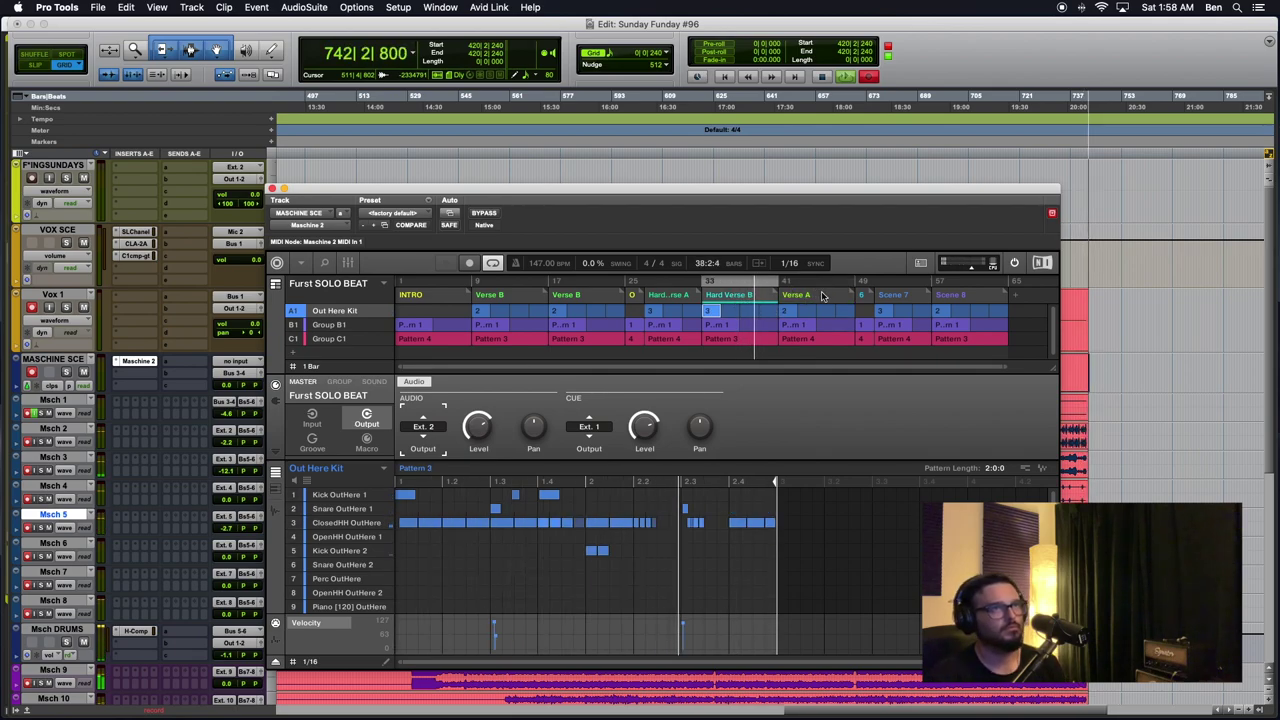
left_click(427, 294)
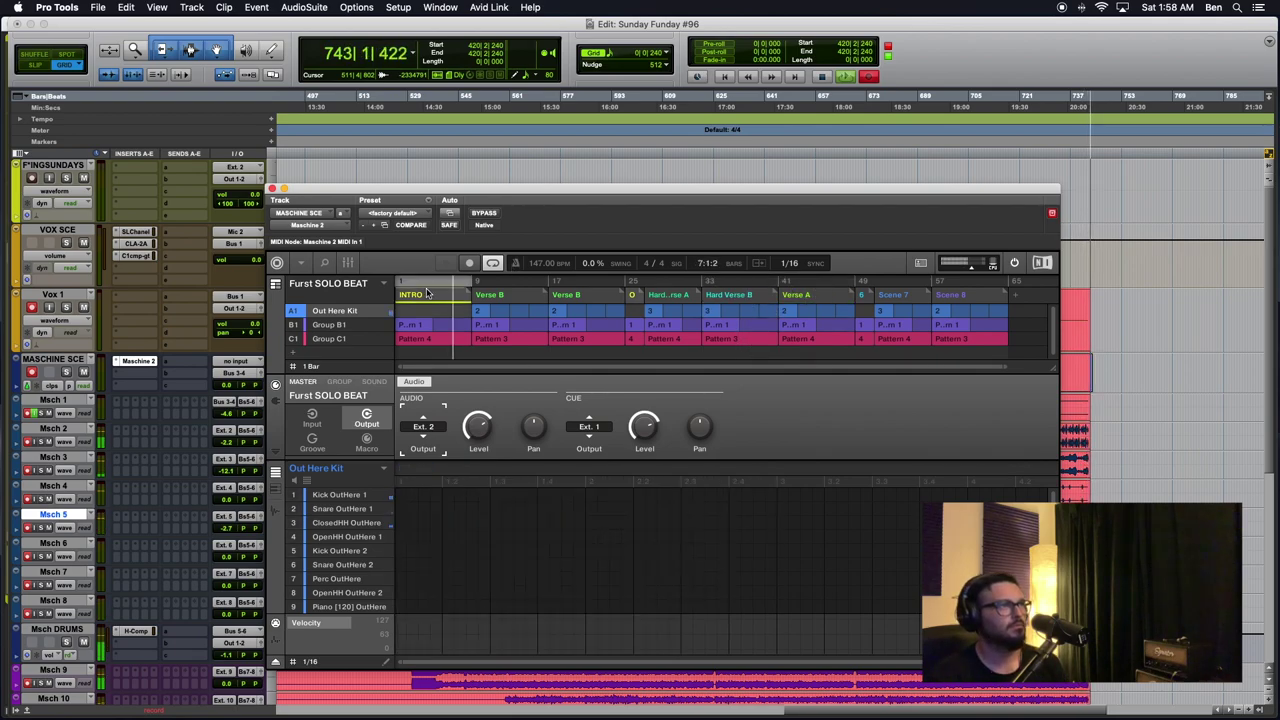
left_click(519, 300)
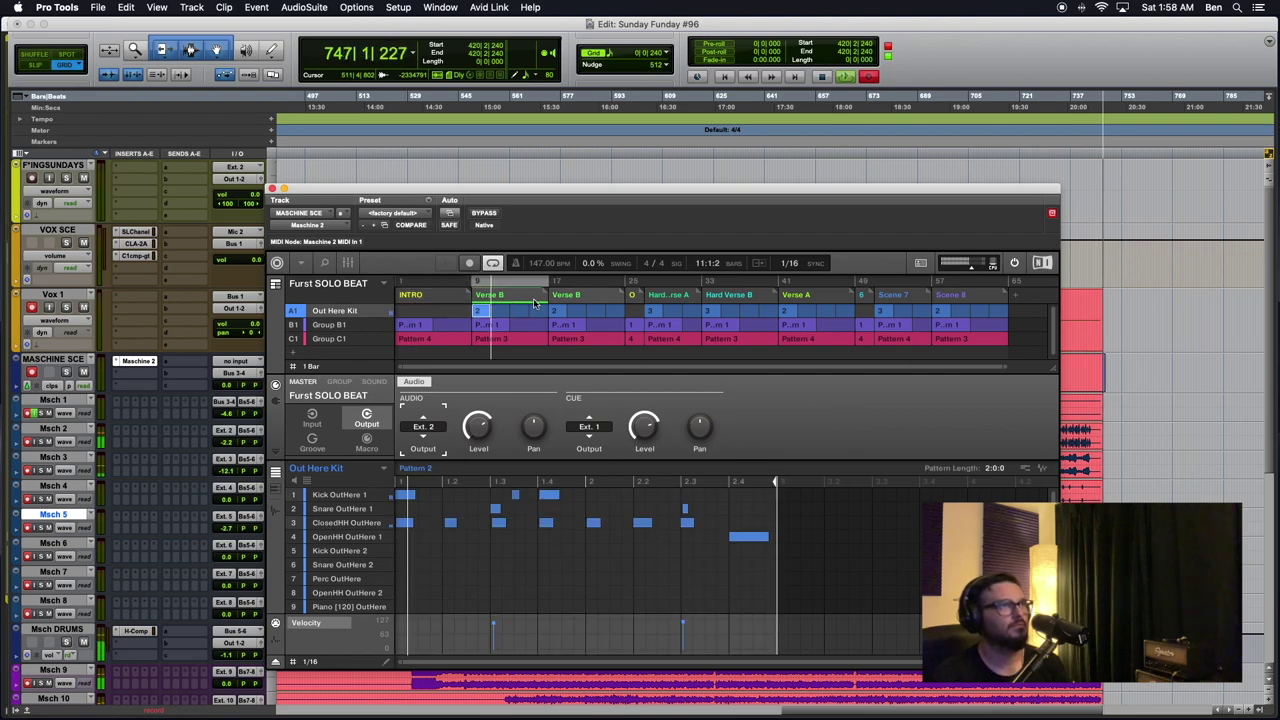
Switch Maschine's playback live from INTRO to the first Verse B, back to INTRO, and end on Hard Verse B
left_click(437, 300)
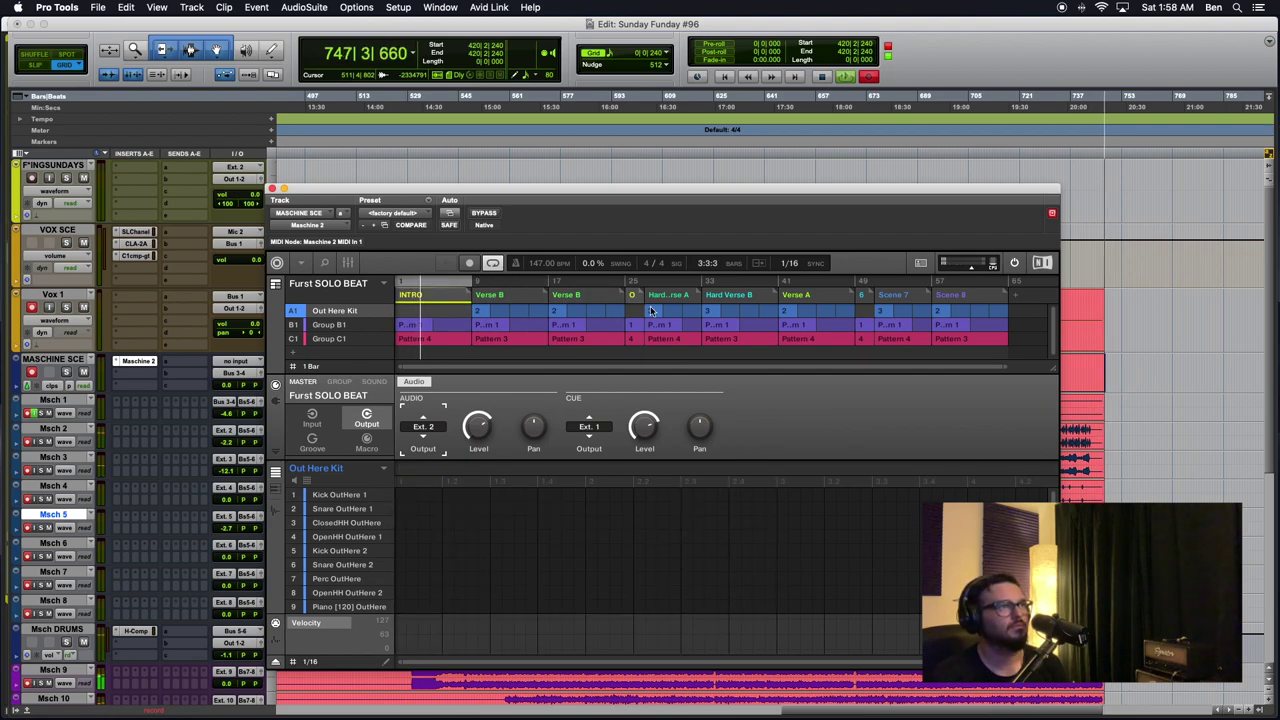
left_click(511, 298)
left_click(421, 298)
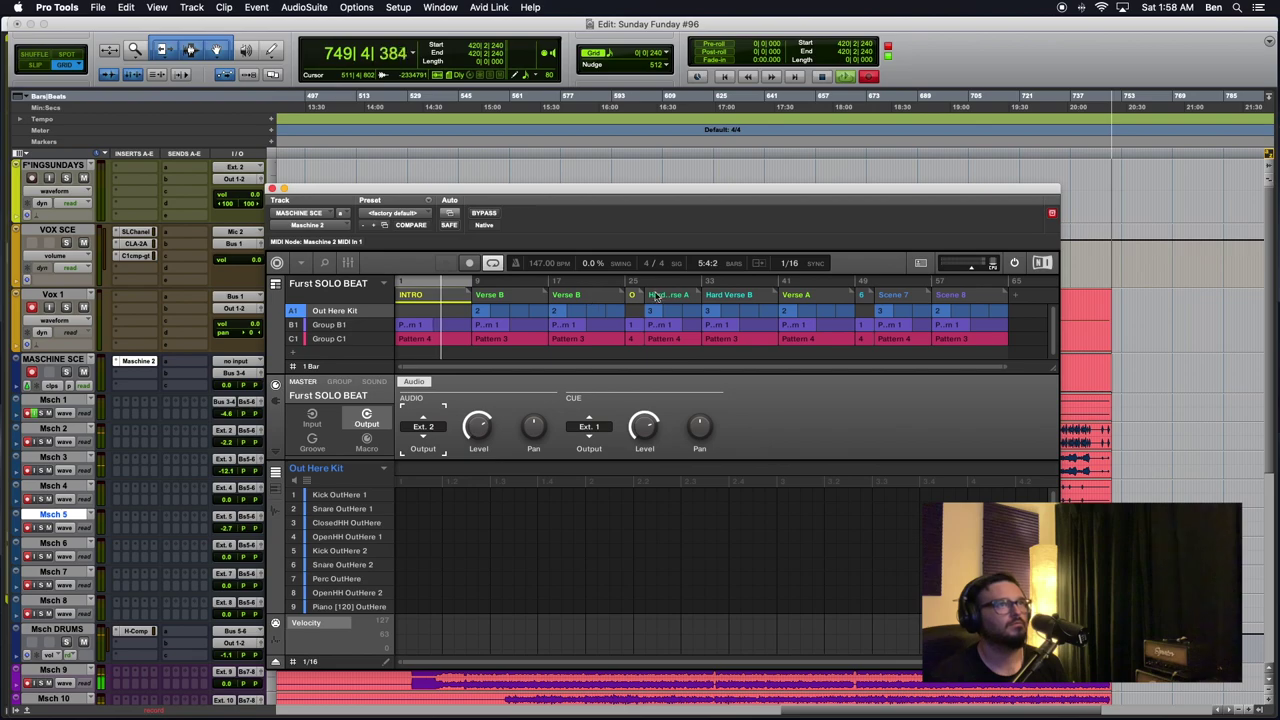
left_click(745, 295)
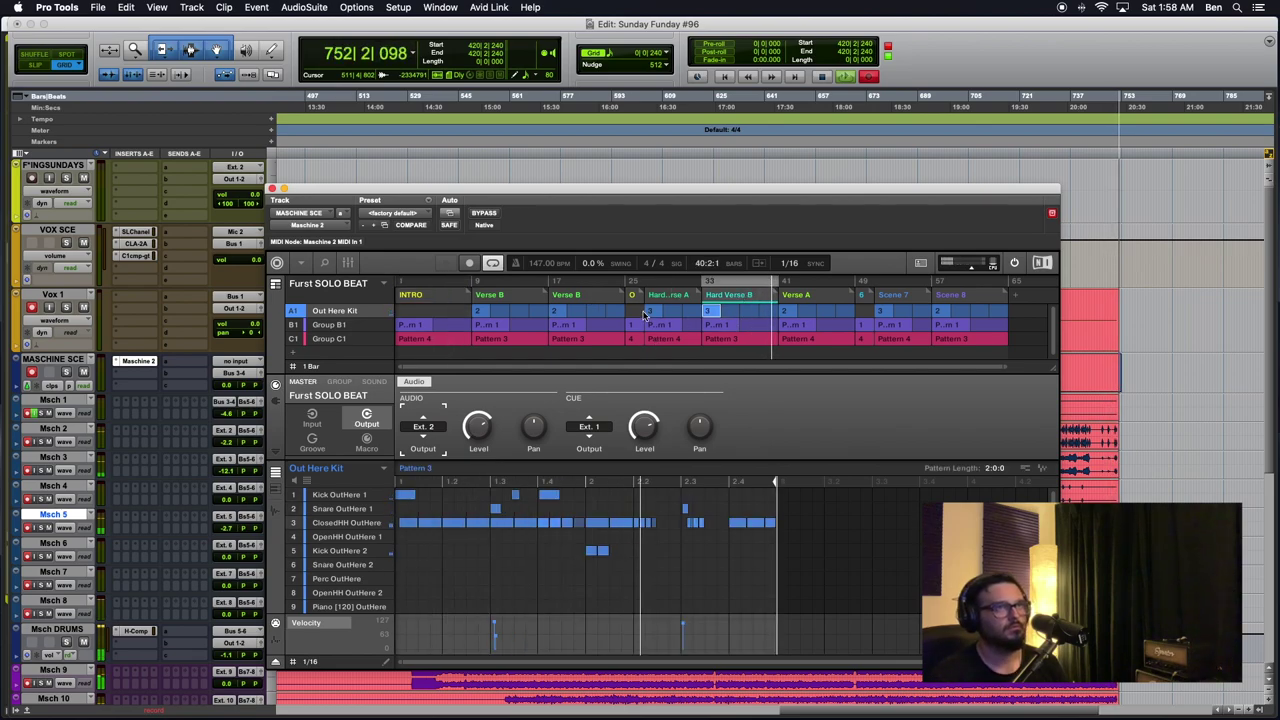
Close Maschine 2, briefly reopen it, and examine the recorded waveforms on the Msch, drum and music tracks in the Edit window
left_click(271, 188)
scroll(865, 396, "down", 2)
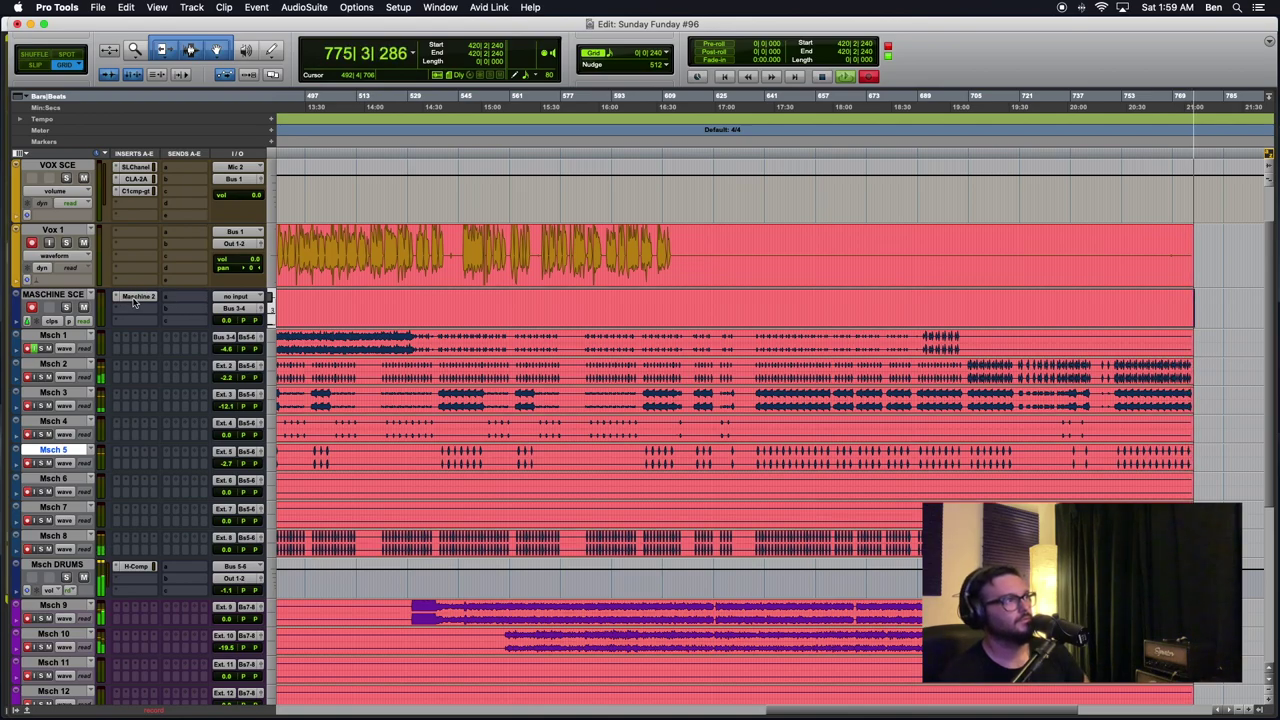
mouse_move(227, 321)
left_mouse_down()
mouse_move(228, 355)
mouse_move(226, 320)
left_mouse_up()
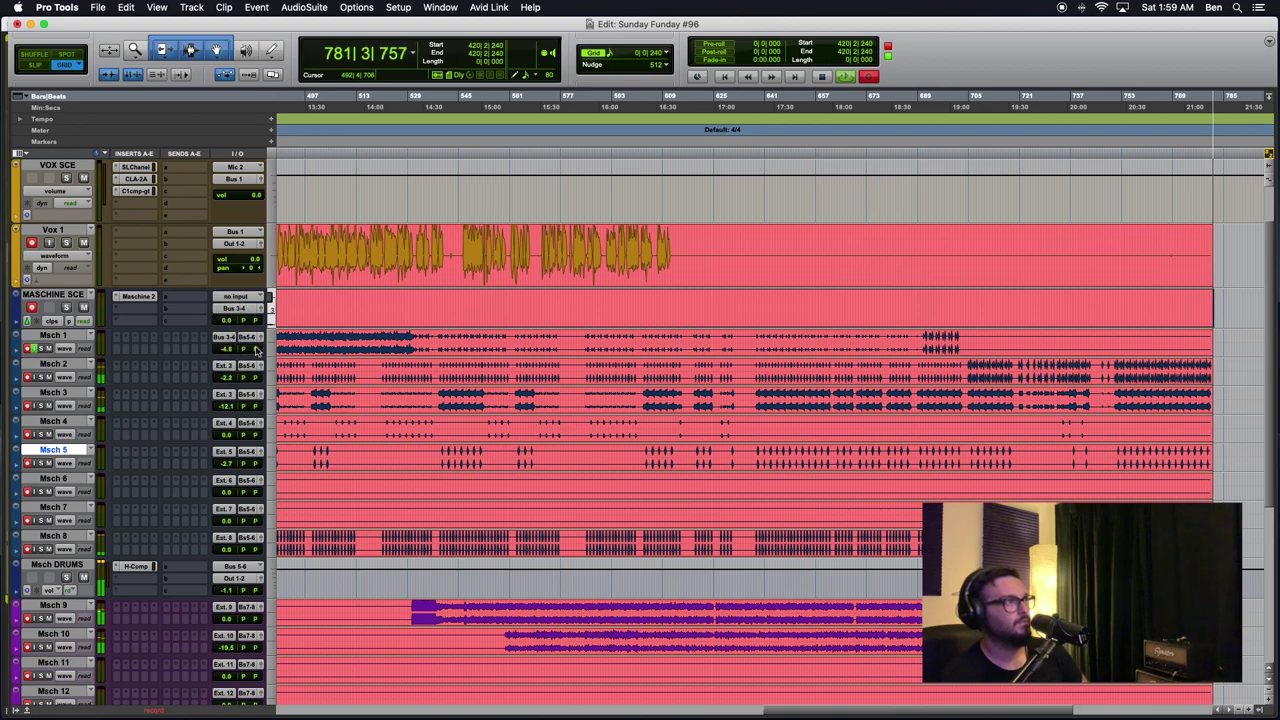
left_click(135, 298)
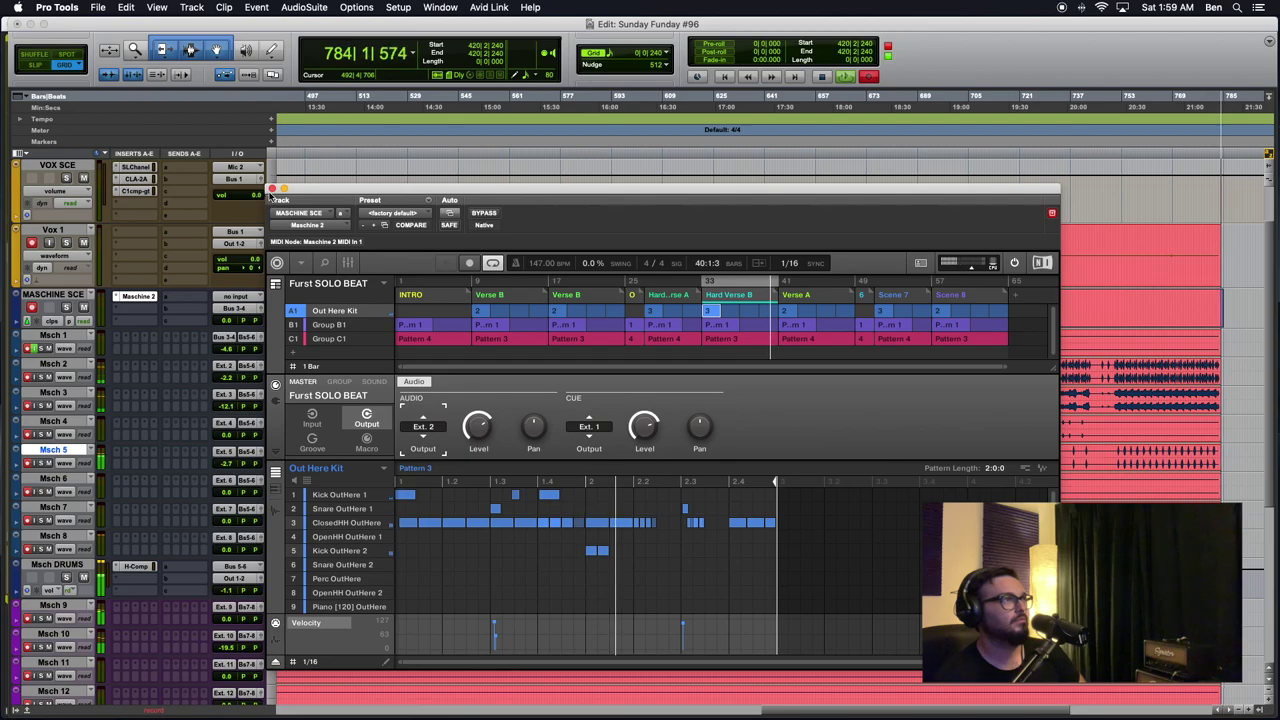
left_click(271, 189)
scroll(197, 355, "down", 5)
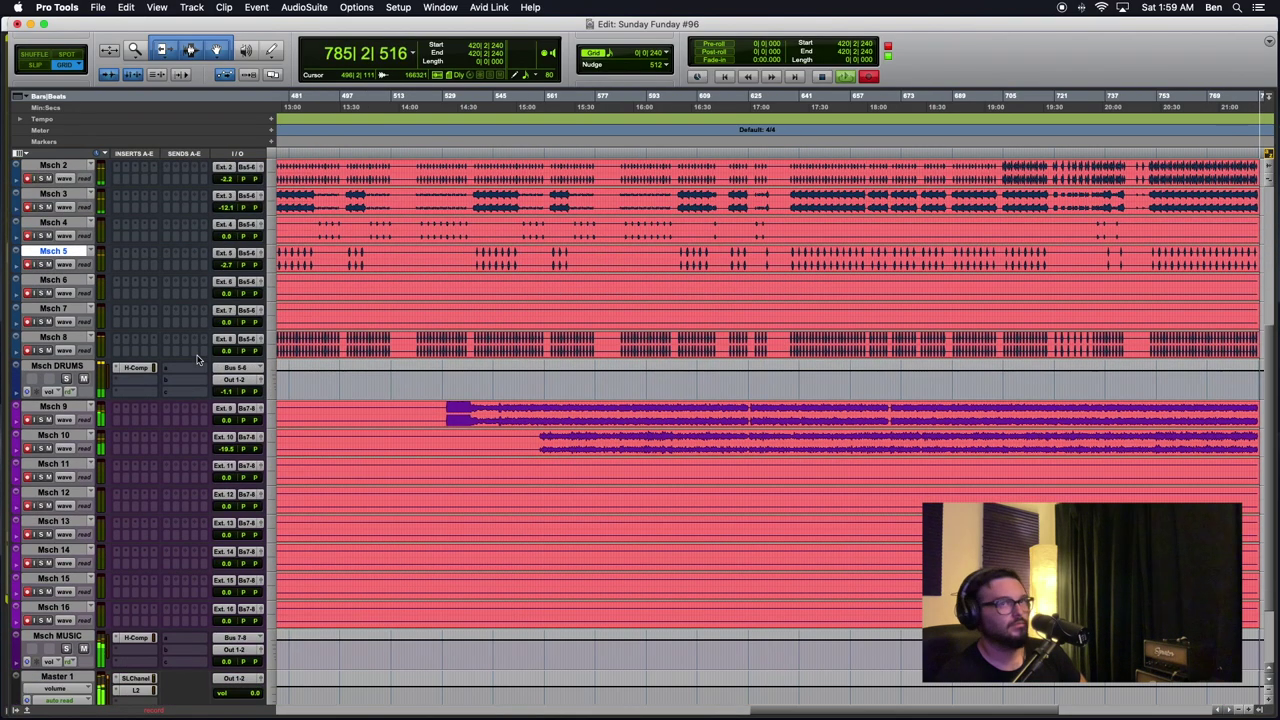
scroll(232, 418, "down", 2)
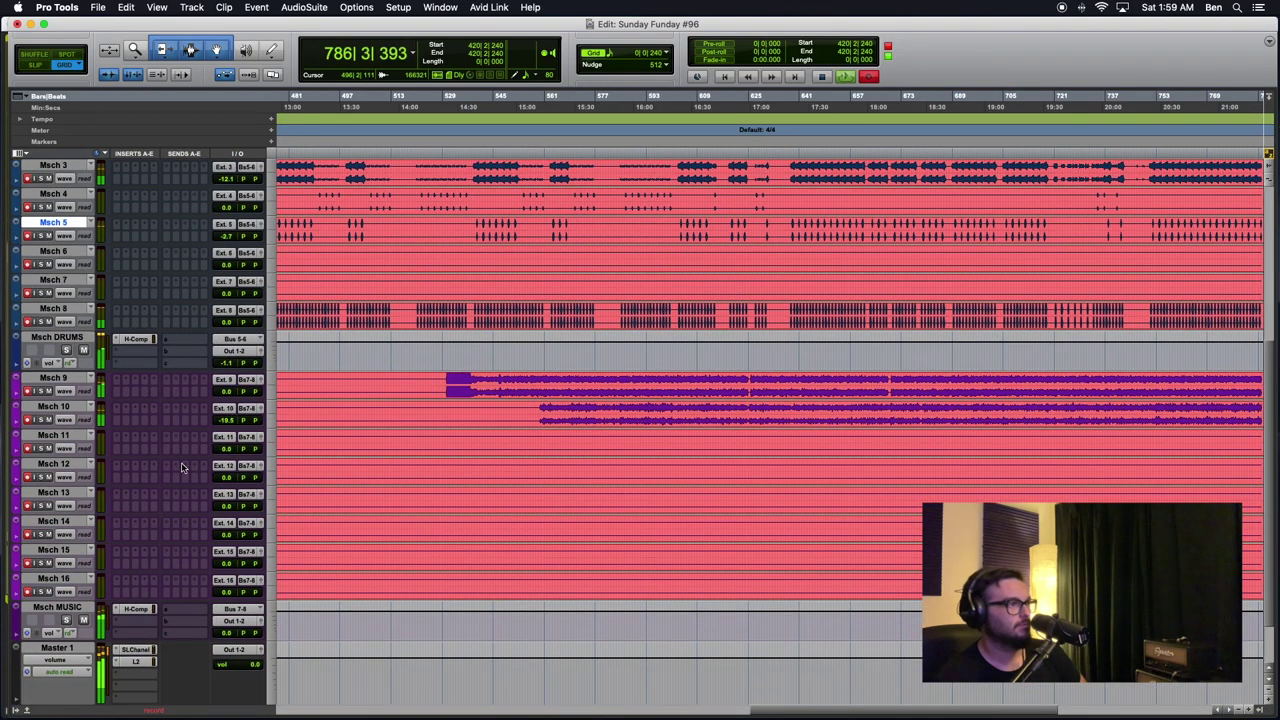
scroll(719, 533, "right", 5)
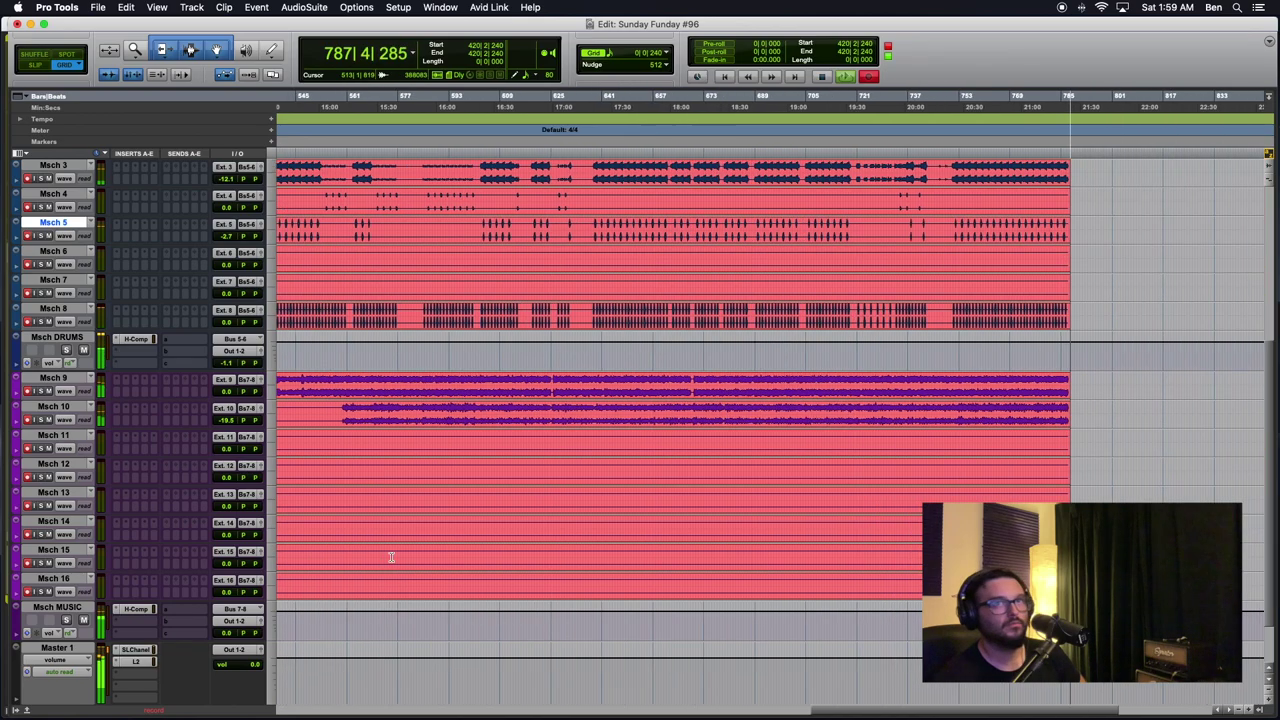
scroll(638, 517, "right", 3)
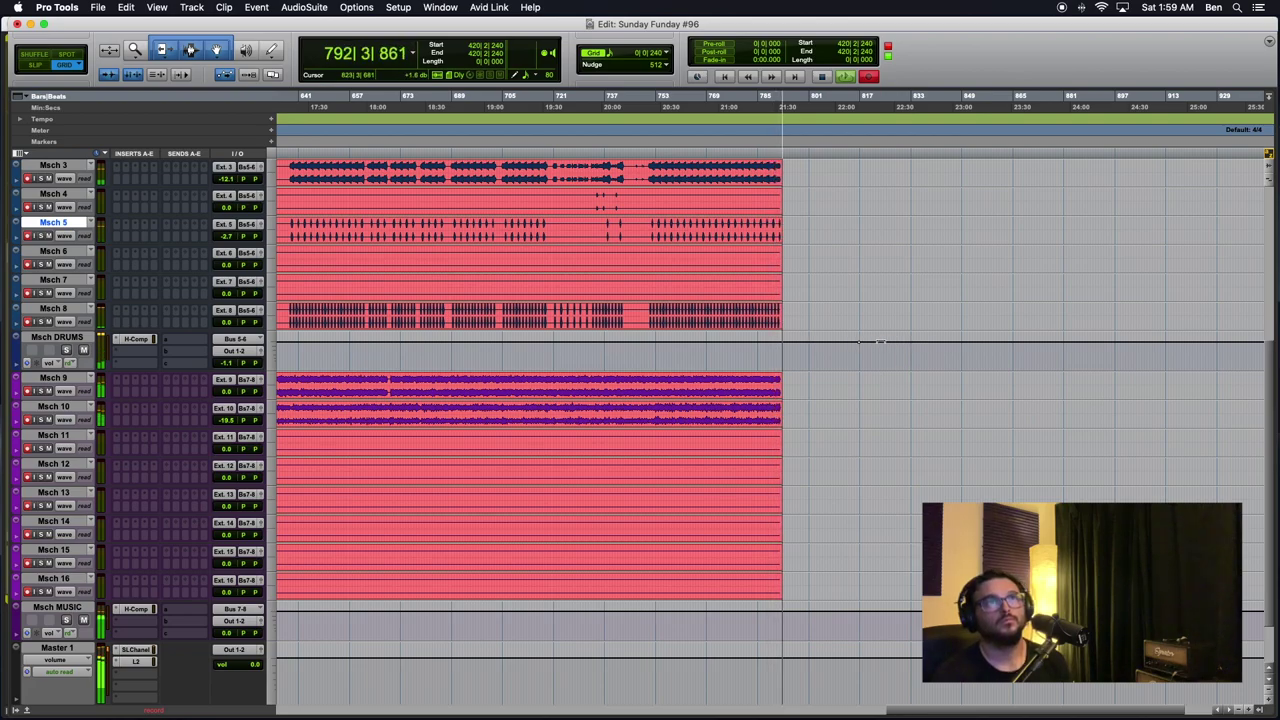
Draw matching volume automation dips on Msch DRUMS and Msch MUSIC, falling from bar 837 to about bar 841 and recovering by bar 845
key("t")
key("t")
scroll(907, 368, "right", 4)
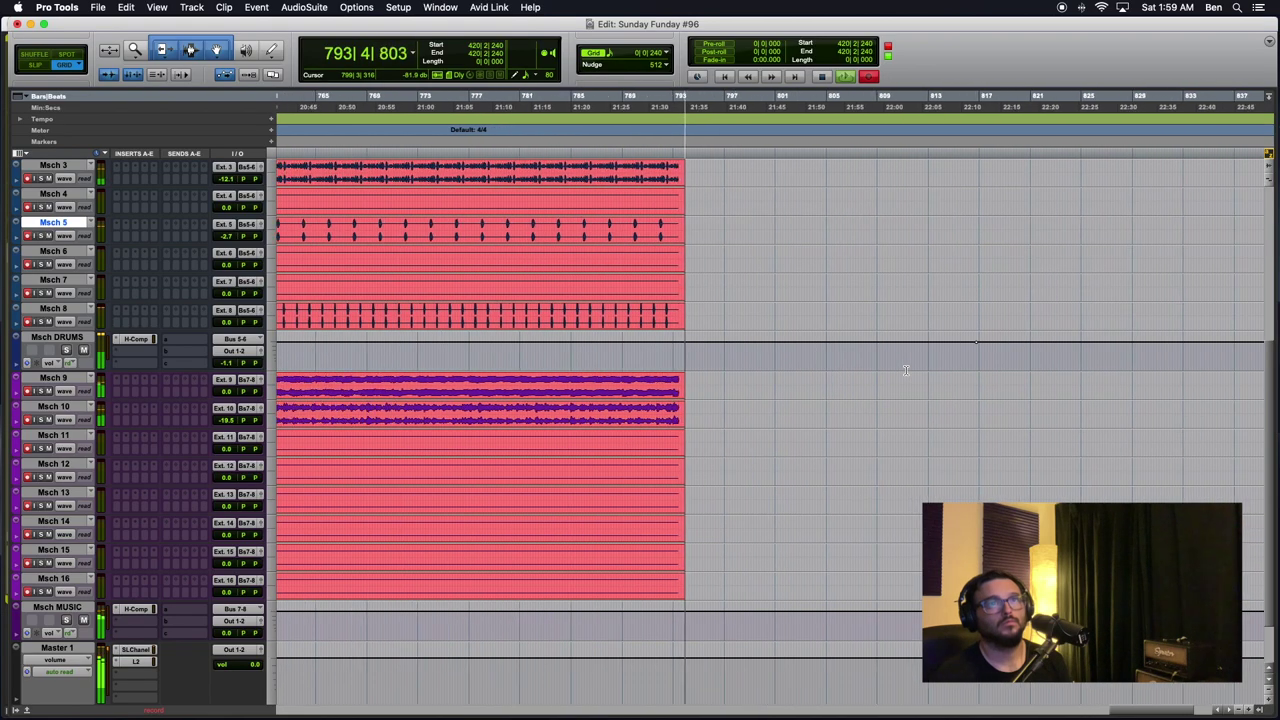
scroll(933, 358, "right", 5)
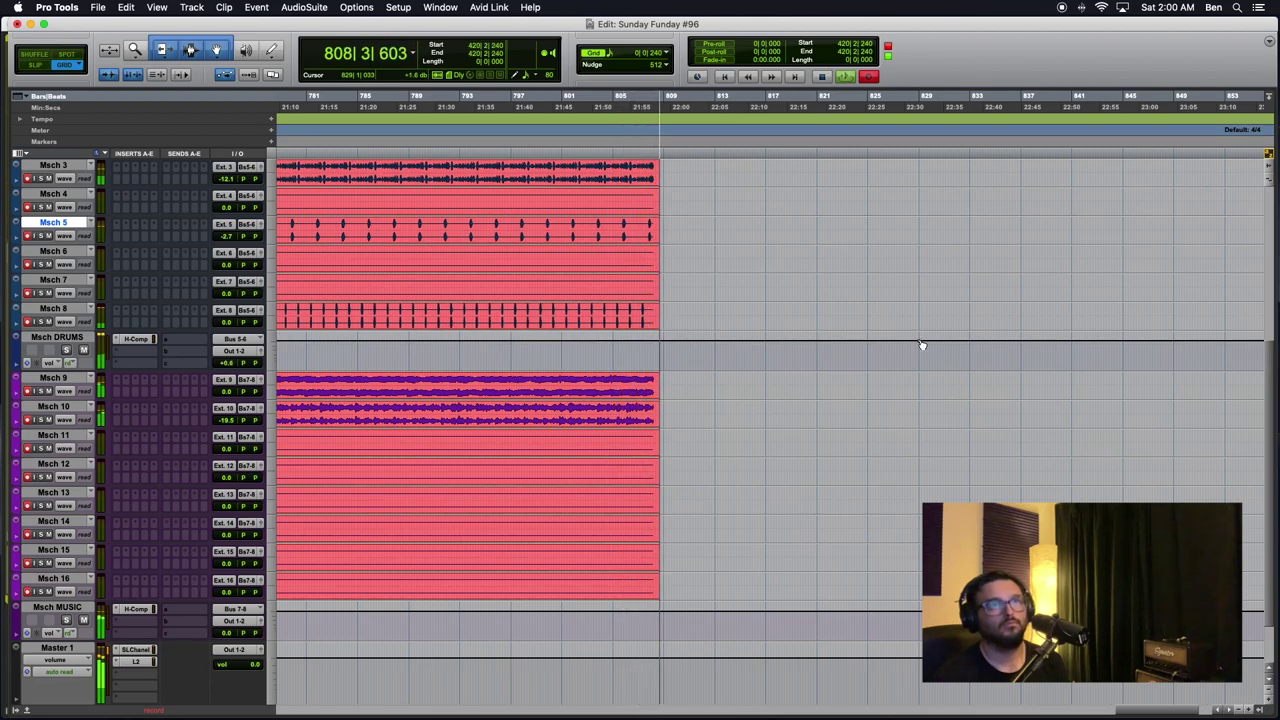
left_click_drag(938, 348, 898, 350)
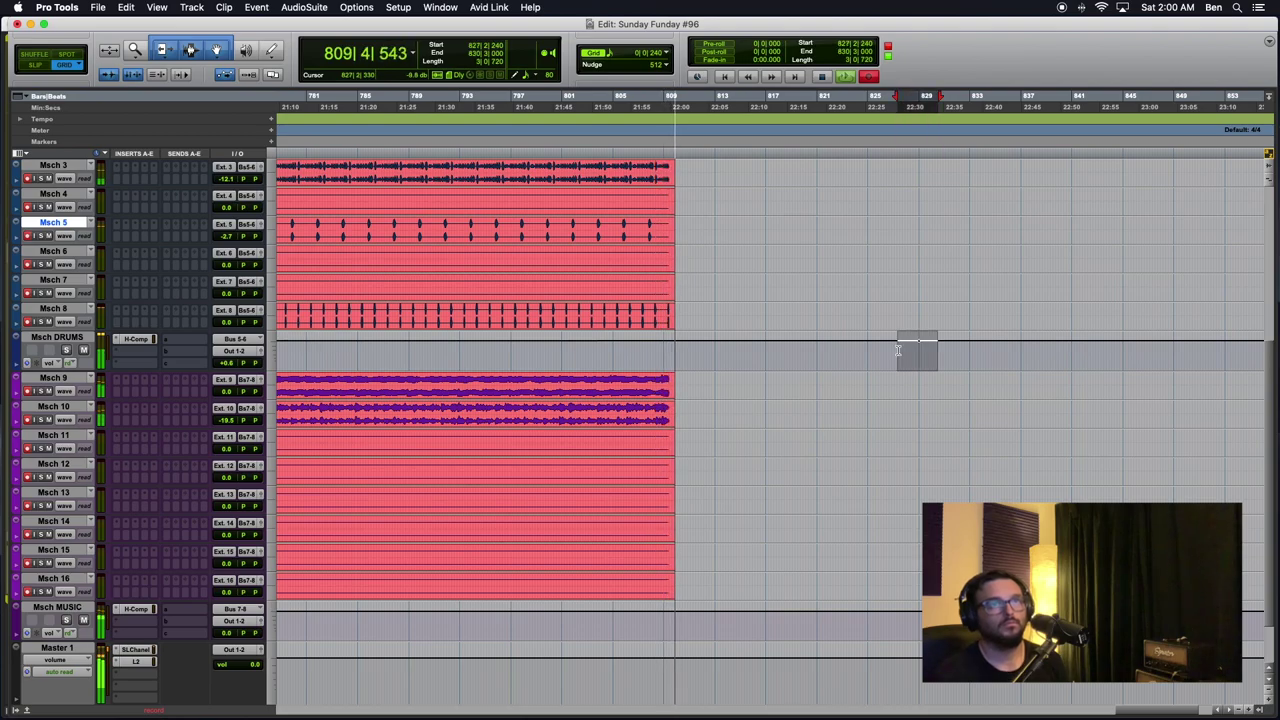
left_click(898, 350)
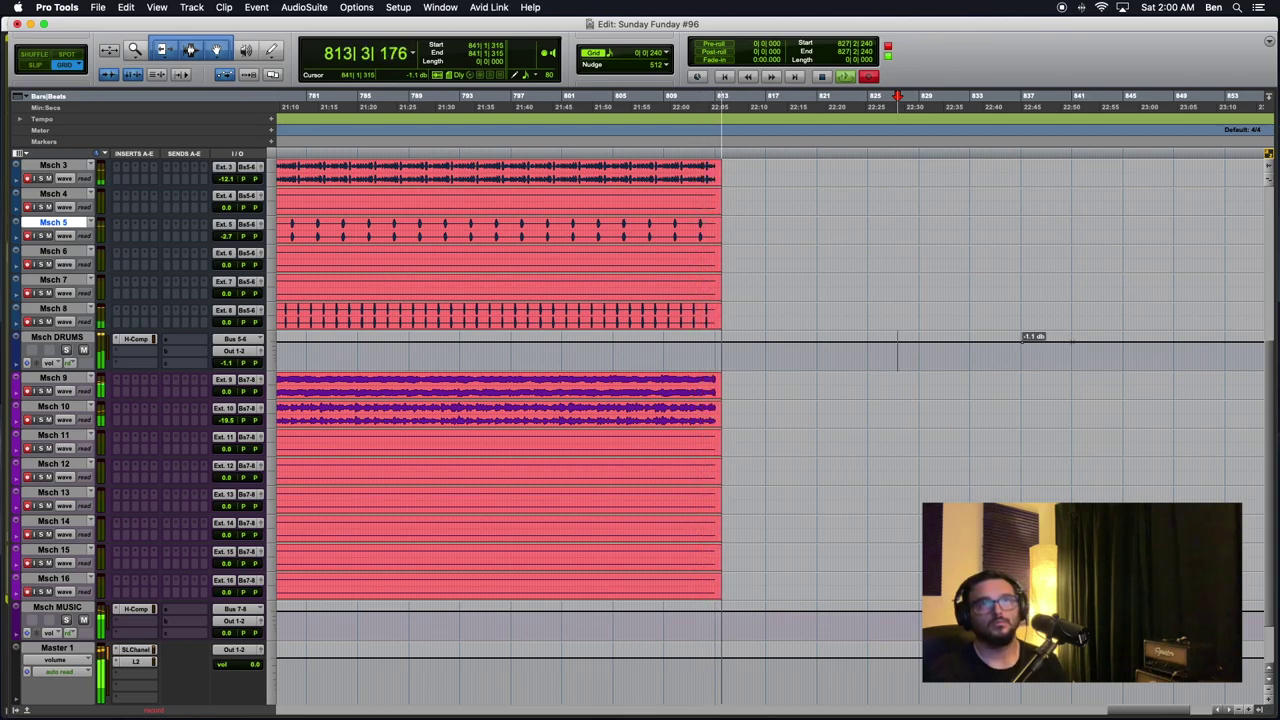
left_click_drag(1076, 346, 1077, 428)
scroll(1027, 426, "right", 3)
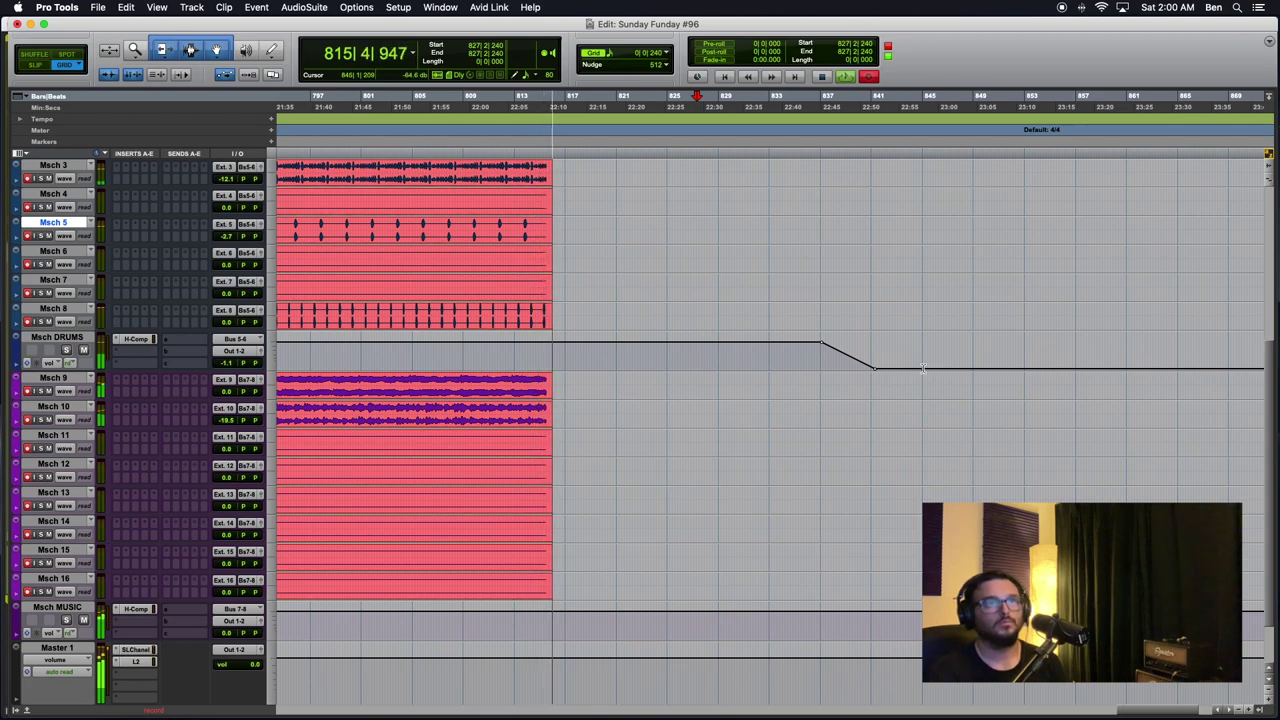
left_click_drag(926, 373, 922, 346)
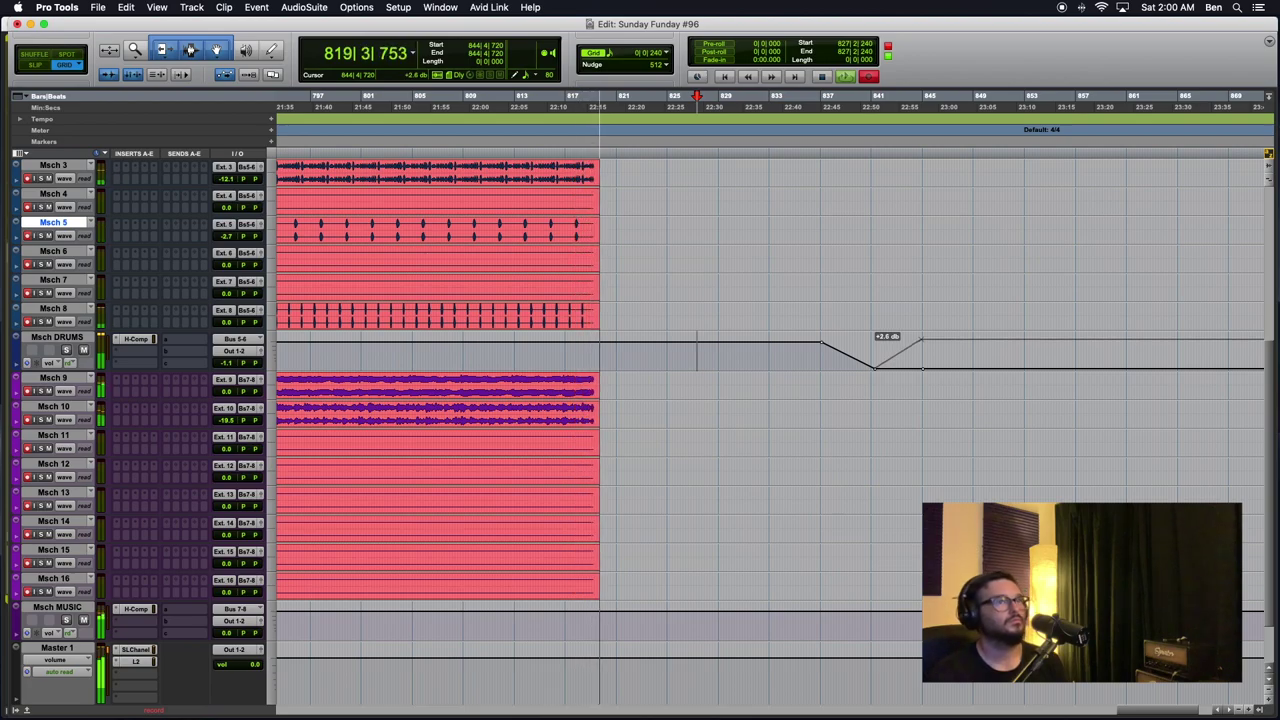
left_click_drag(922, 343, 922, 343)
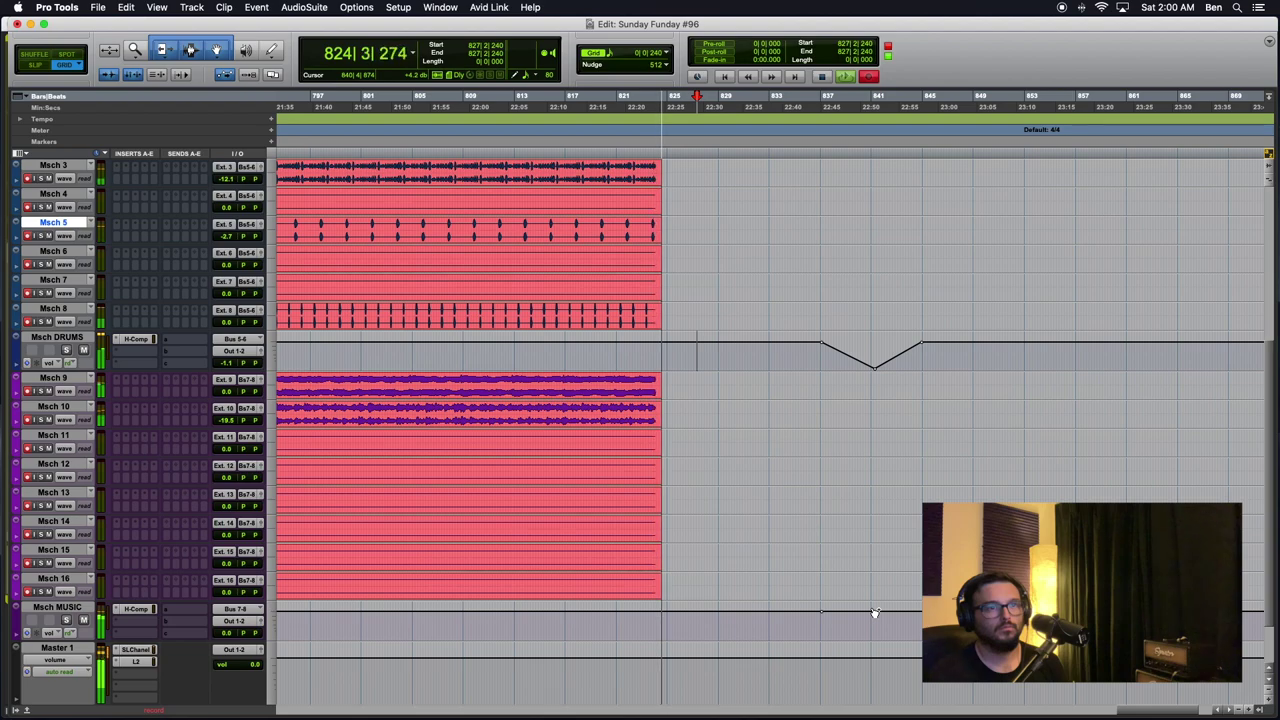
mouse_move(873, 615)
left_mouse_down()
mouse_move(871, 638)
mouse_move(924, 638)
mouse_move(923, 613)
left_mouse_up()
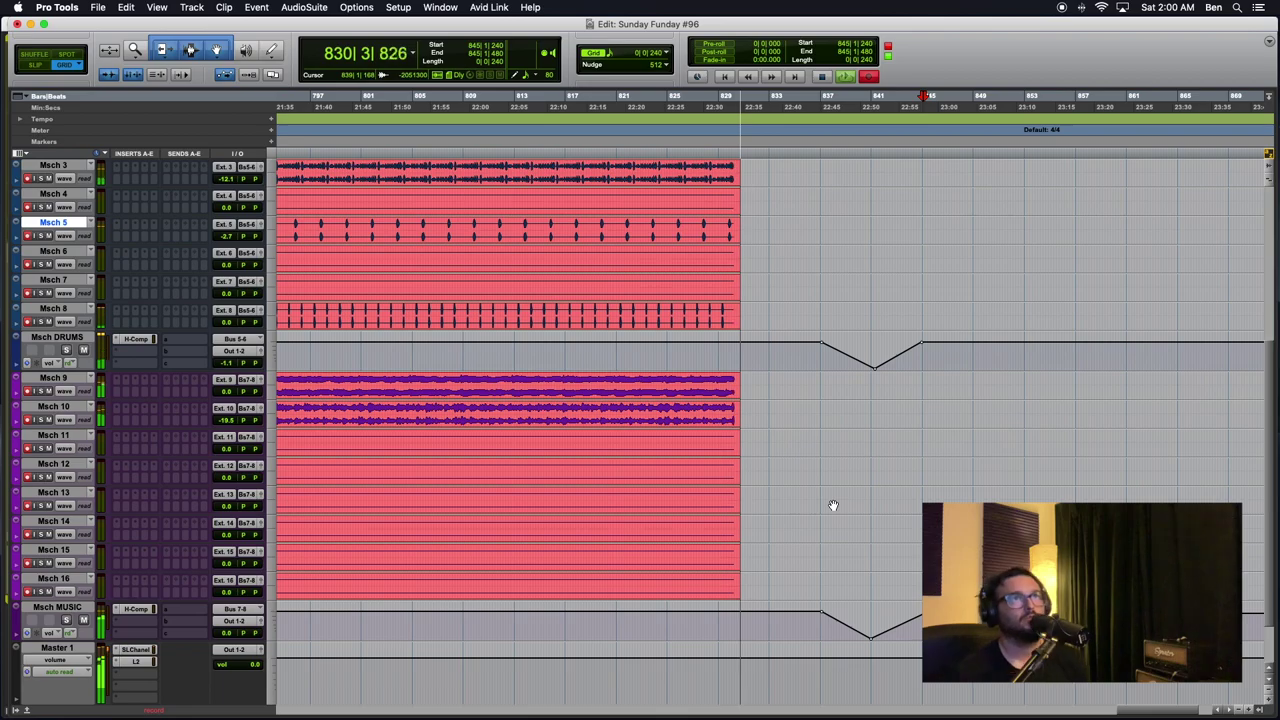
Review the new Vox 1 recording against the volume dips on Msch DRUMS and Msch MUSIC, and look over the whole recorded session
scroll(833, 505, "right", 5)
scroll(773, 455, "up", 2)
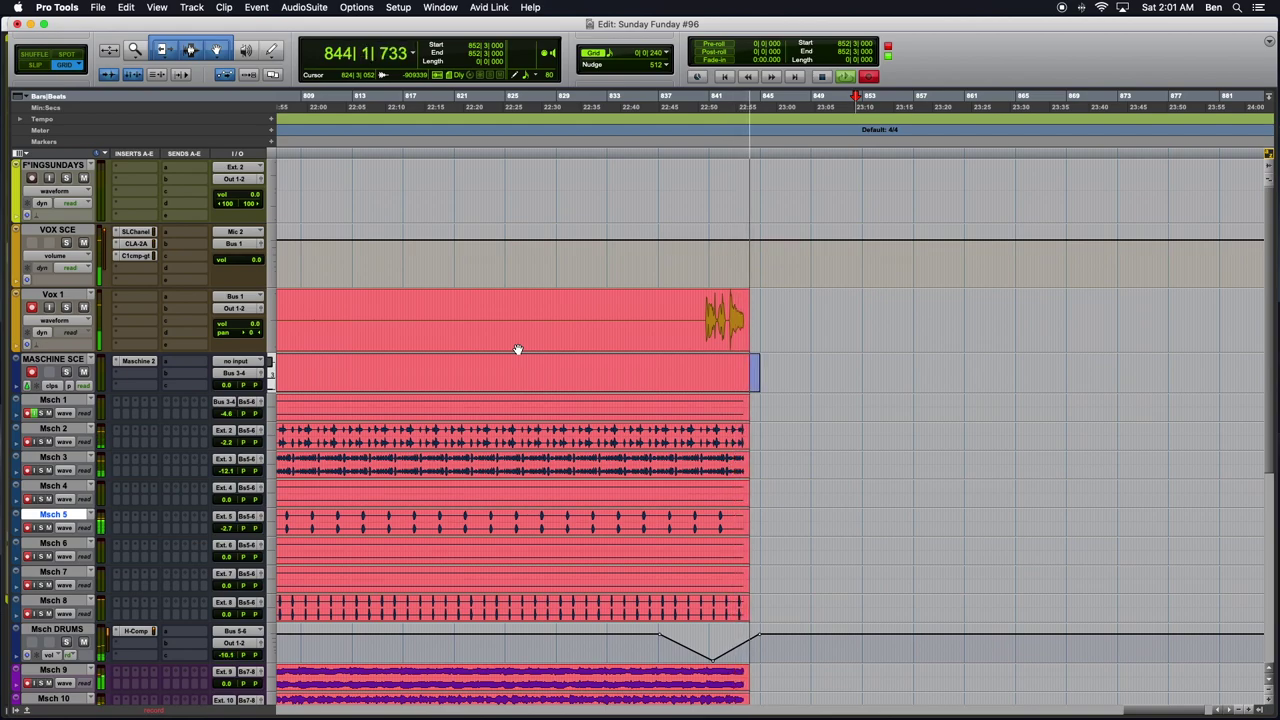
scroll(518, 349, "down", 5)
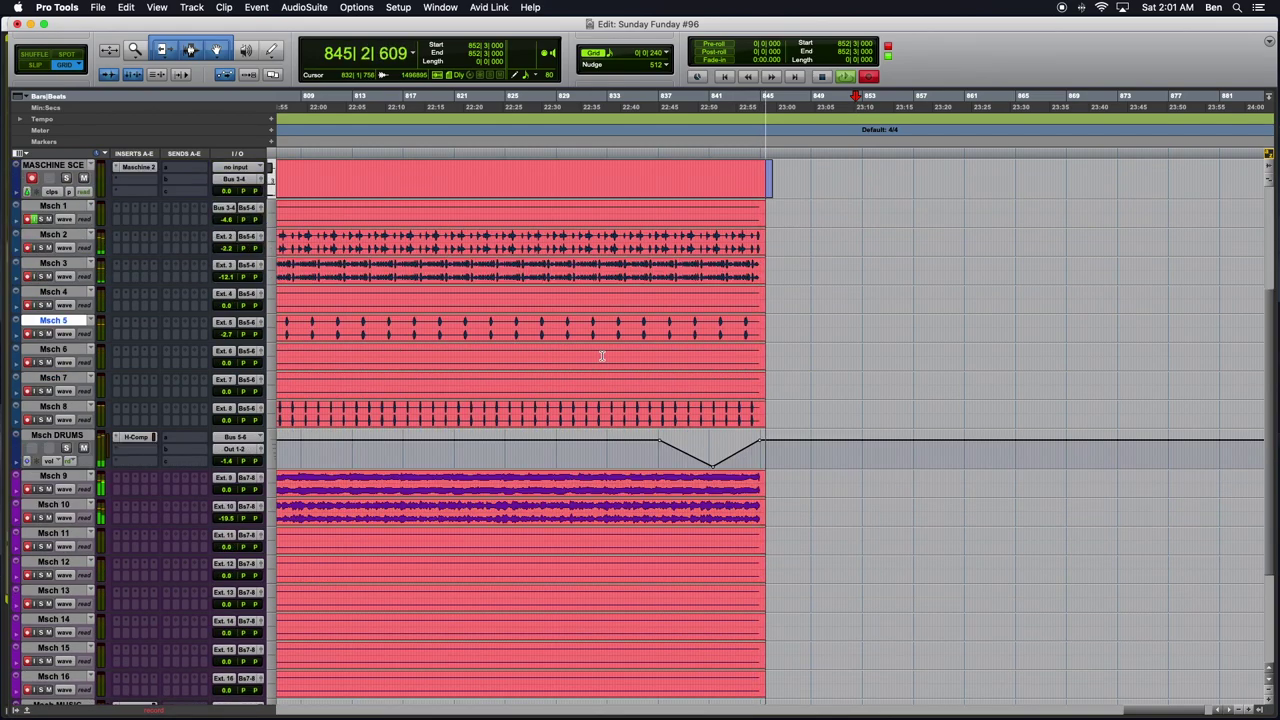
scroll(558, 428, "down", 2)
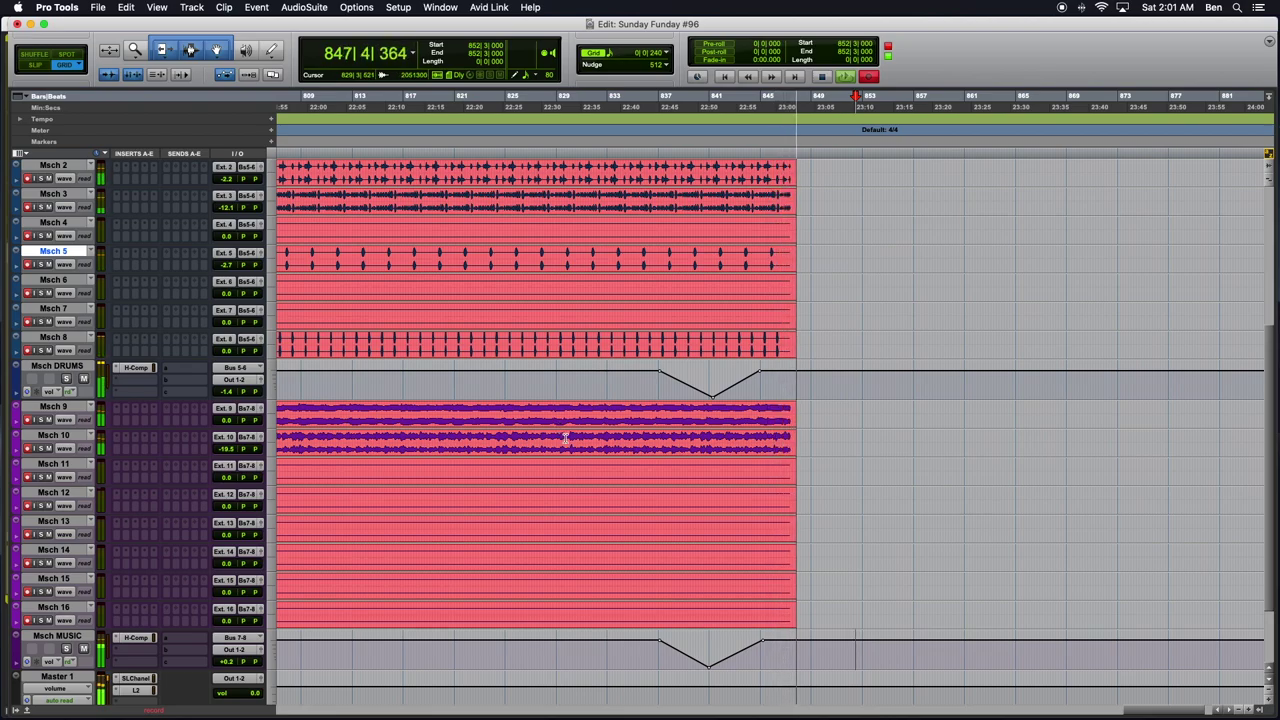
scroll(557, 463, "down", 1)
scroll(557, 463, "up", 2)
scroll(557, 463, "up", 6)
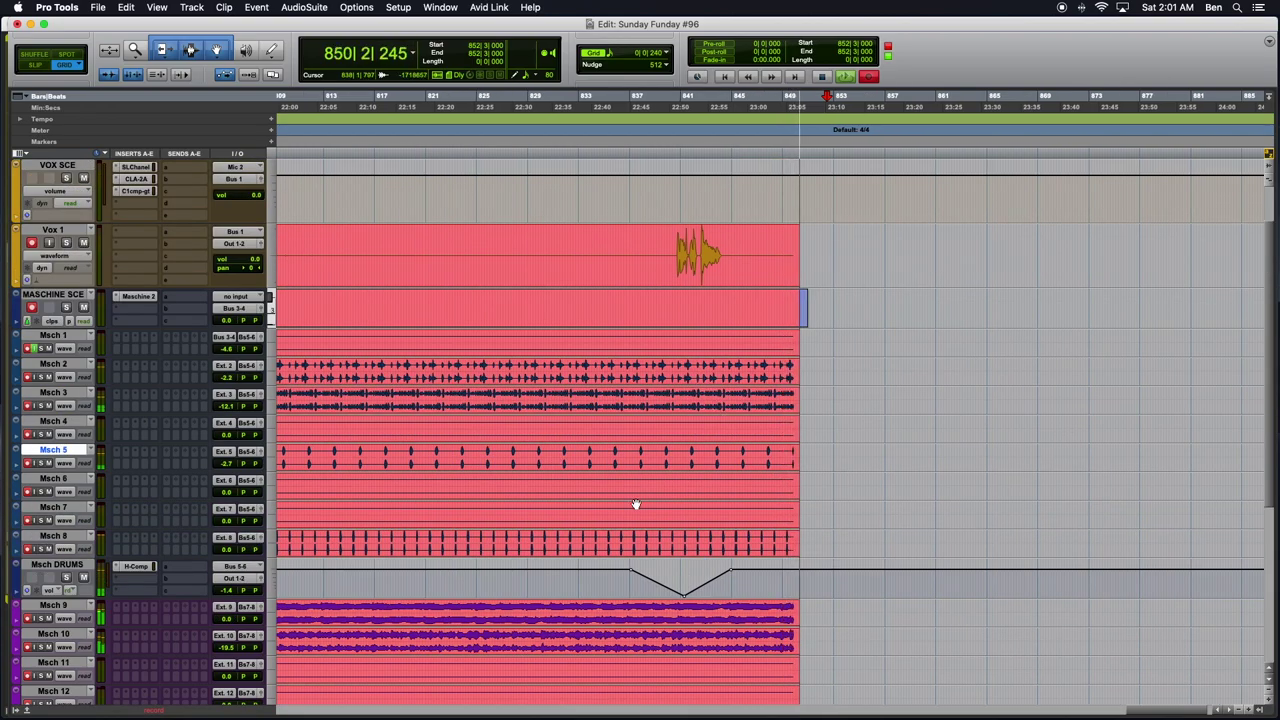
scroll(638, 506, "right", 1)
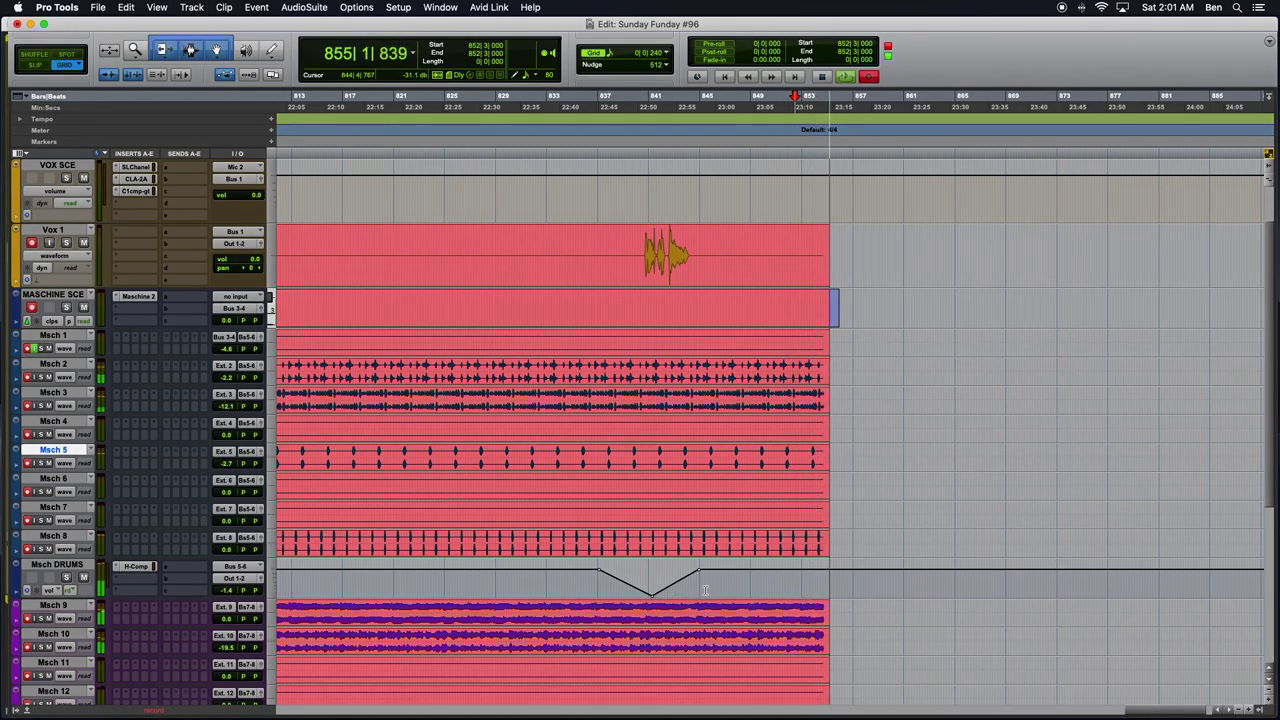
scroll(705, 595, "down", 4)
scroll(707, 605, "down", 1)
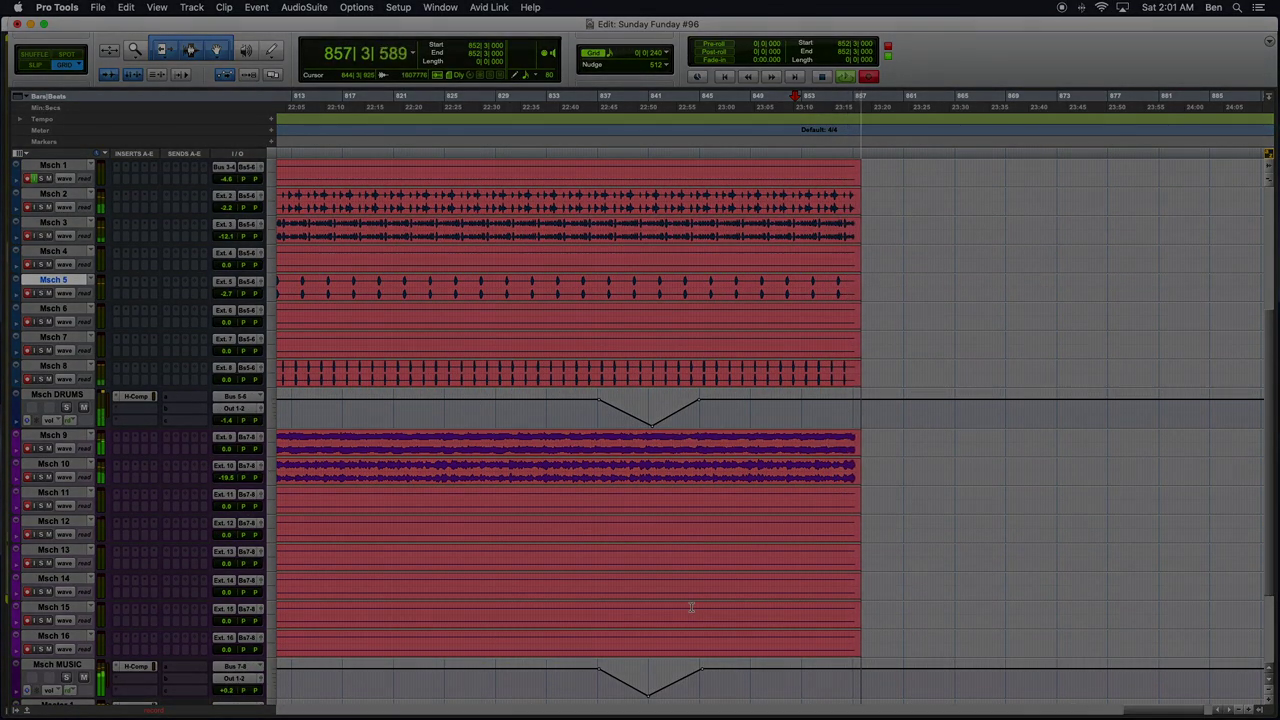
key("super+bracketleft")
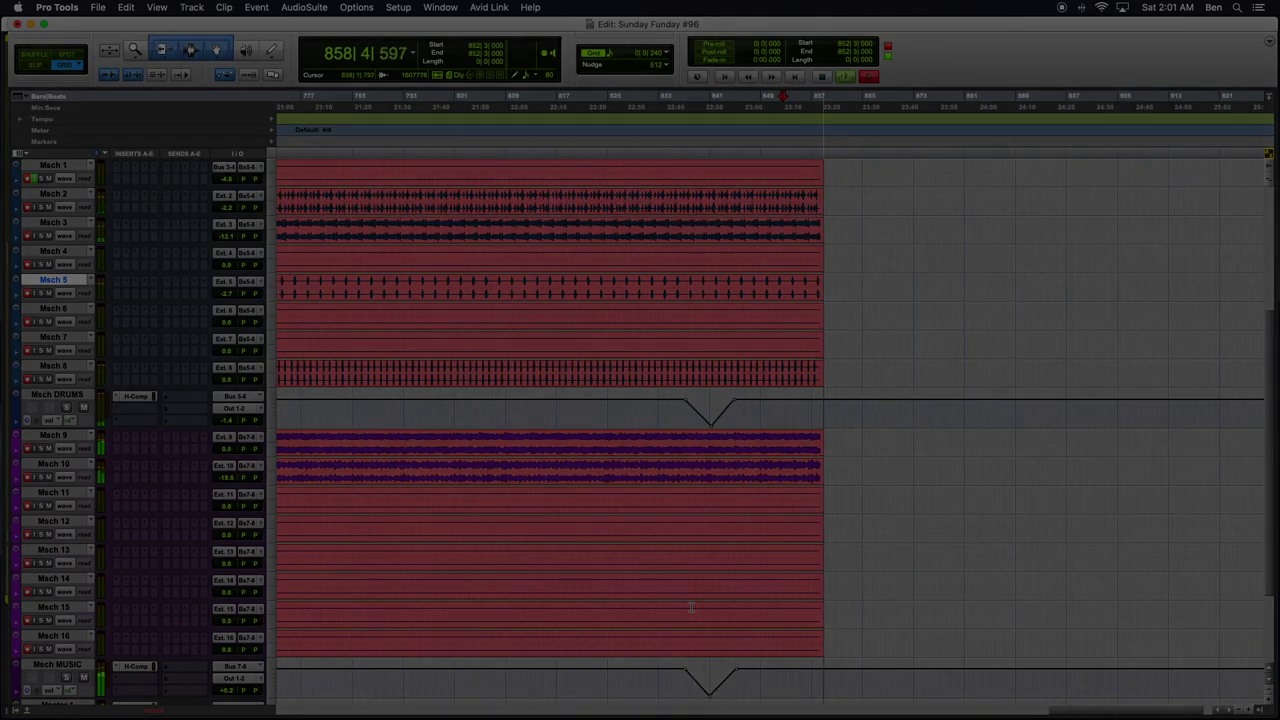
scroll(584, 536, "left", 15)
scroll(584, 536, "up", 1)
key("super+bracketleft")
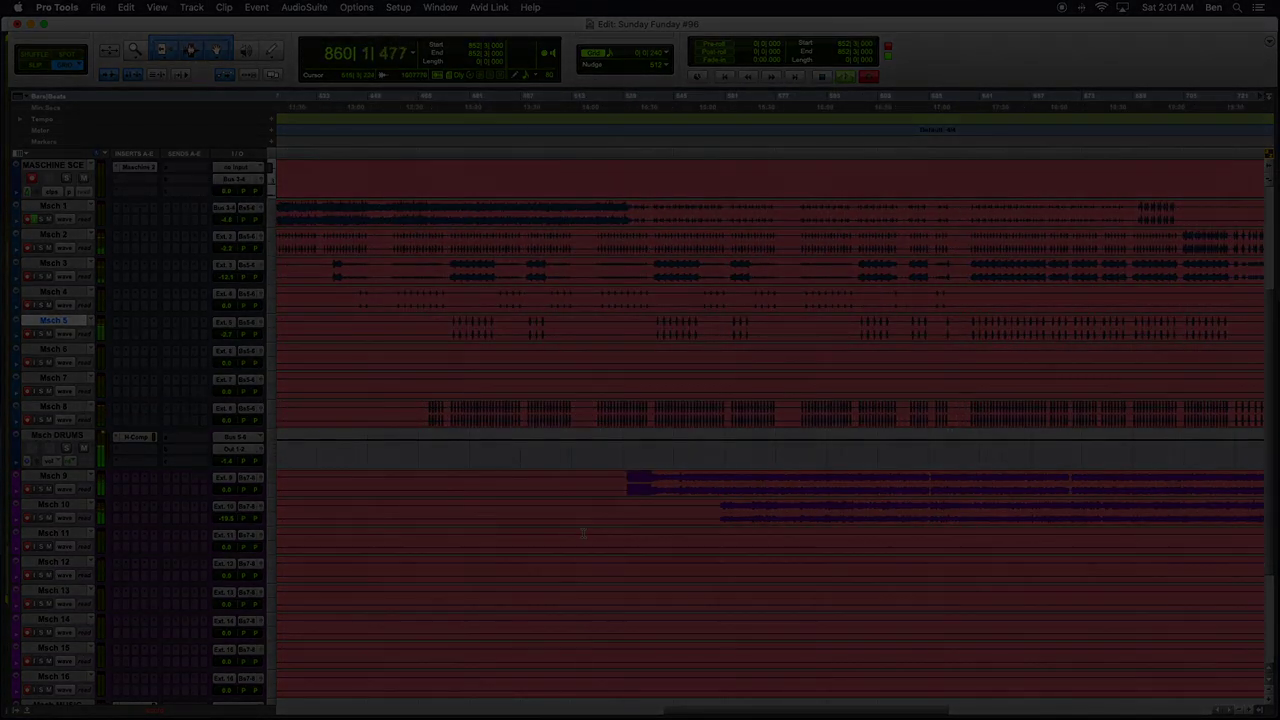
key("super+bracketleft")
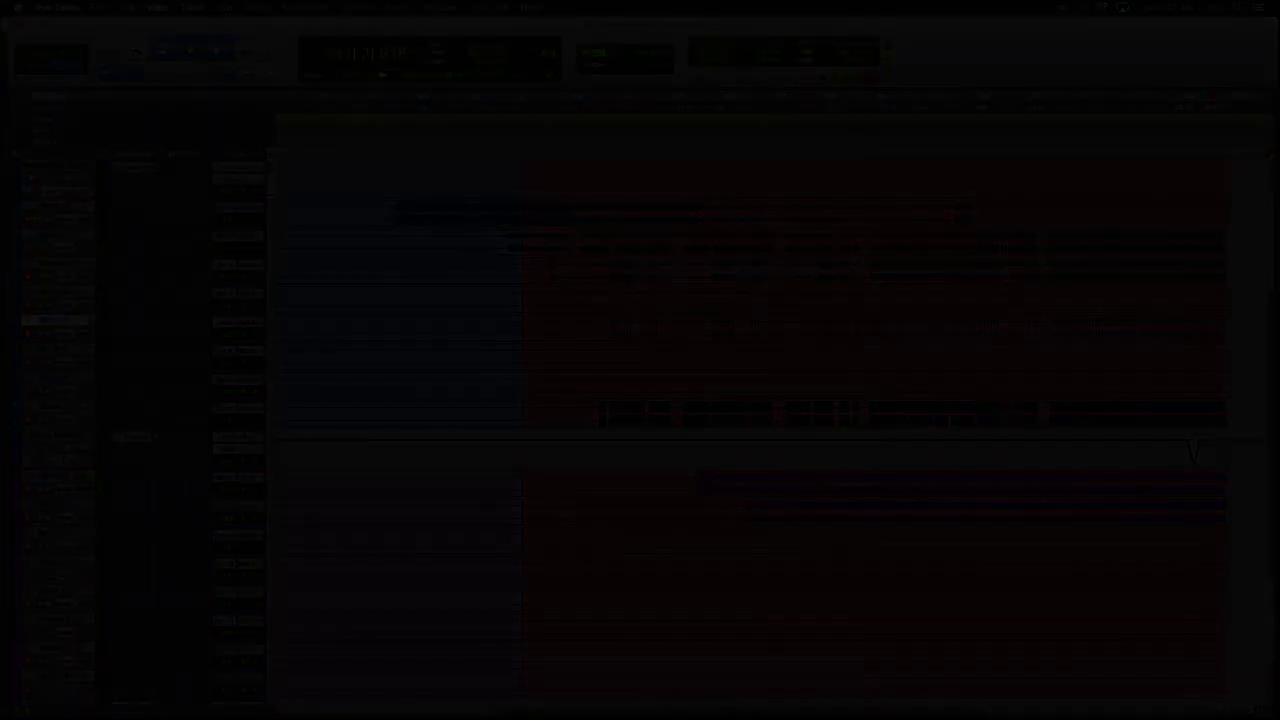